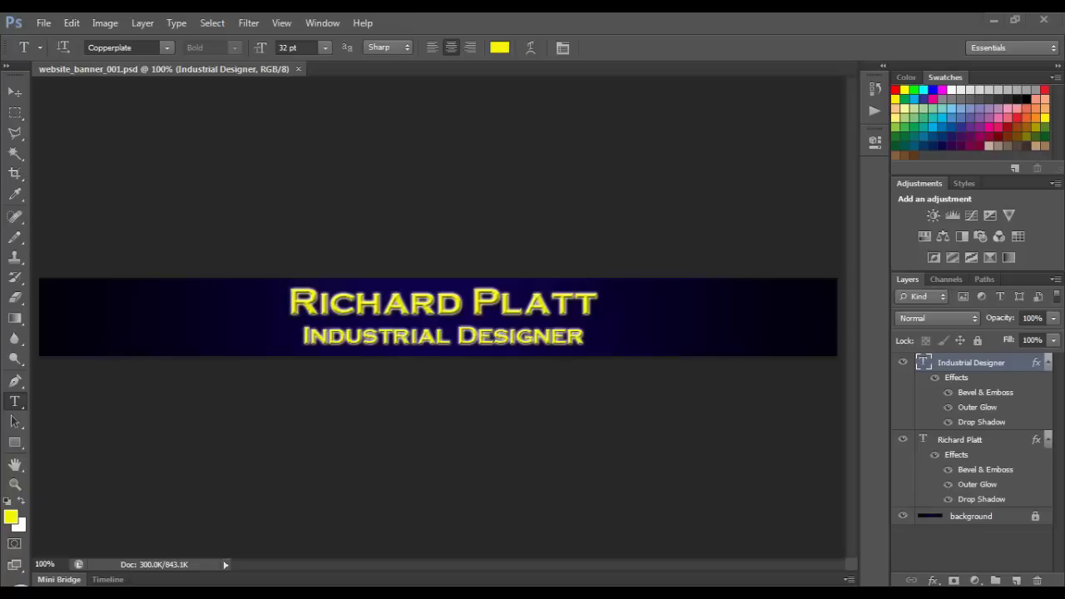
Switch to Illustrator with website_banner_art_001.ai open and check the banner document's layers.
mouse_move(241, 592)
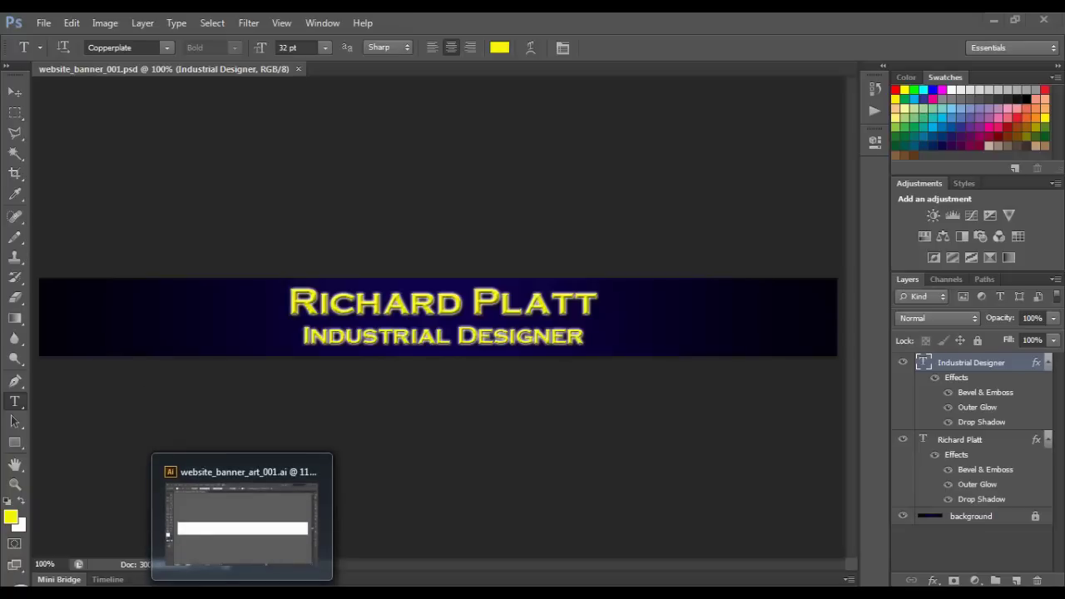
left_click(250, 520)
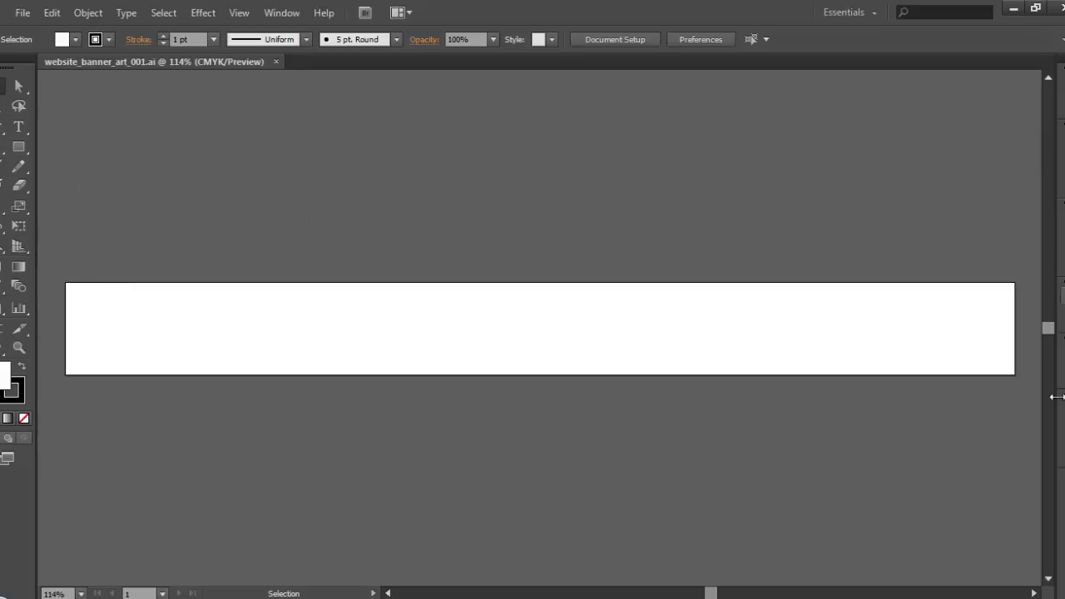
left_click(1062, 357)
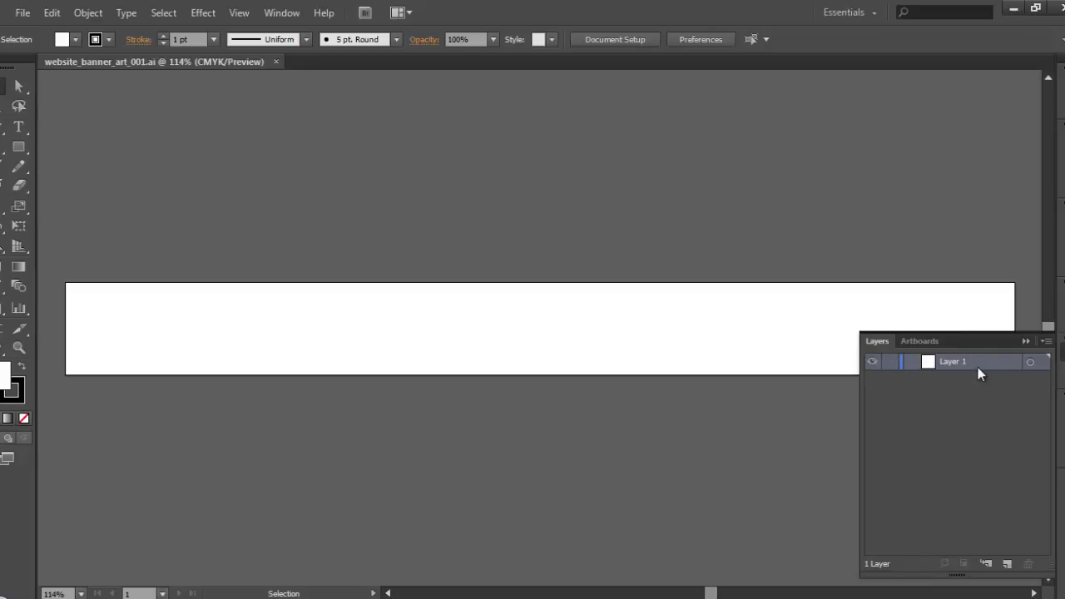
left_click(1025, 341)
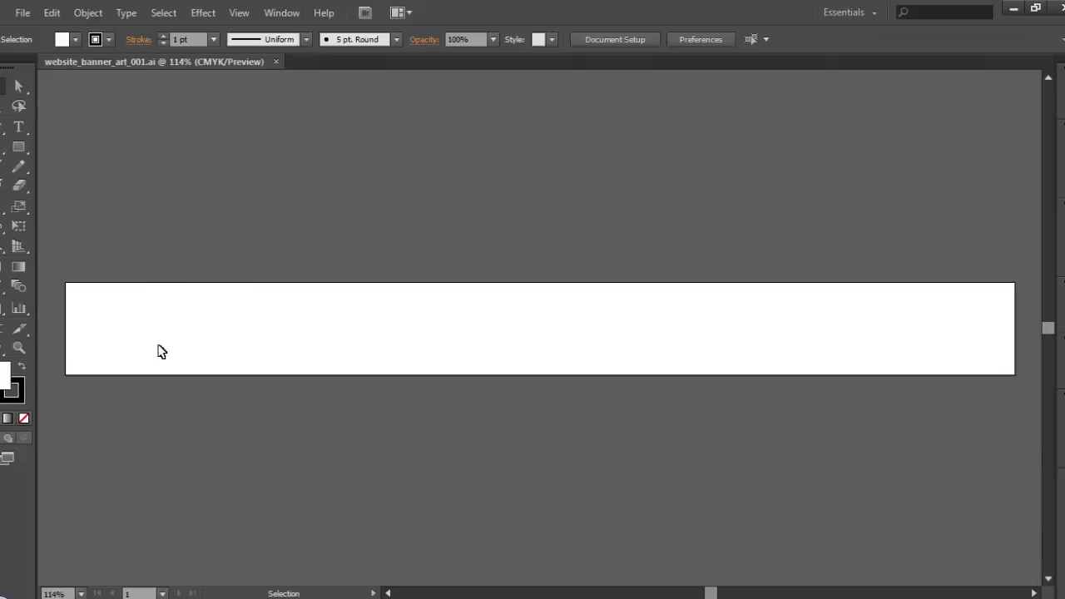
Tear off the Rectangle and shape tools group as a floating palette above the artboard.
left_click(18, 147)
left_click(26, 145)
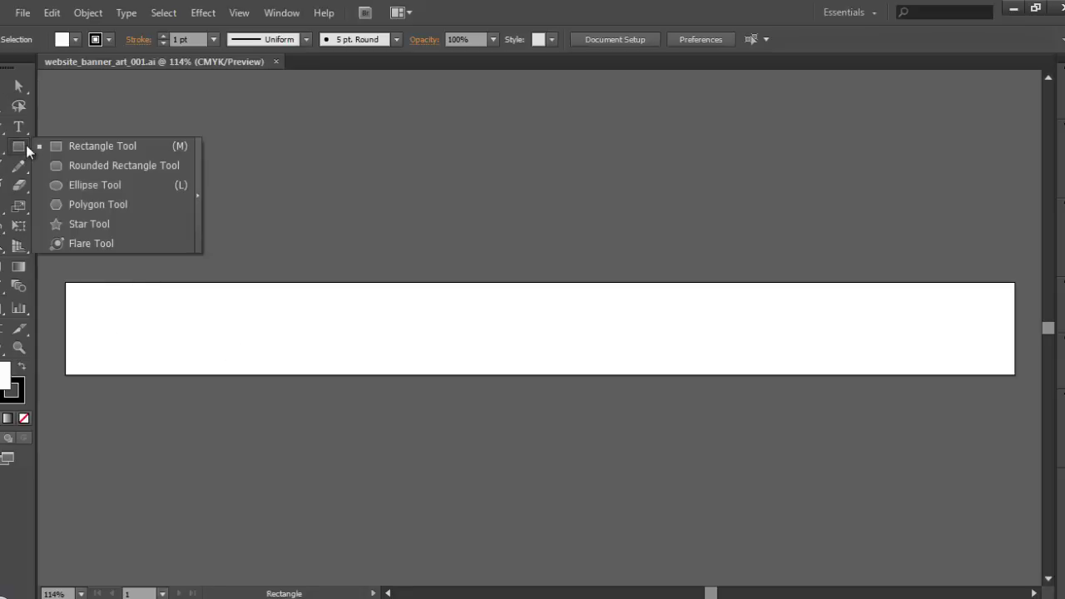
left_click(199, 162)
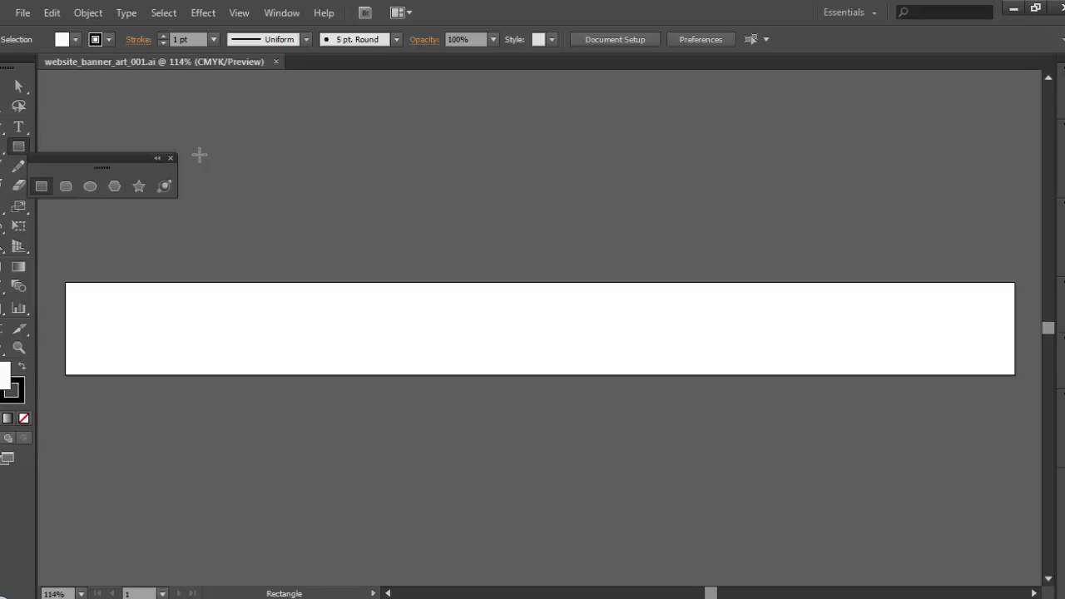
left_click_drag(131, 163, 358, 139)
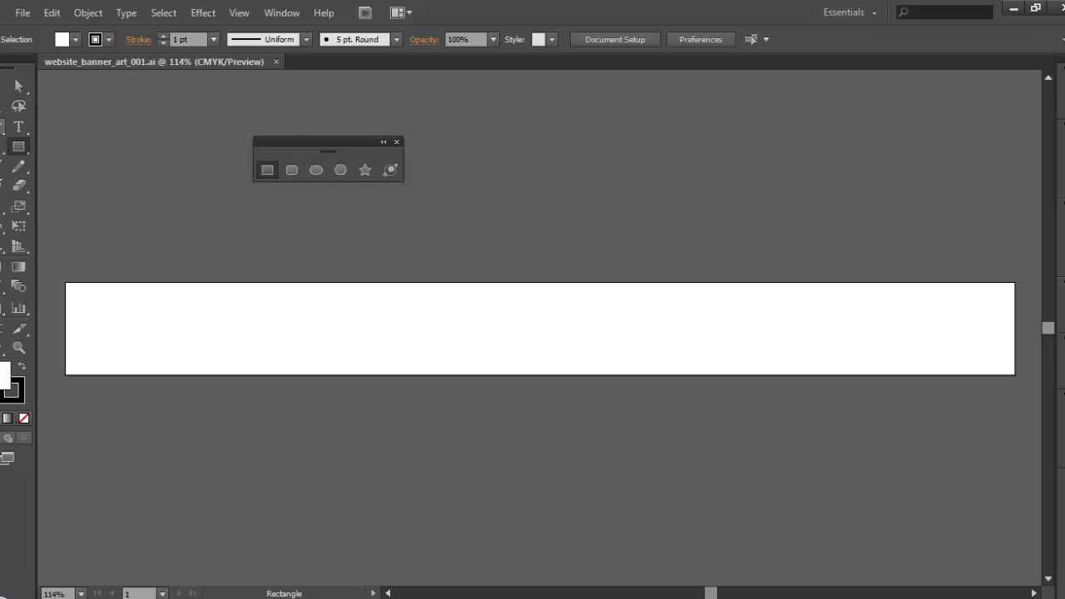
Tear off the Pen and anchor point tools as a floating palette above the artboard.
left_click(18, 166)
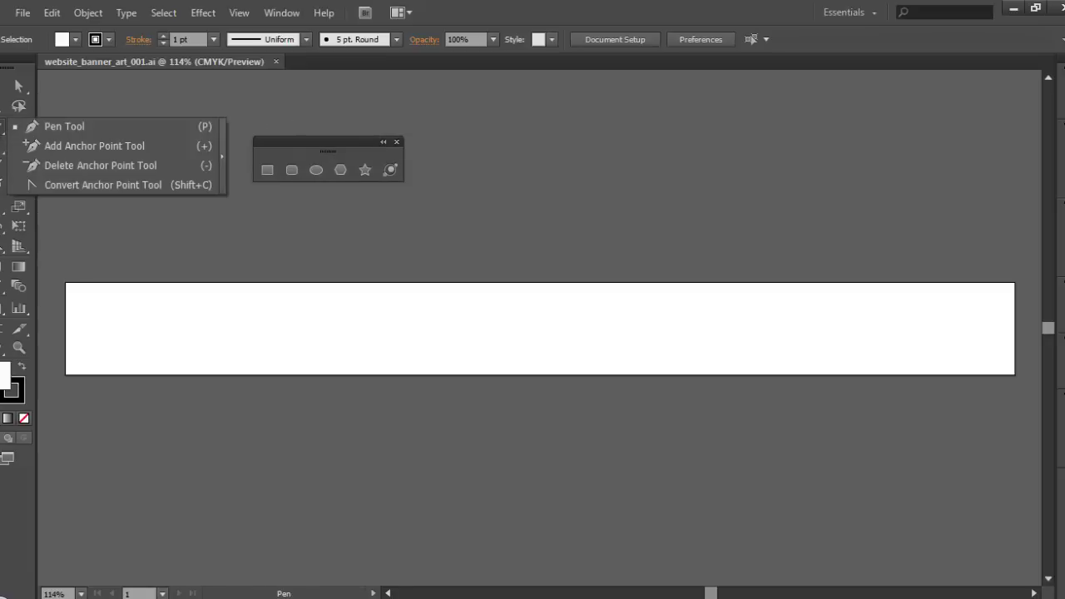
left_click(223, 147)
left_click_drag(66, 142, 90, 87)
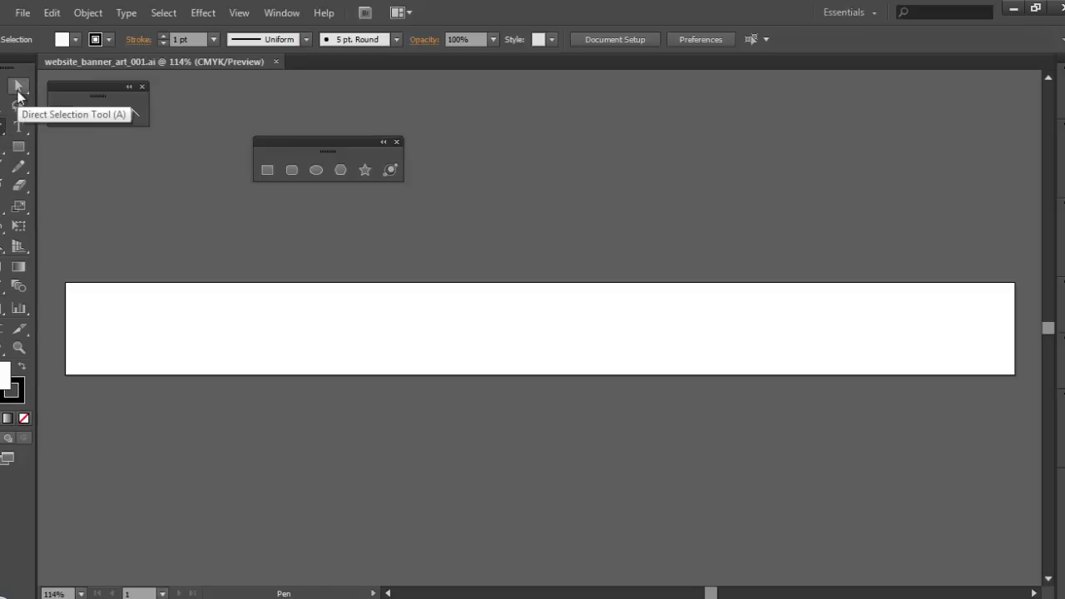
Tear off the Direct Selection tools and line up the pen, selection and shape palettes in one row above the artboard.
left_click_drag(19, 101, 200, 108)
left_click_drag(89, 88, 137, 93)
left_click_drag(46, 105, 214, 108)
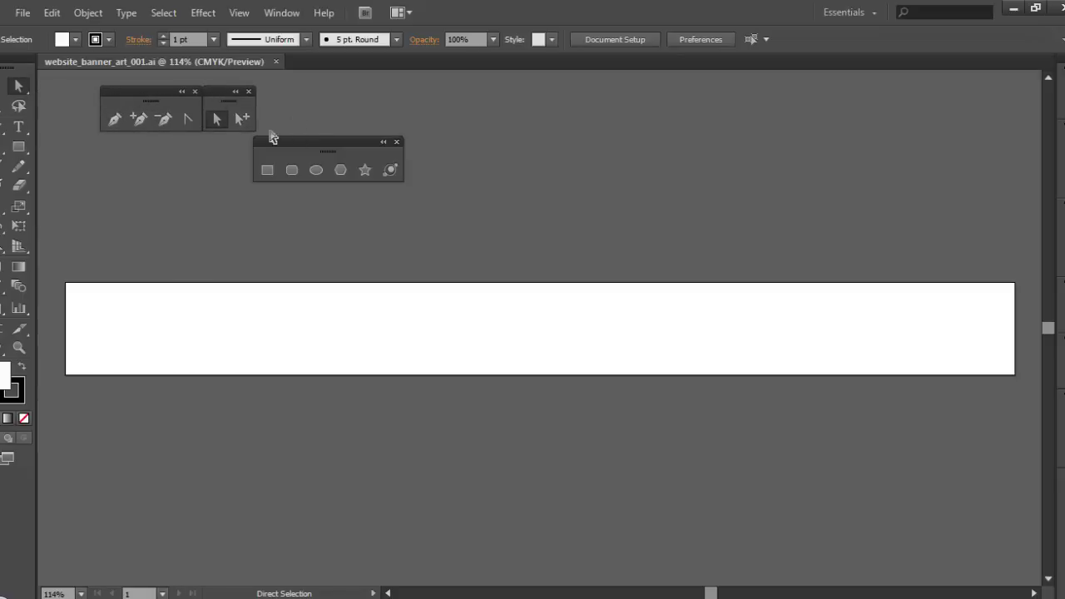
left_click_drag(269, 142, 277, 92)
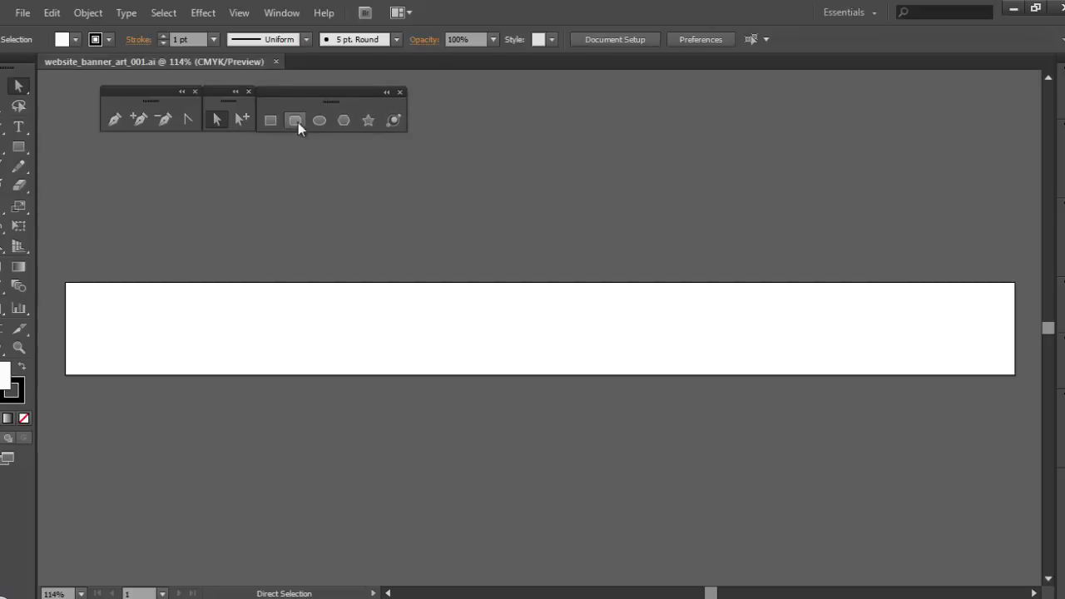
Draw a tilted five-point star at the banner's left end and fill it with yellow.
left_click(368, 121)
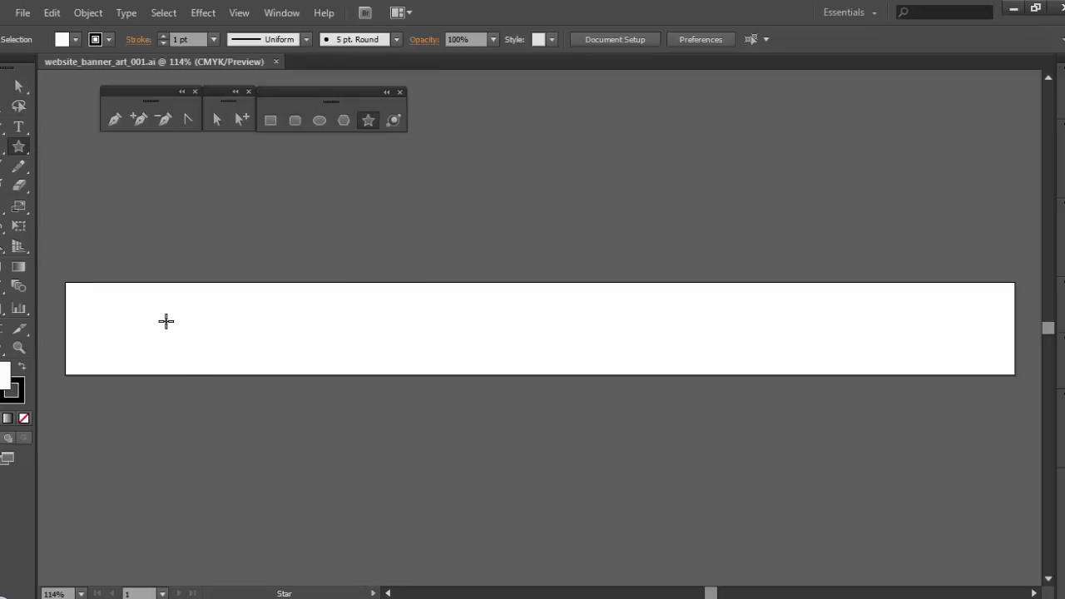
left_click_drag(144, 304, 181, 337)
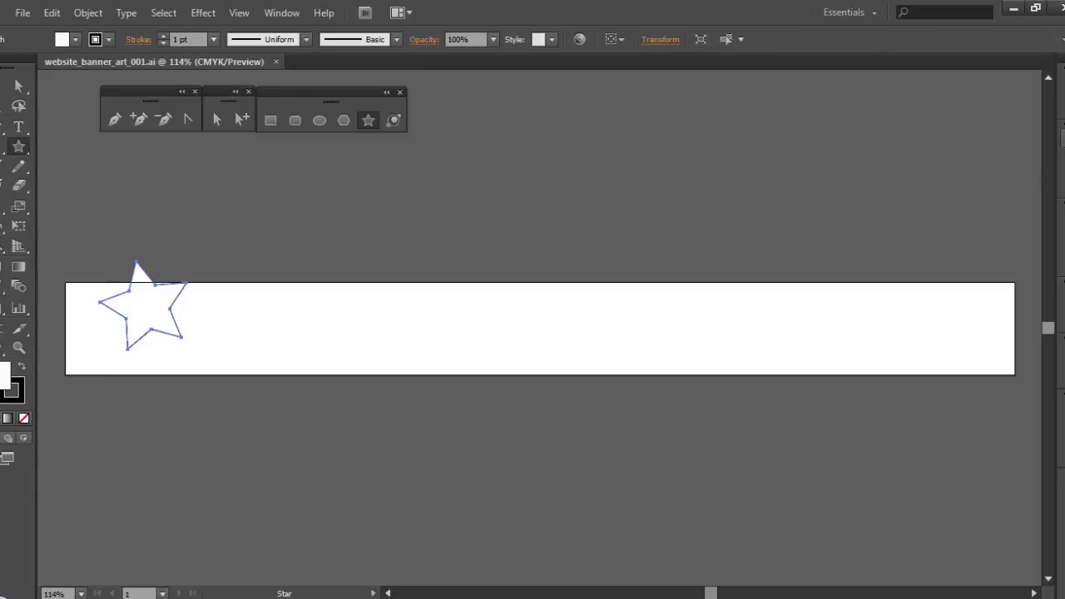
left_click(1062, 138)
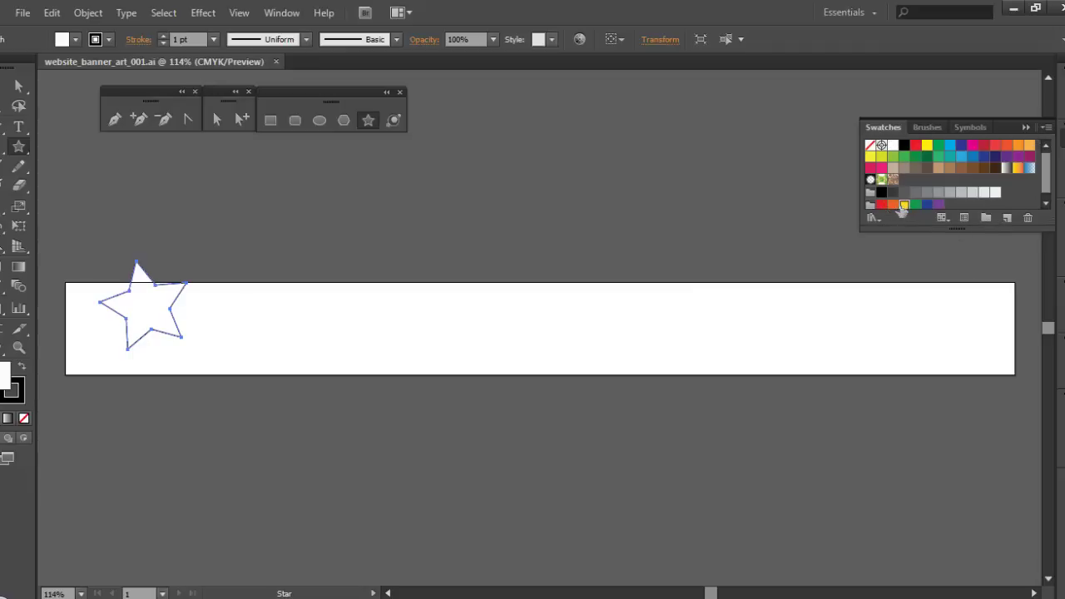
left_click(904, 206)
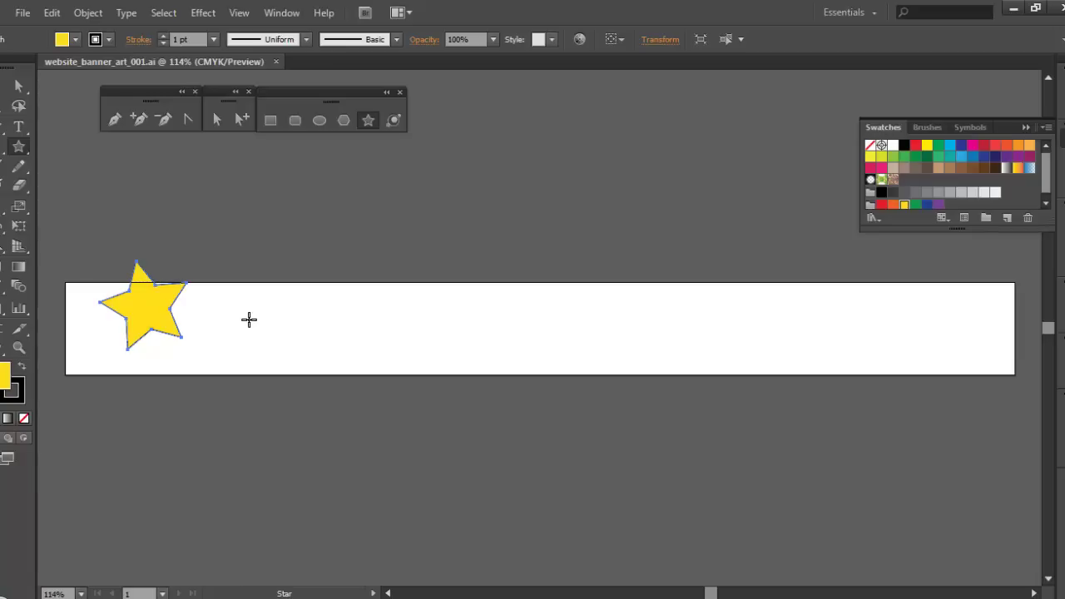
Try a five-point star with Radius 2 set to 0.8 px beside the first star, and delete it.
left_click_drag(249, 319, 250, 319)
key("ctrl+z")
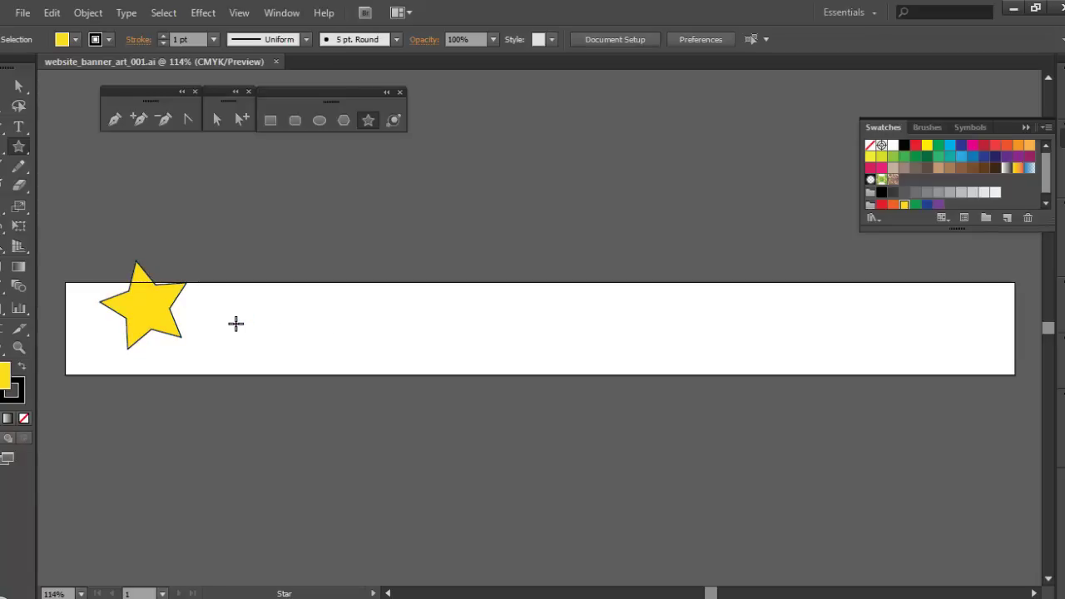
left_click(248, 317)
left_click_drag(532, 205, 422, 166)
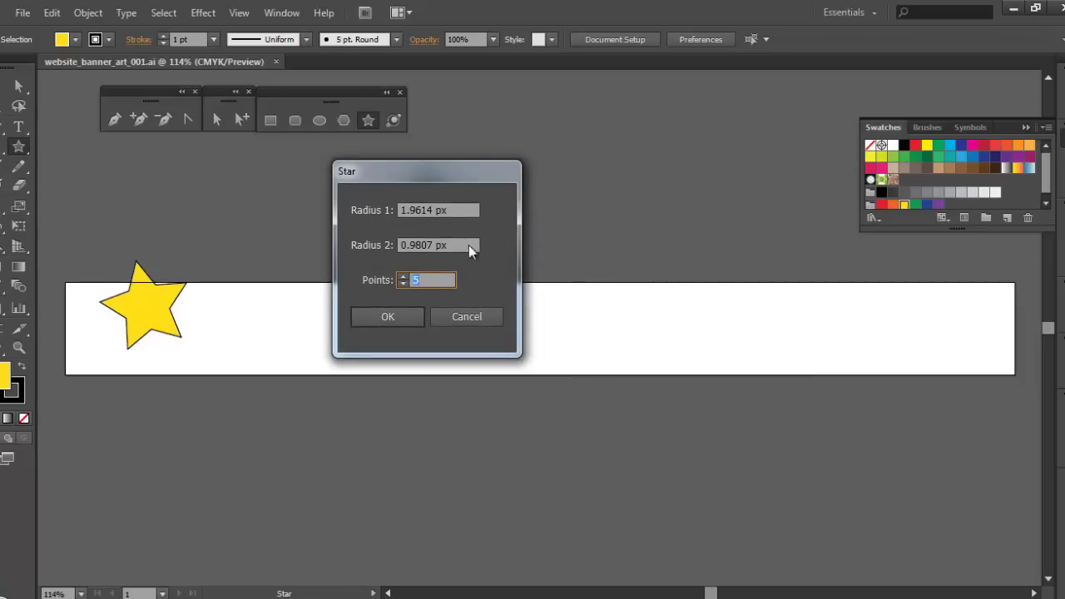
left_click(467, 246)
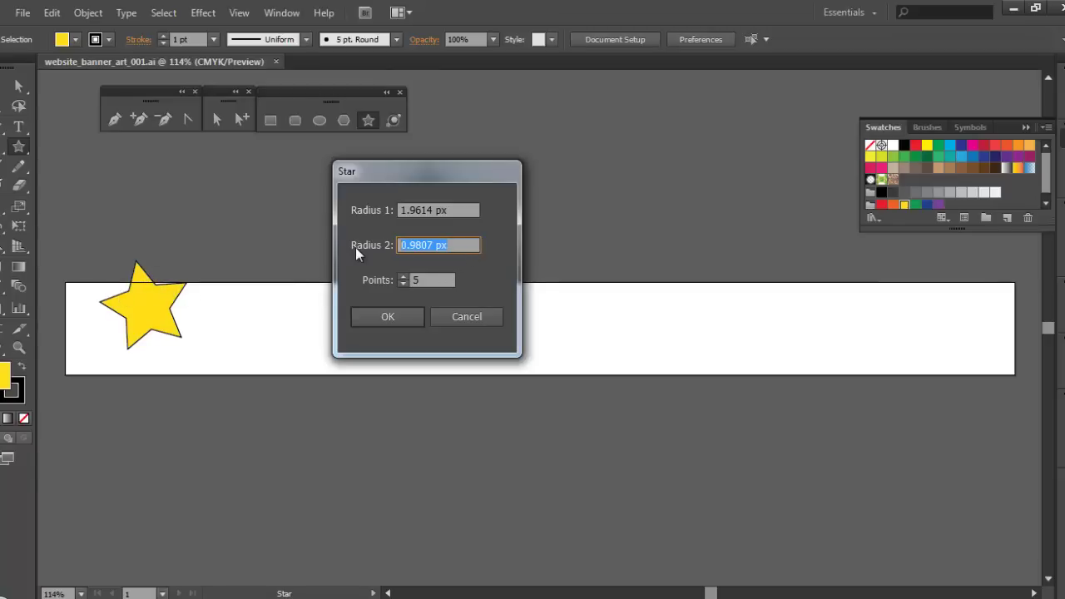
key("BackSpace")
type(".8")
key("Return")
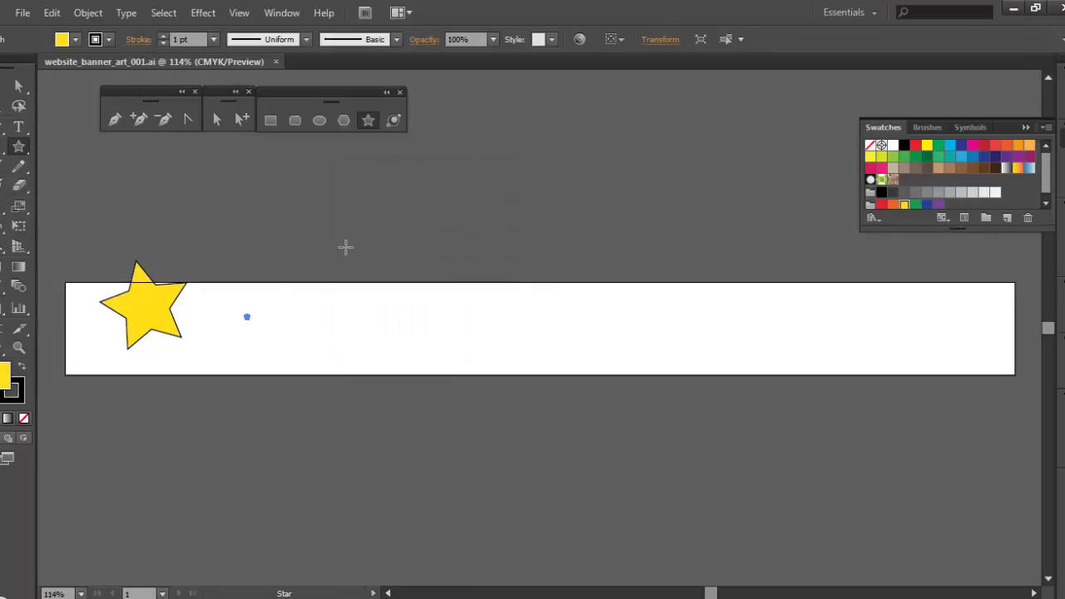
key("Delete")
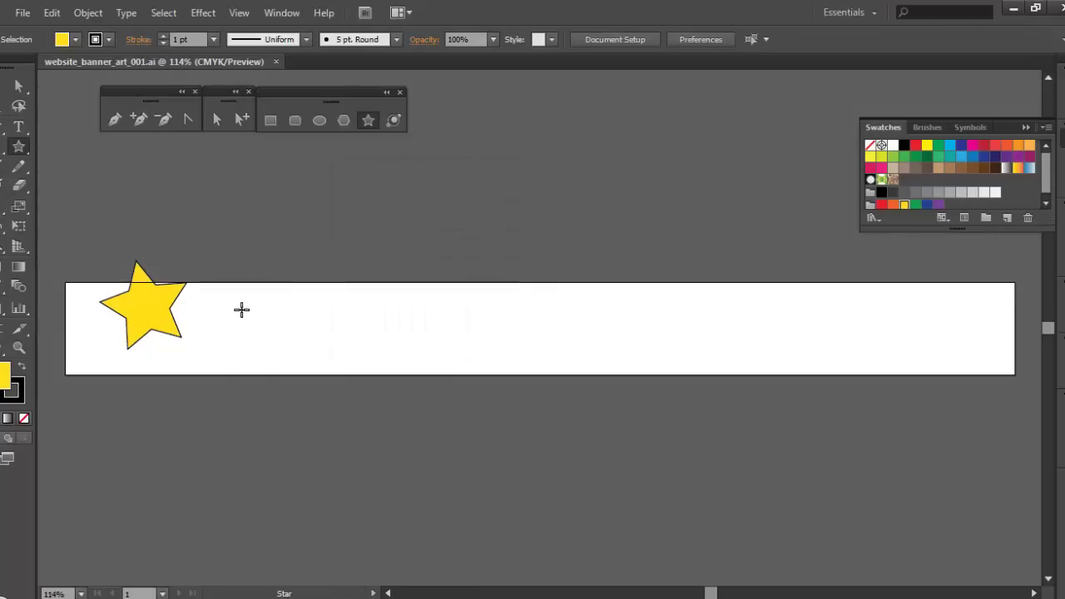
Place a tiny star with radii 1.9614 px and 0.8 px, and draw a star about 60 px in outer radius beside it.
left_click(253, 310)
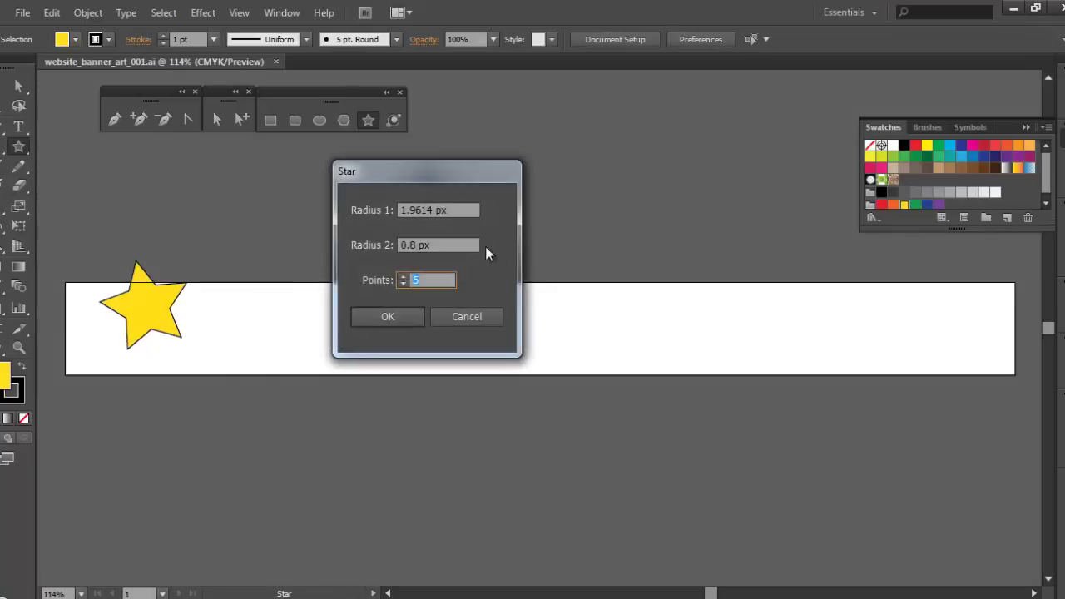
left_click(397, 325)
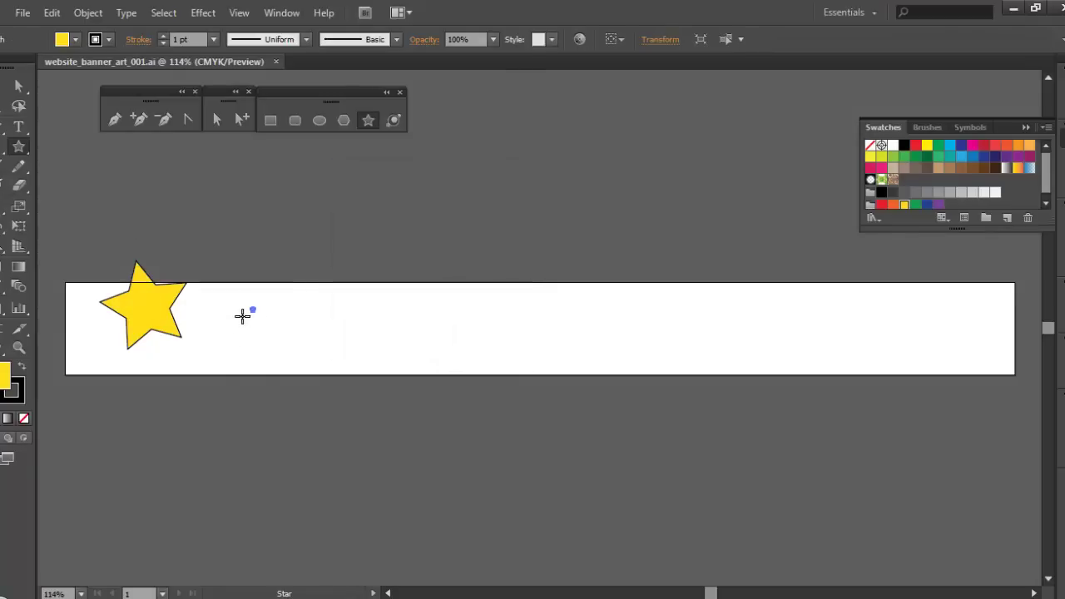
mouse_move(302, 311)
left_mouse_down()
mouse_move(357, 350)
mouse_move(337, 356)
left_mouse_up()
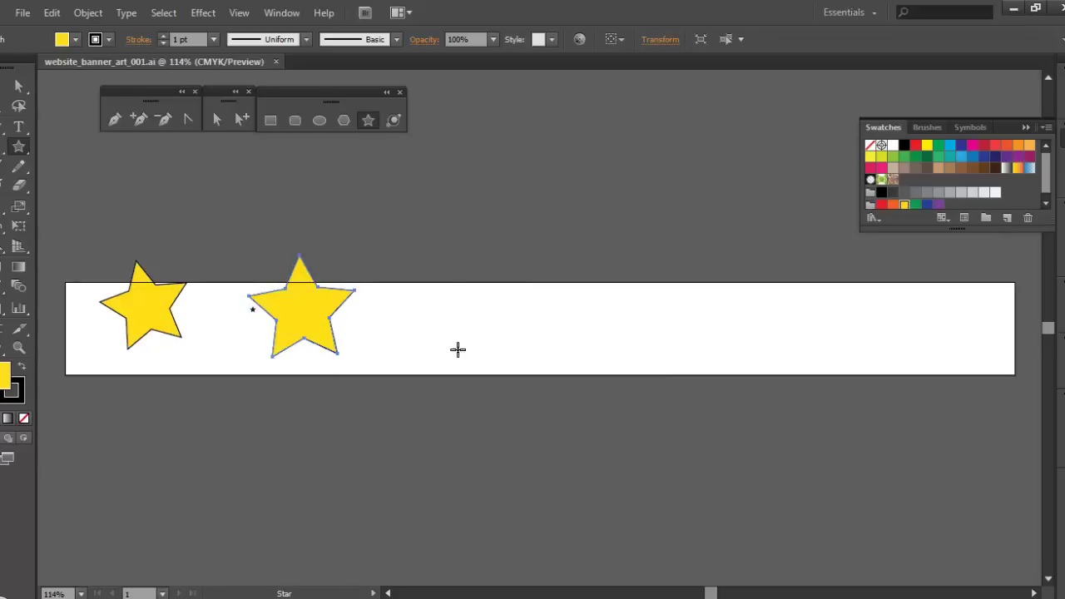
Create a five-point star with Radius 2 set to 25 px and move it down onto the banner beside the second large star.
left_click(446, 305)
left_click_drag(410, 166, 529, 123)
left_click_drag(585, 201, 466, 209)
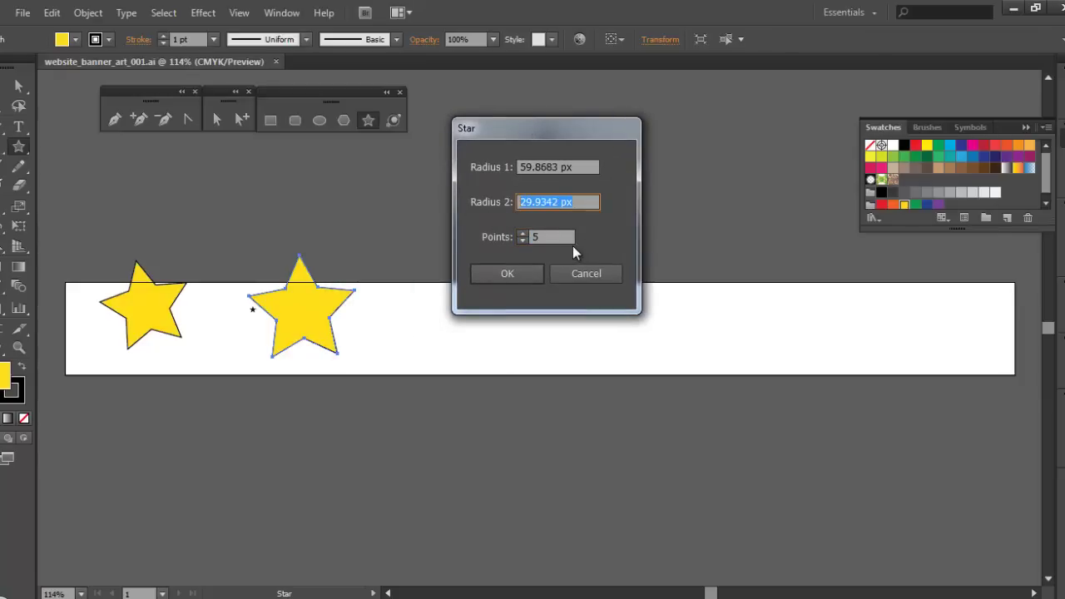
type("25")
left_click(509, 272)
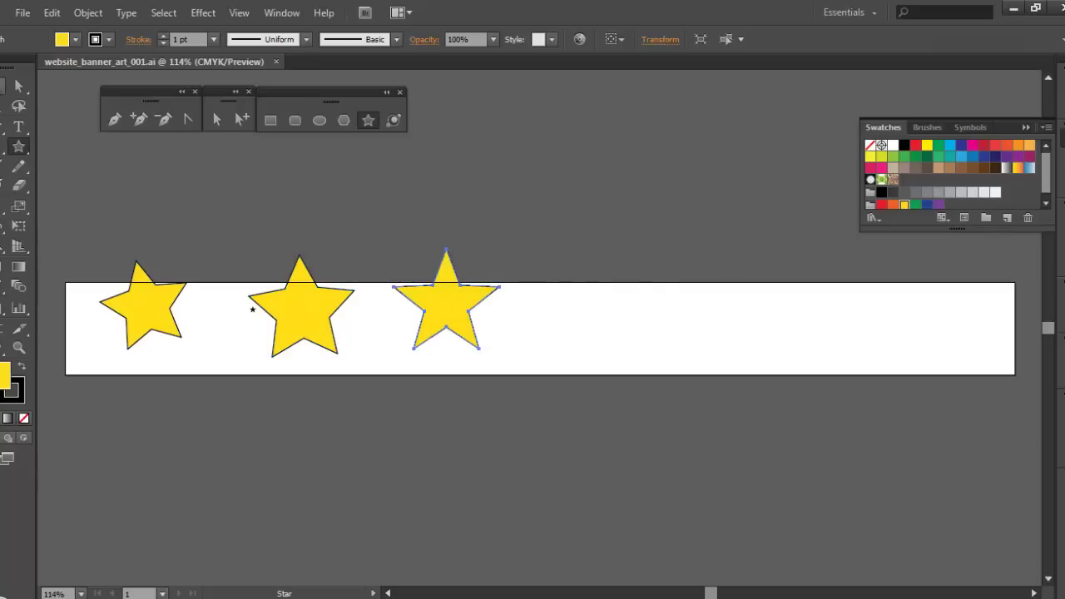
key("v")
left_click_drag(443, 312, 424, 332)
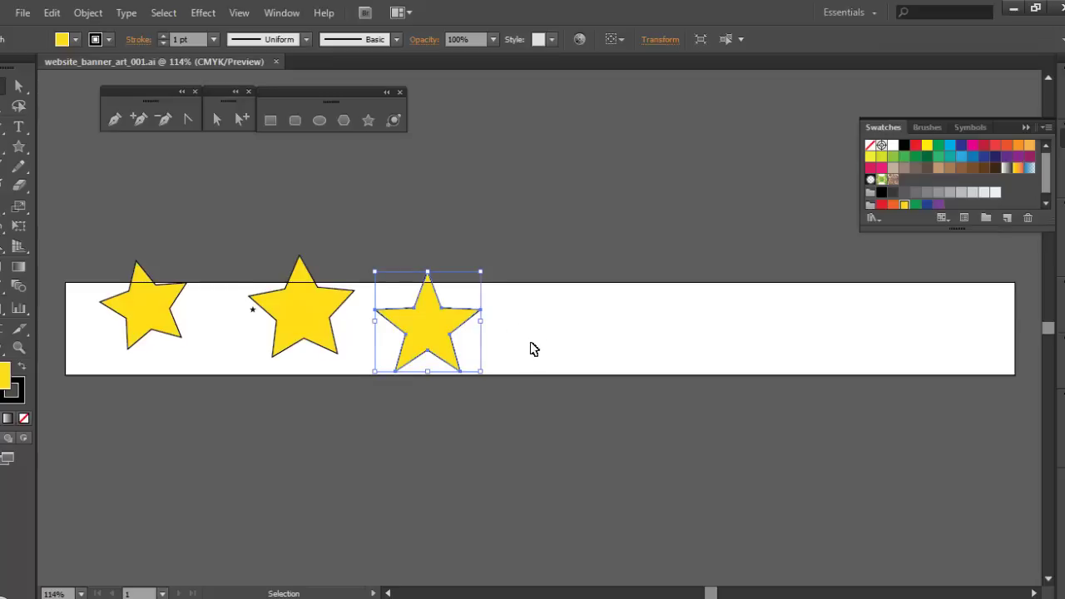
left_click(369, 120)
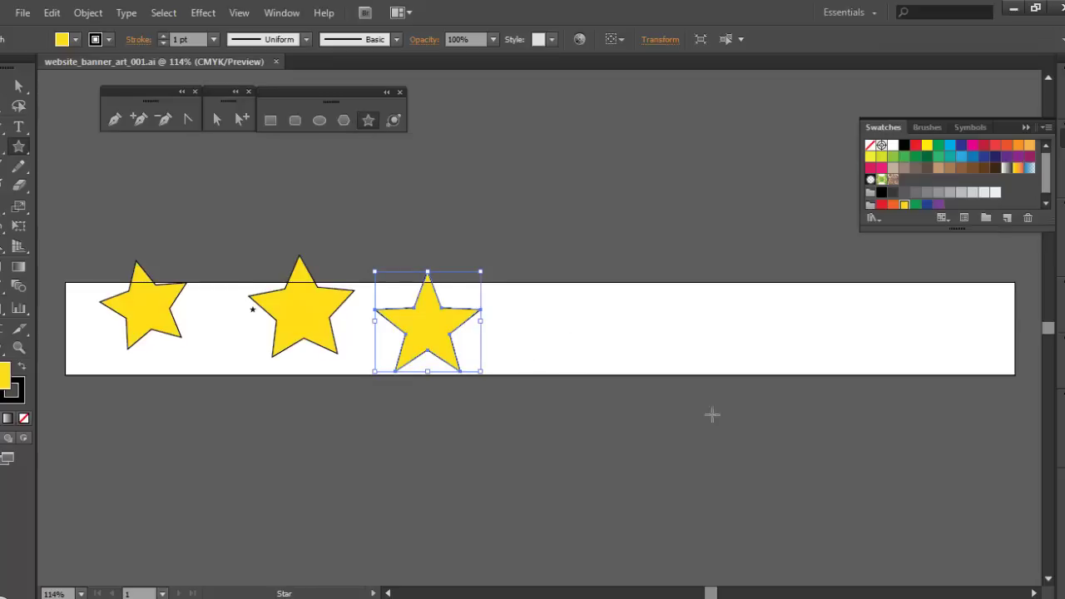
left_click_drag(573, 319, 574, 321)
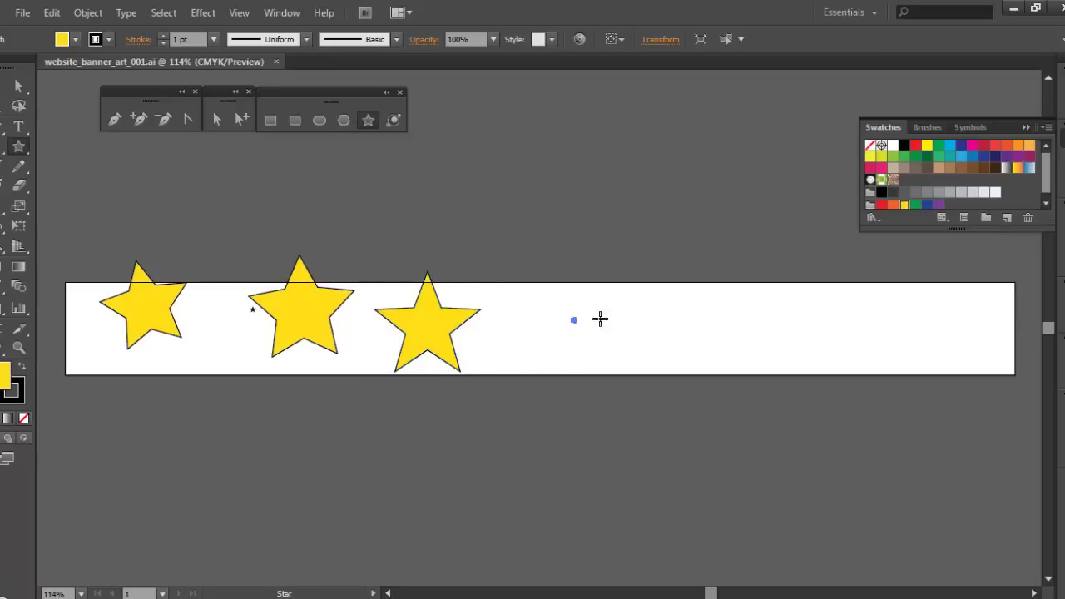
left_click(547, 316)
left_click(591, 202)
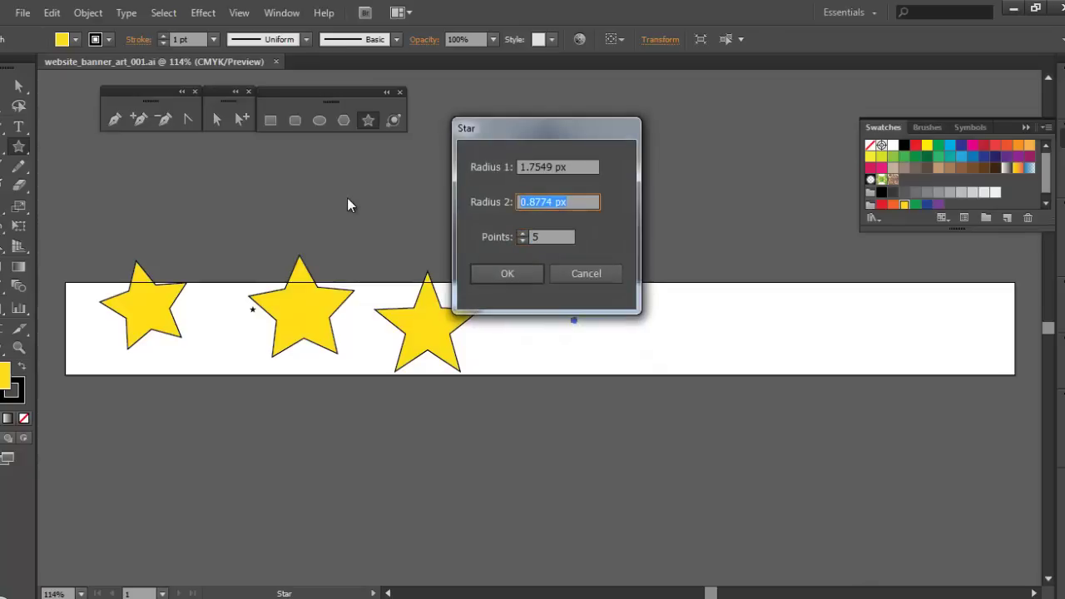
left_click(585, 273)
key("Delete")
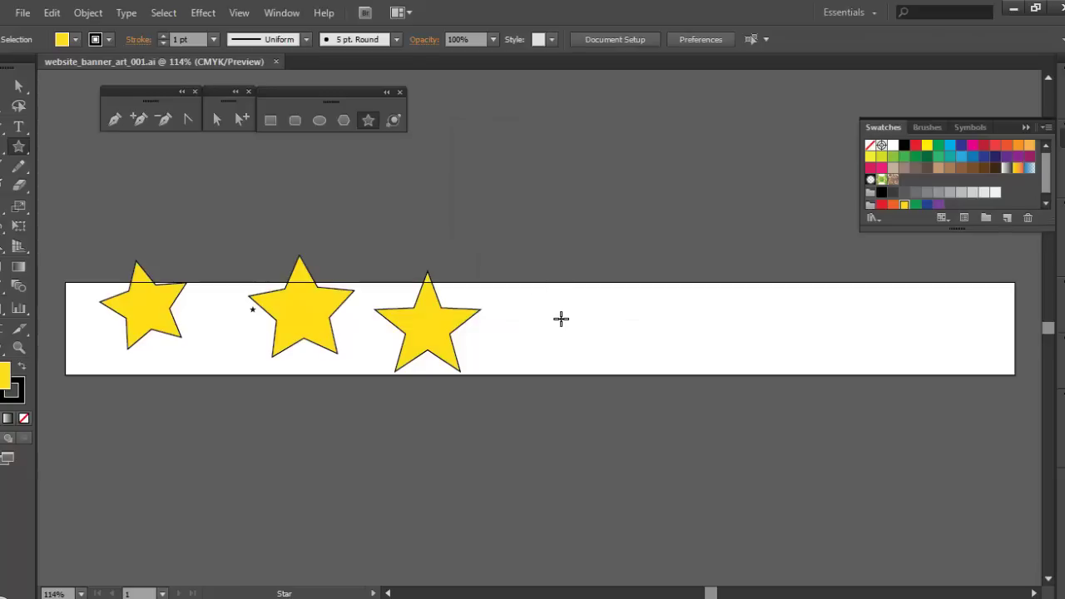
Draw a star about 67 px in outer radius beside the third large star, and add another with Radius 2 set to 30 px.
left_click_drag(544, 295, 572, 345)
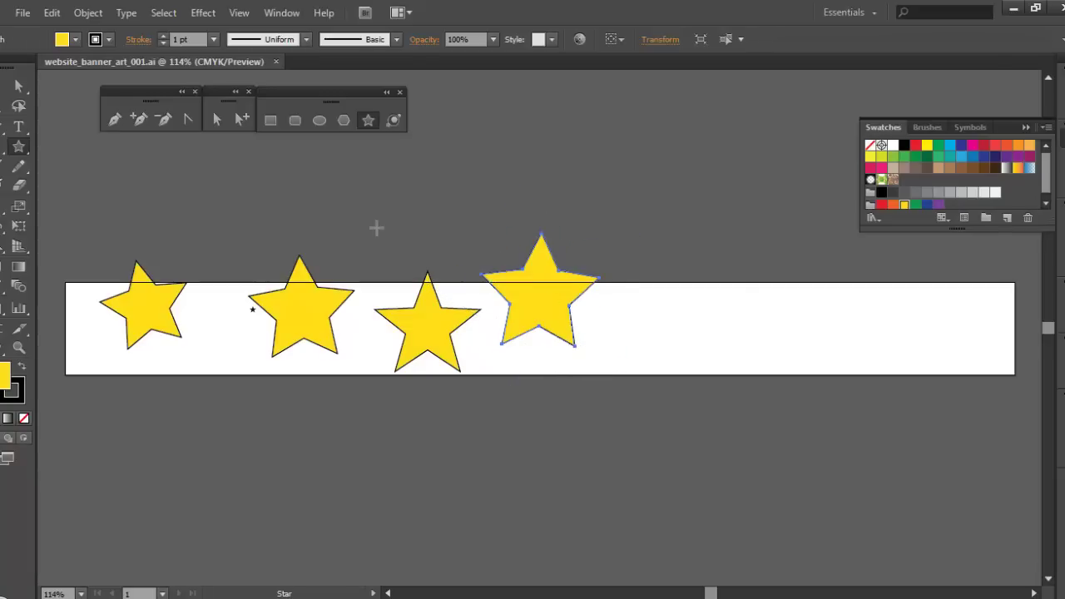
left_click(630, 329)
left_click(566, 201)
left_click_drag(565, 201, 510, 193)
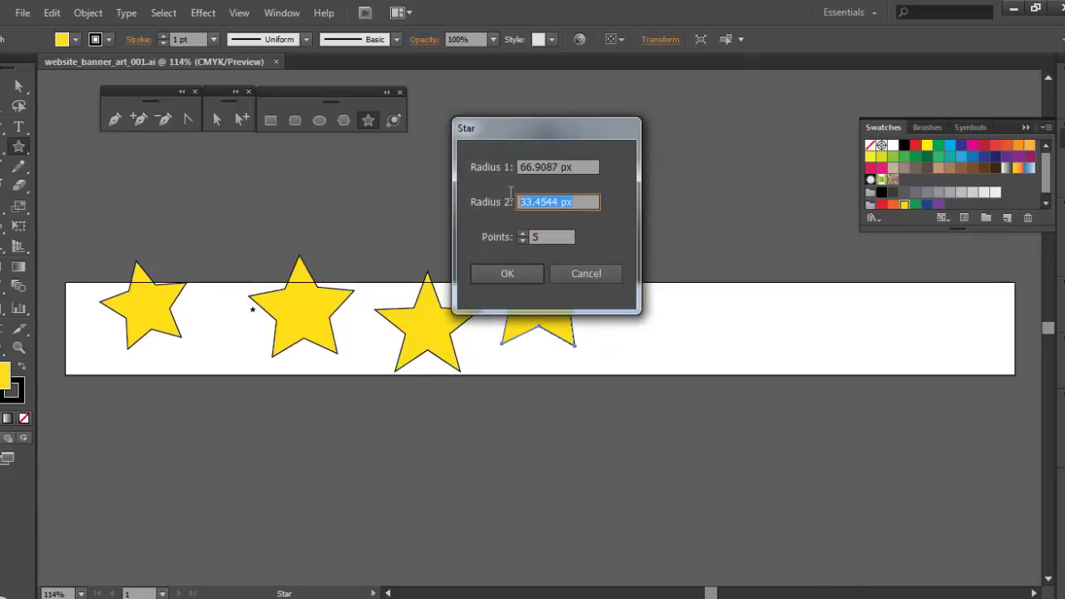
type("30")
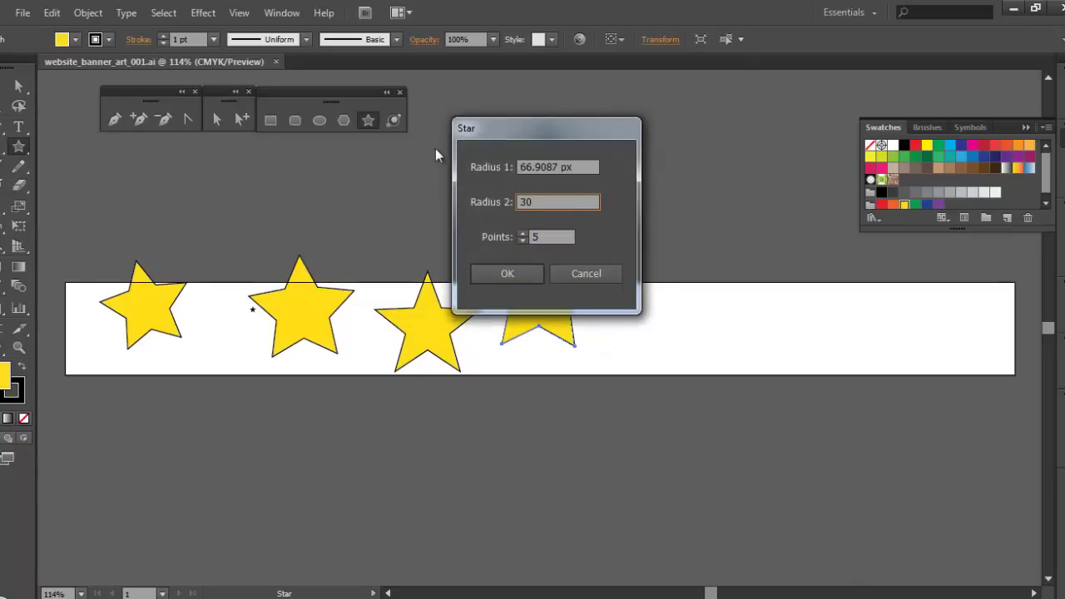
left_click(499, 275)
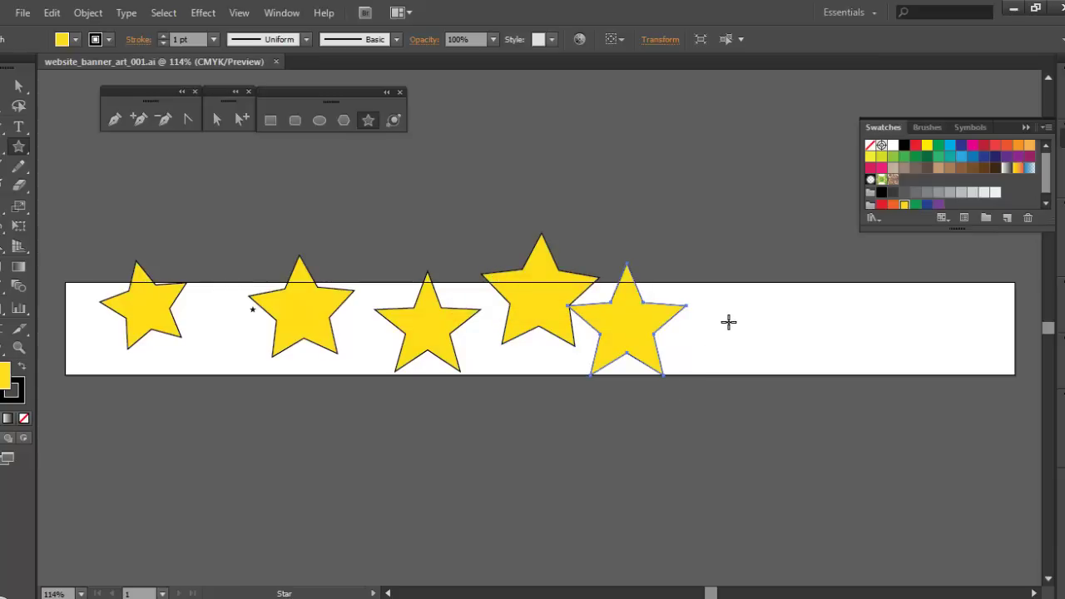
Draw a star about 54 px in outer radius near the banner's right part, and add another beside it with Radius 2 set to 20 px.
left_click_drag(727, 306, 757, 344)
left_click(791, 322)
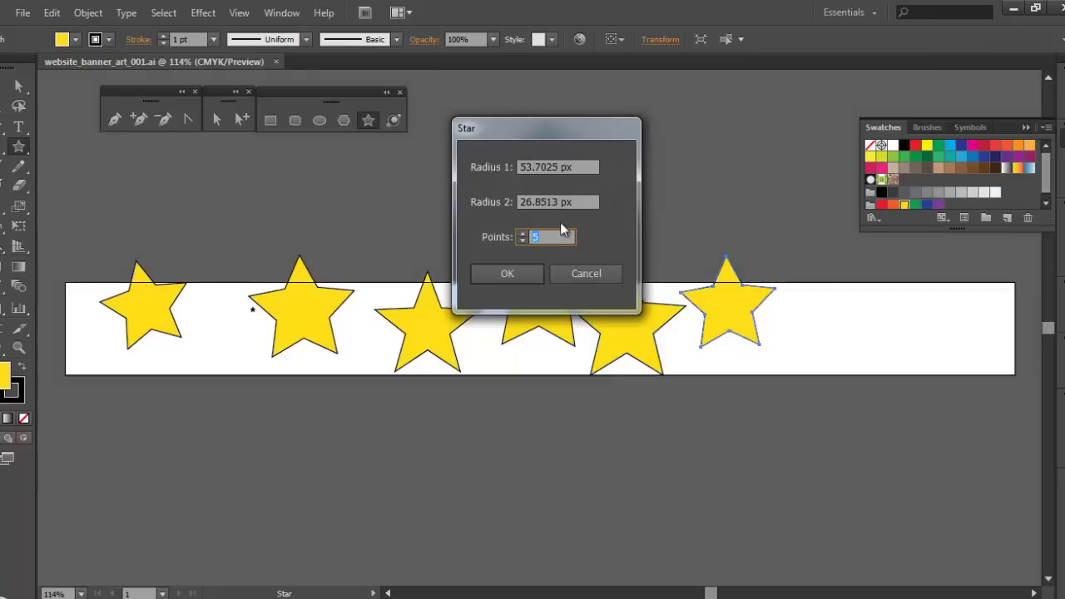
left_click(588, 202)
type("20")
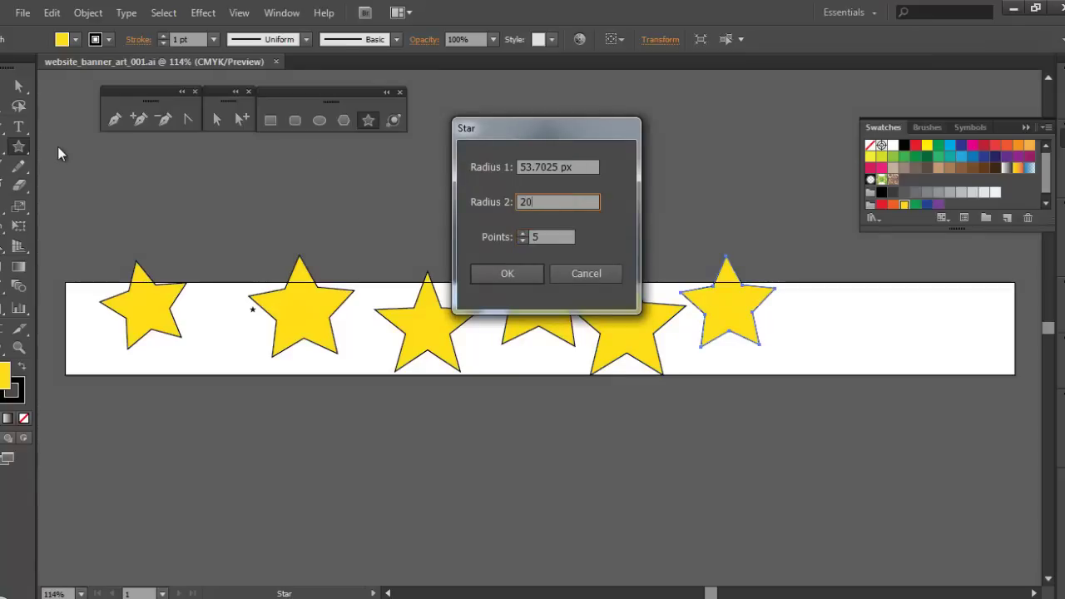
left_click(508, 274)
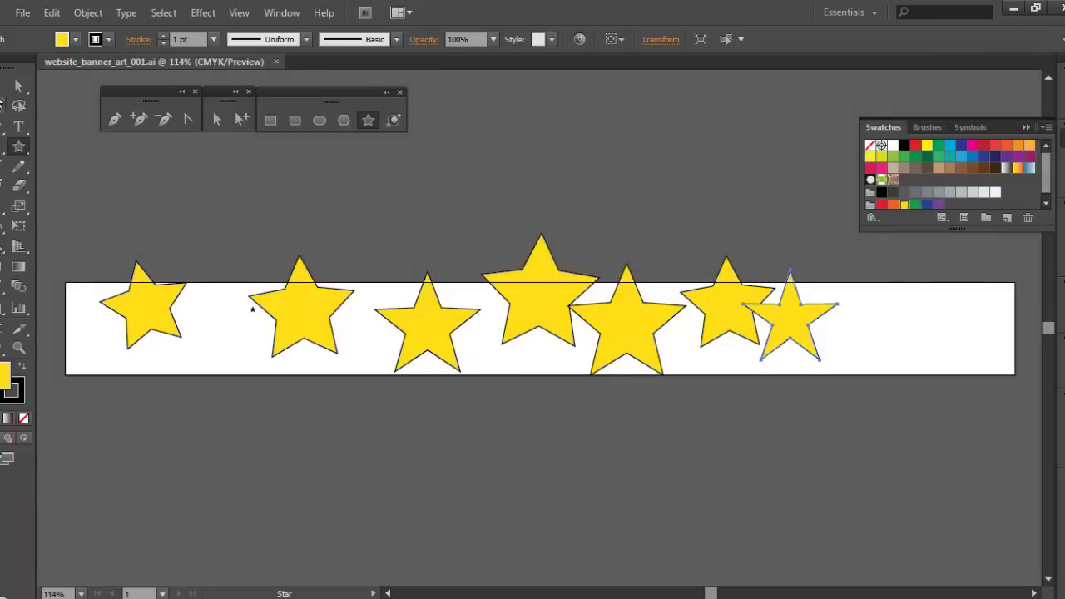
Delete every star on the banner, including the tiny one, except the rightmost star with the 20 px inner radius.
left_click(3, 86)
left_click(146, 330)
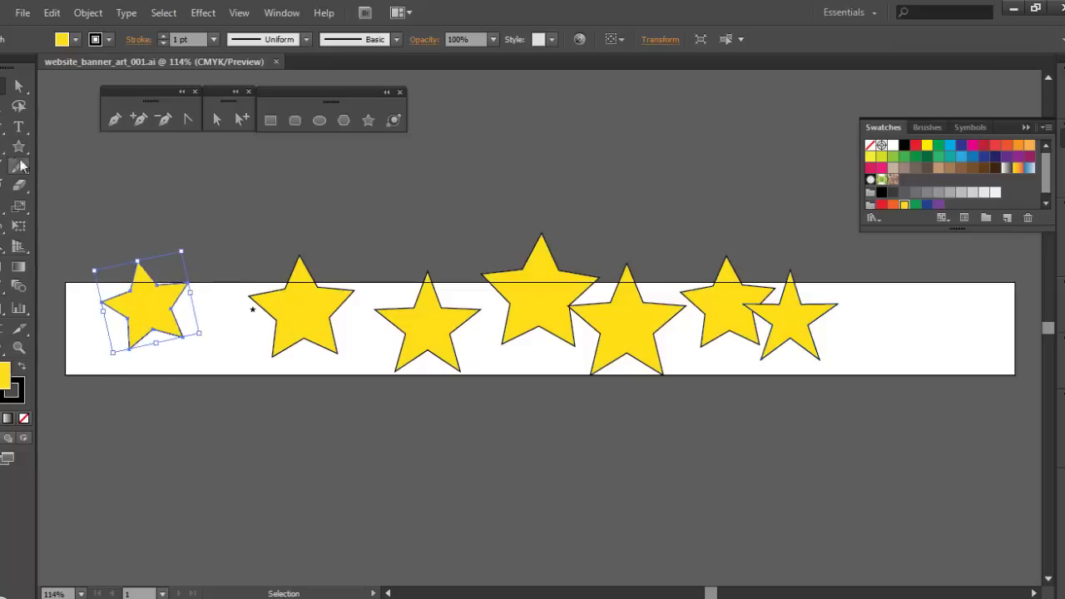
key("Delete")
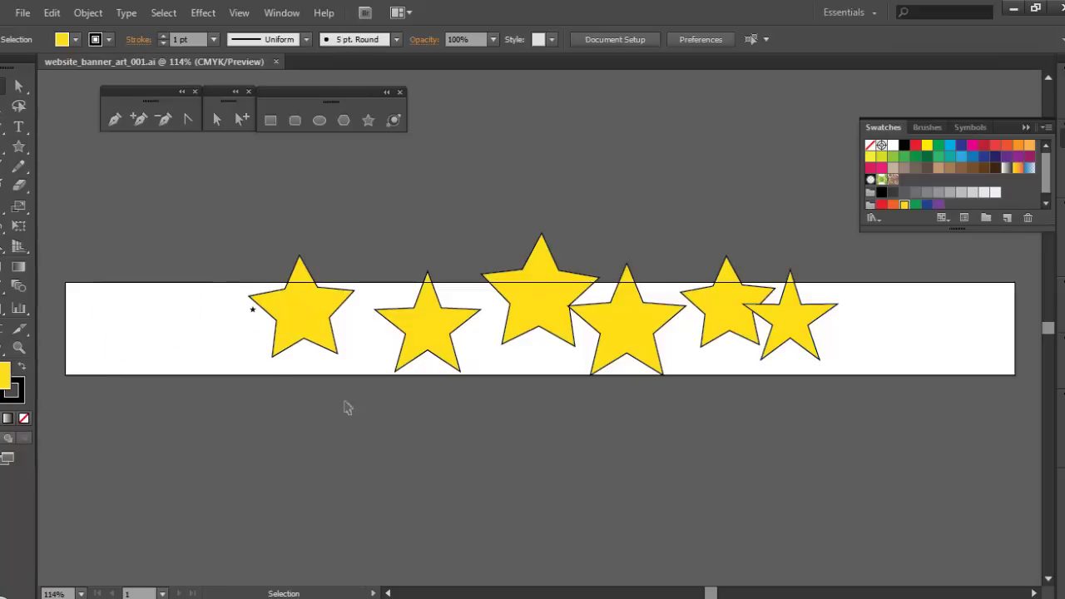
left_click(306, 311)
key("Delete")
left_click(254, 310)
key("Delete")
left_click(408, 323)
key("Delete")
left_click(561, 312)
key("Delete")
left_click(618, 323)
key("Delete")
left_click(713, 308)
key("Delete")
Move the remaining star to the banner's left end and scale it down with Free Transform to fit within the banner's height.
left_click_drag(793, 316, 183, 333)
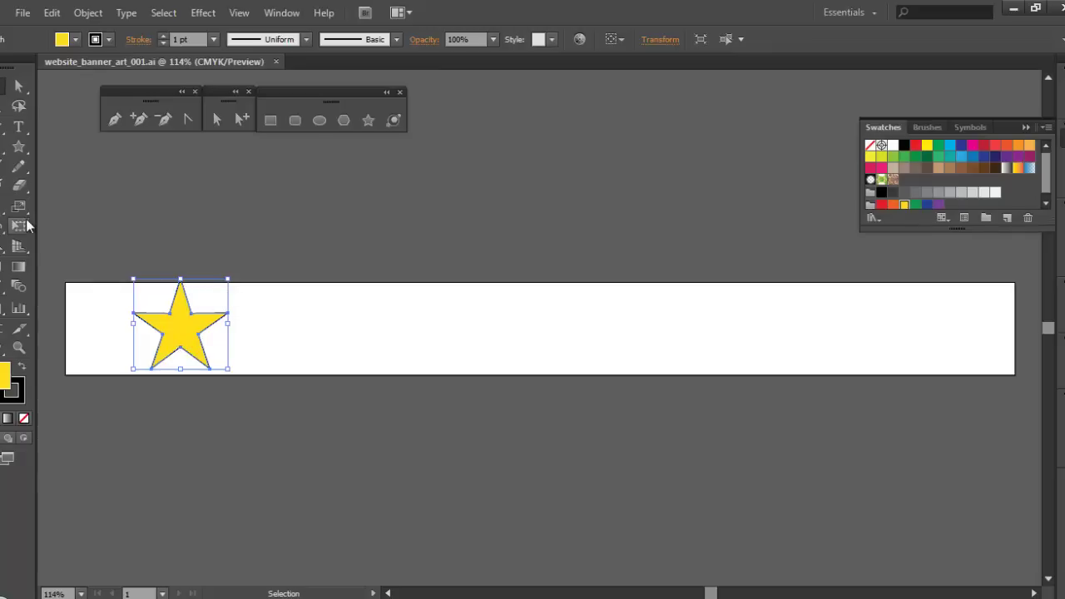
left_click(24, 228)
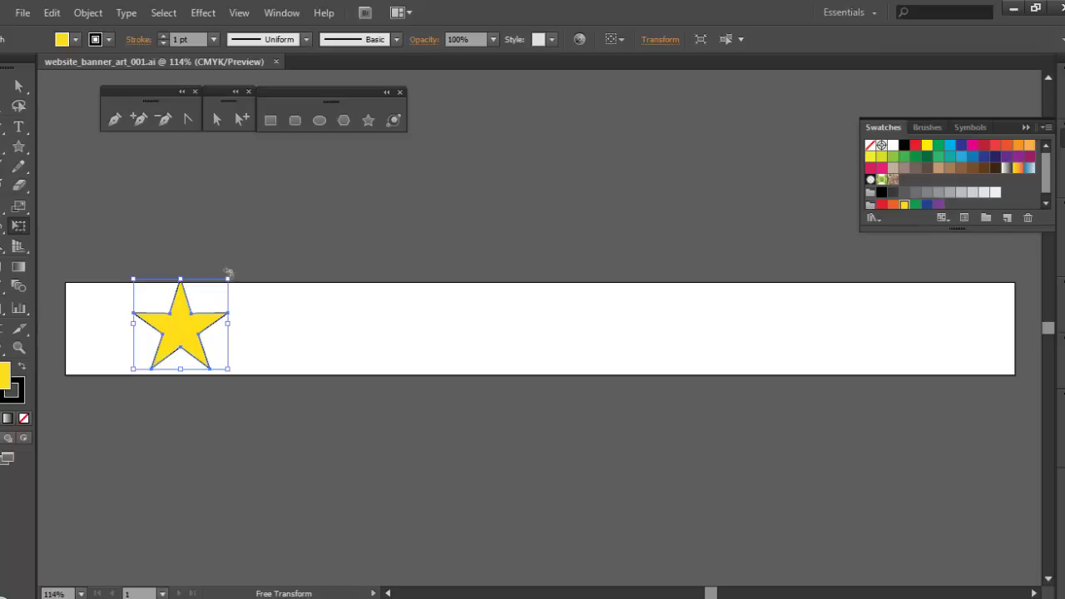
left_click_drag(226, 283, 211, 296)
left_click_drag(184, 331, 192, 325)
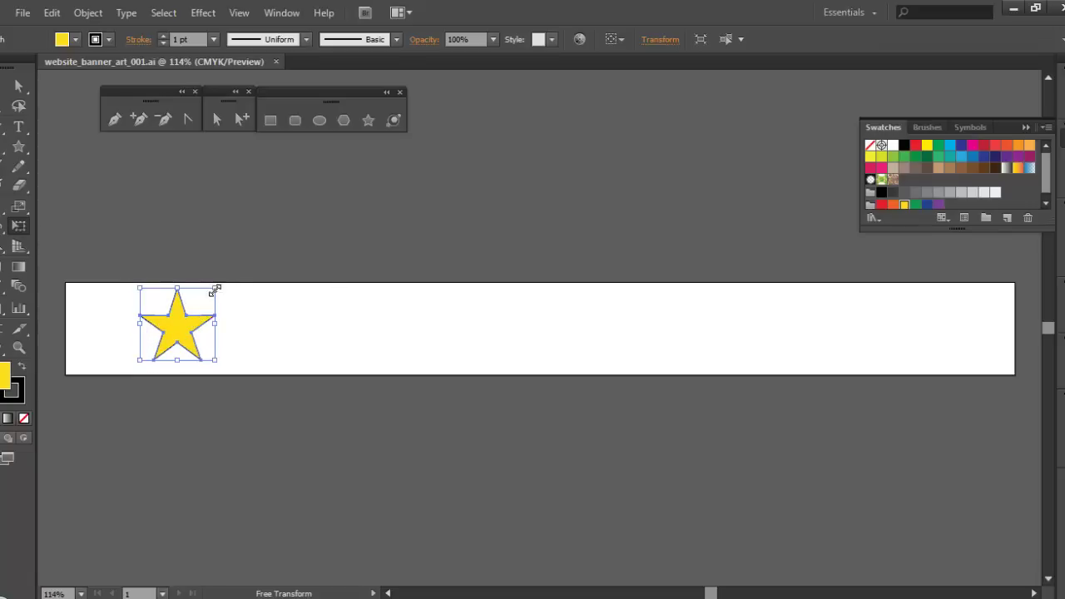
left_click_drag(216, 289, 206, 298)
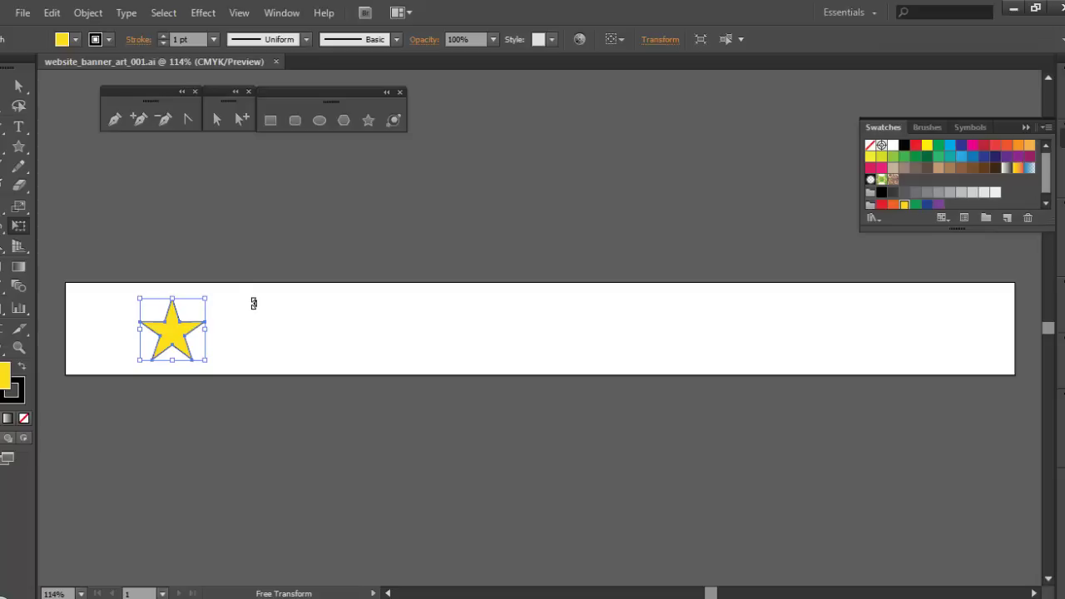
Remove the black stroke from the yellow star, leaving only its fill.
key("z")
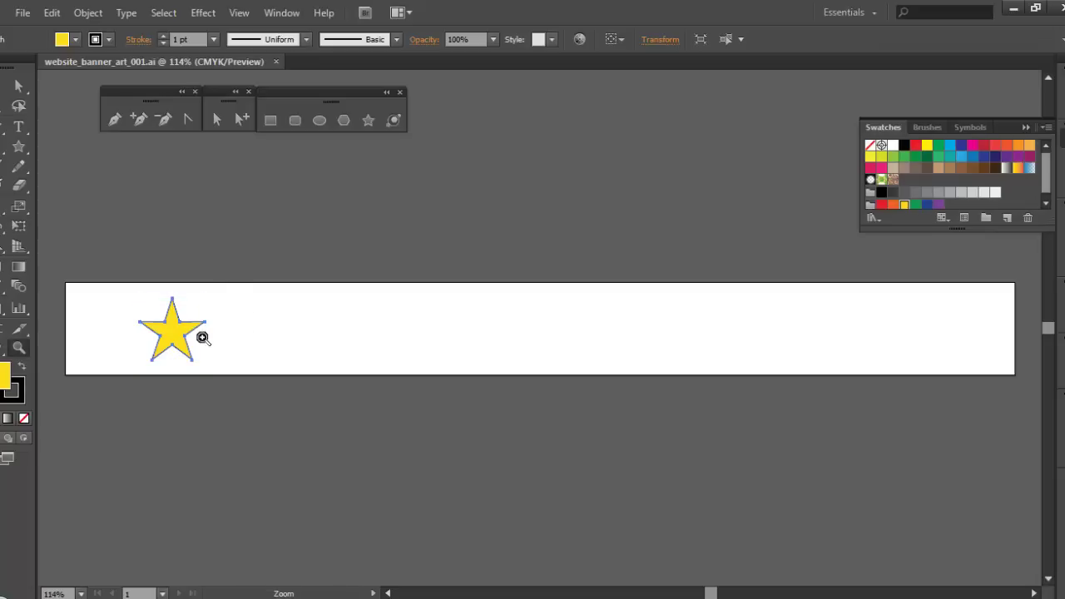
left_click_drag(89, 260, 259, 404)
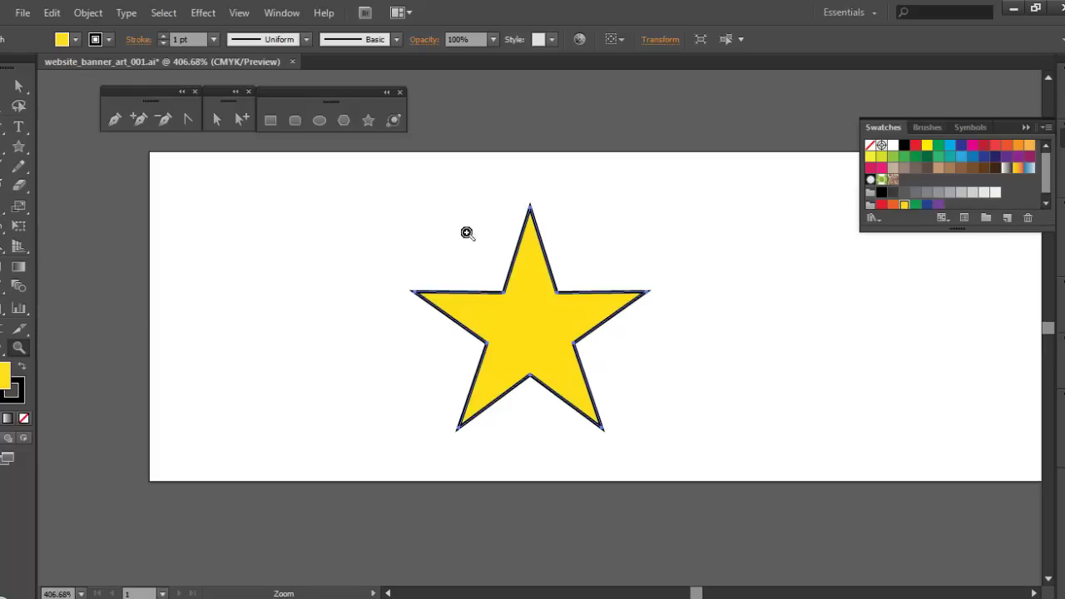
left_click(23, 388)
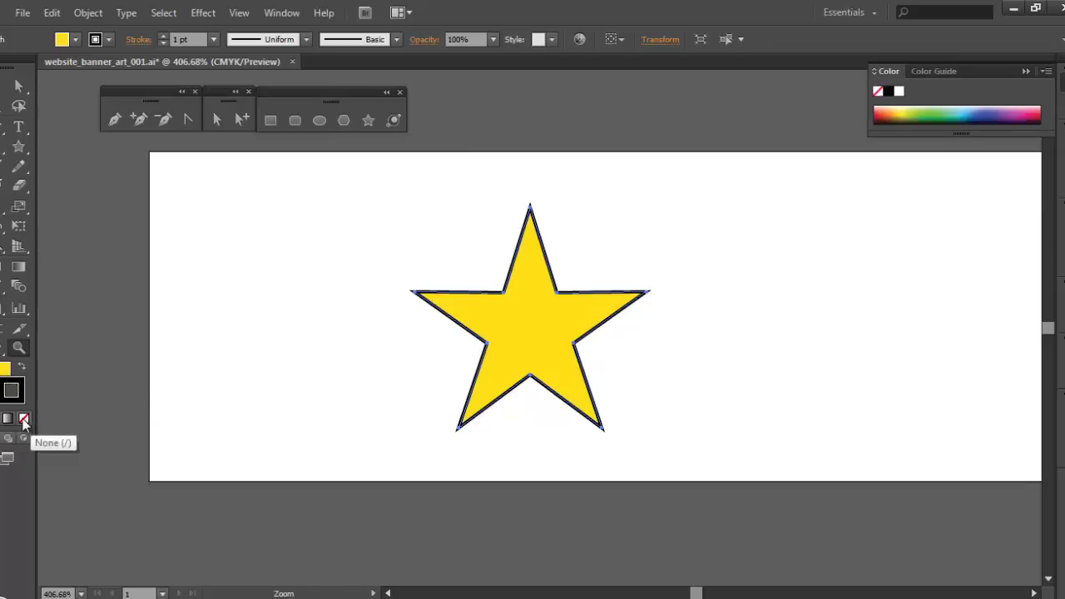
left_click(23, 420)
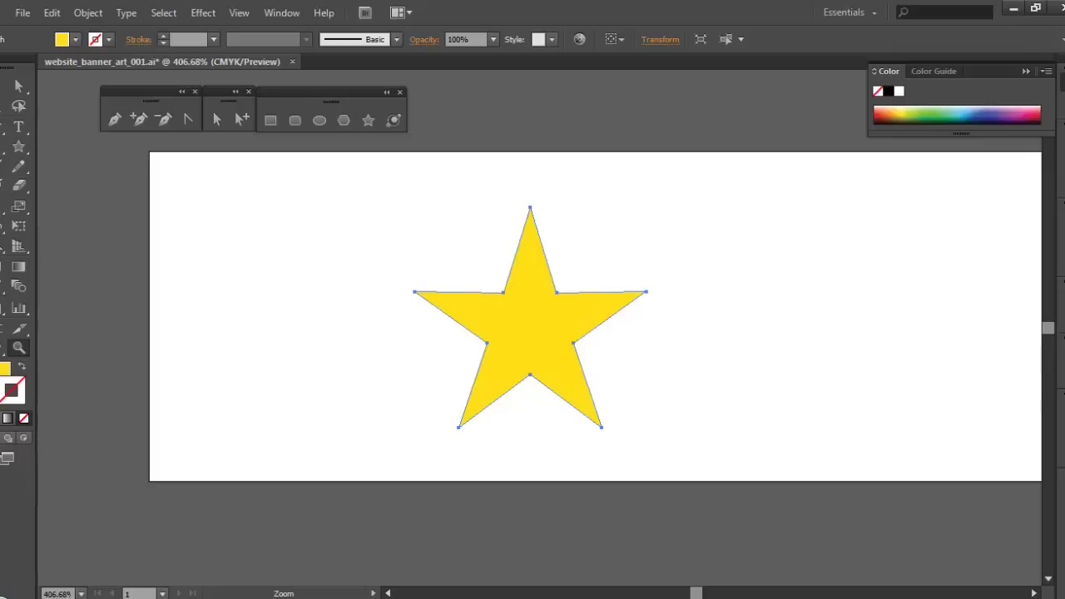
Rename the star's layer as "star".
key("F7")
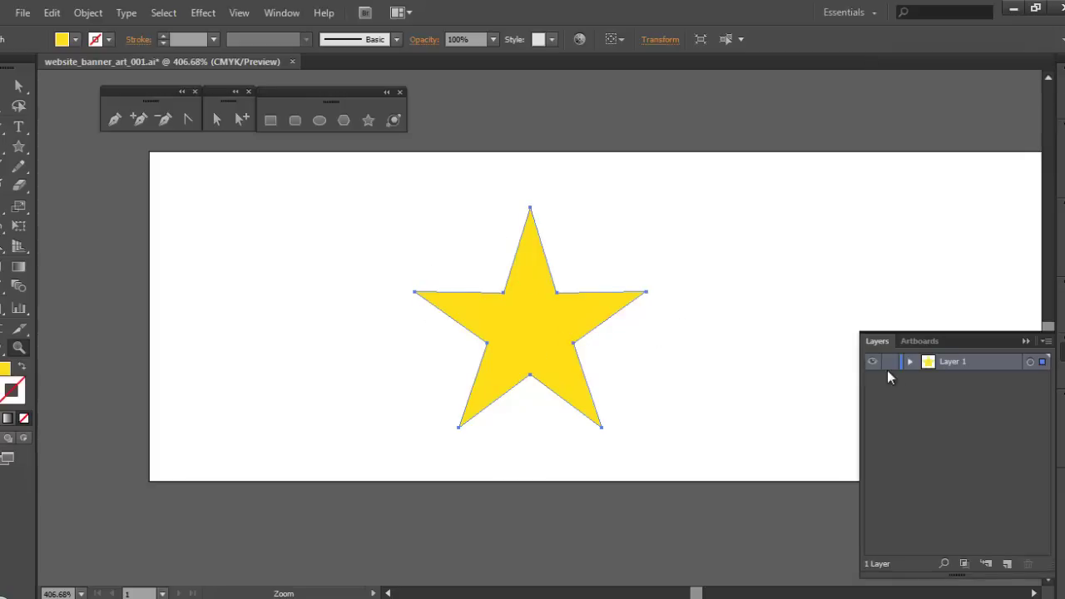
double_click(952, 360)
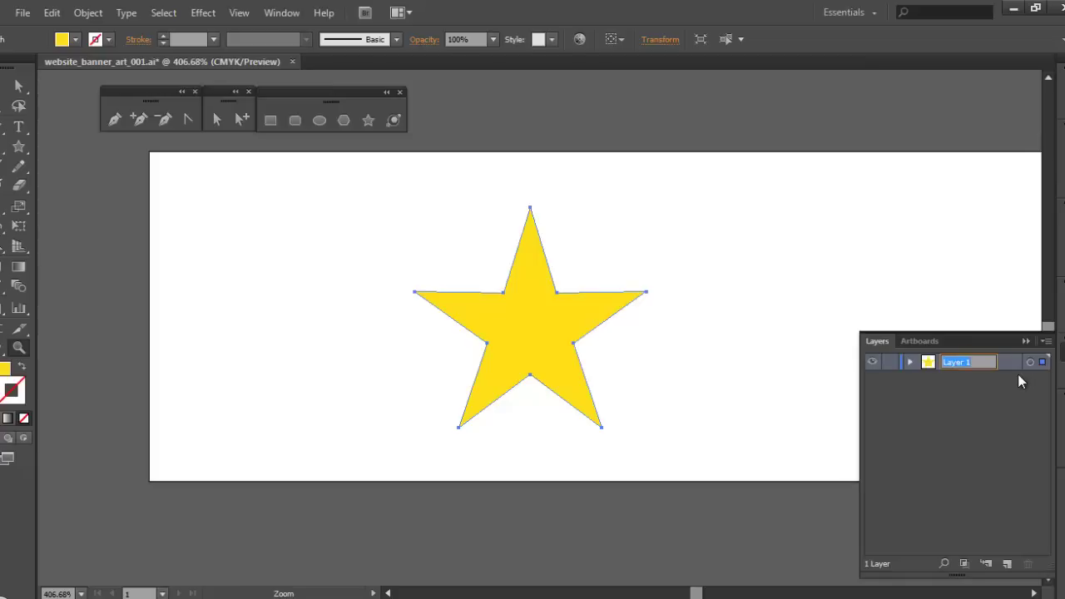
type("star")
key("Return")
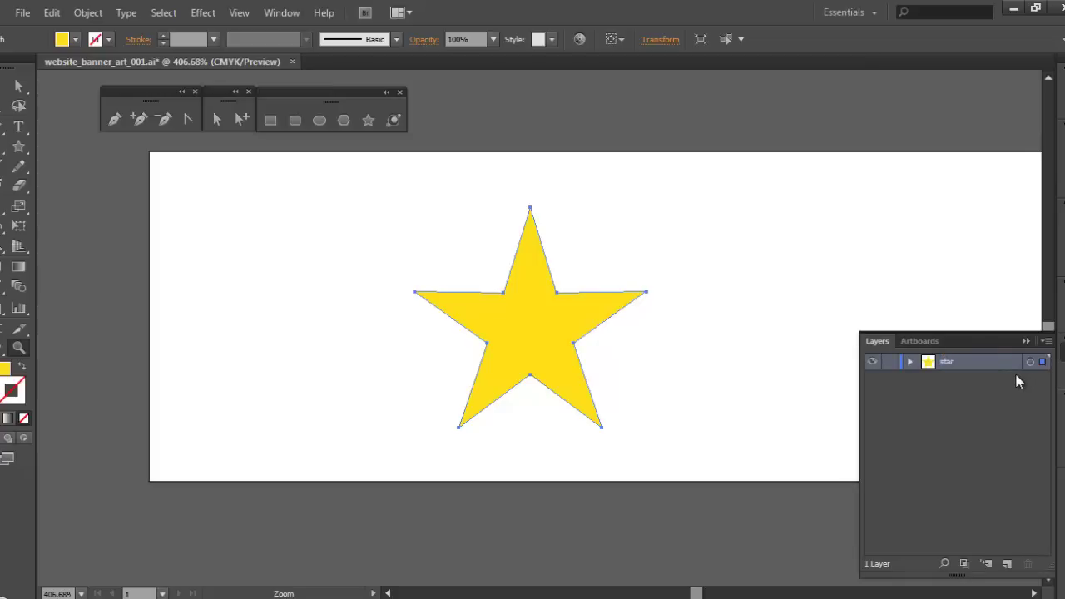
Create a new layer above the star layer and name it "T".
left_click(1007, 564)
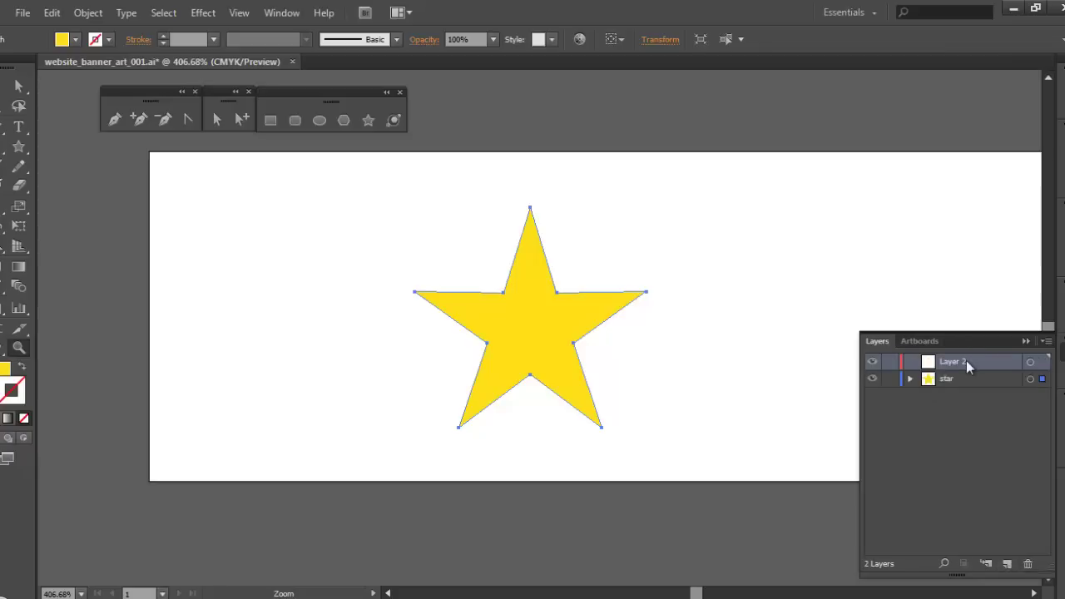
double_click(962, 360)
type("t")
key("BackSpace")
type("T")
key("Return")
Add the letter "T" as point text on the T layer, to the upper right of the star.
left_click(19, 126)
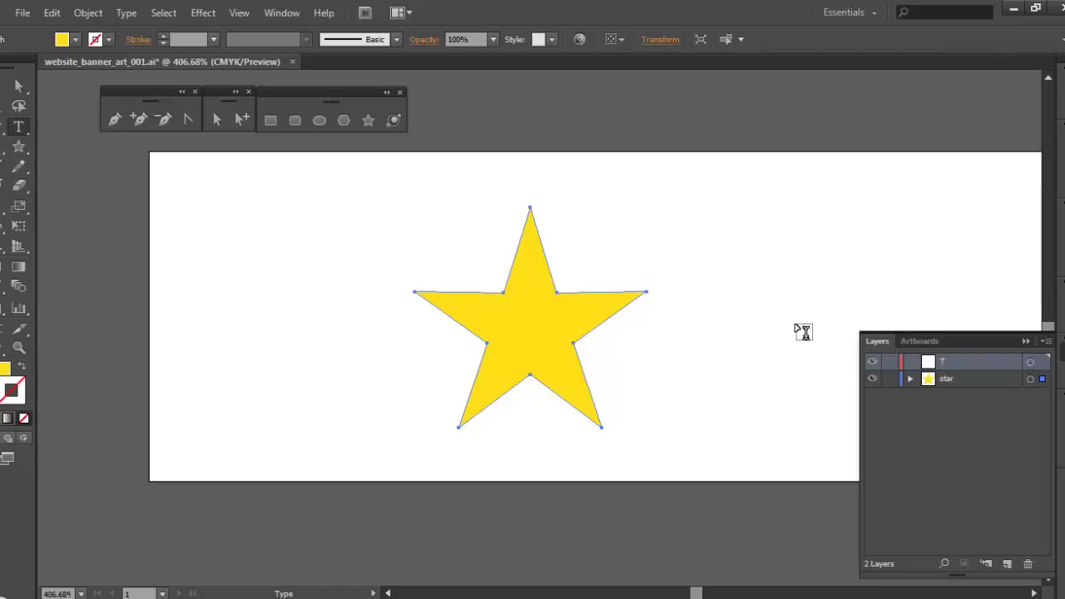
left_click(612, 243)
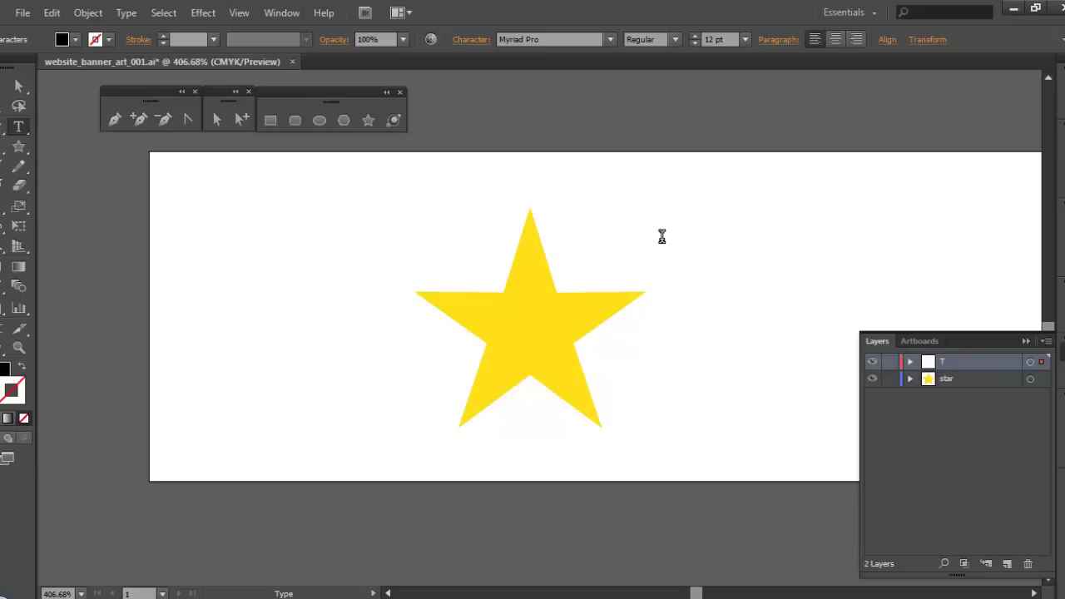
type("T")
Format the letter T in Arial Bold at 18 pt.
left_click(610, 39)
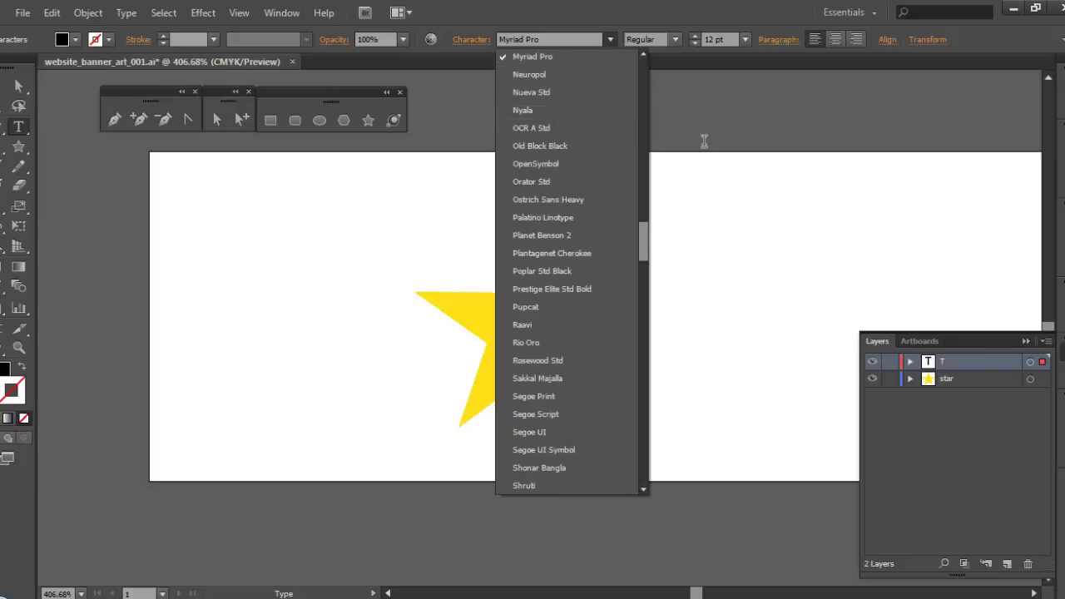
key("Escape")
left_click(624, 228)
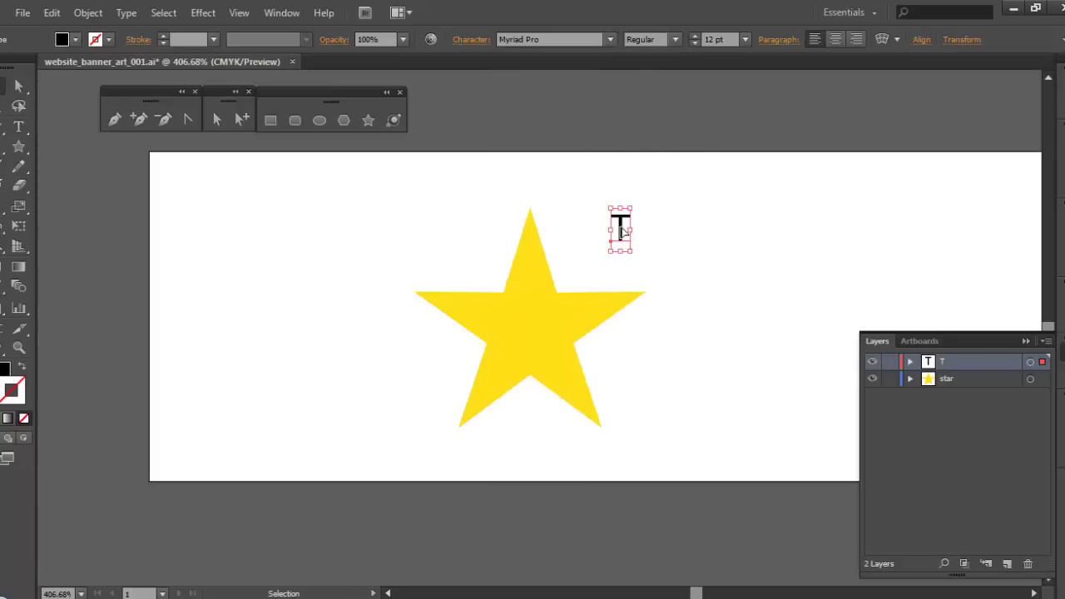
double_click(623, 232)
double_click(622, 232)
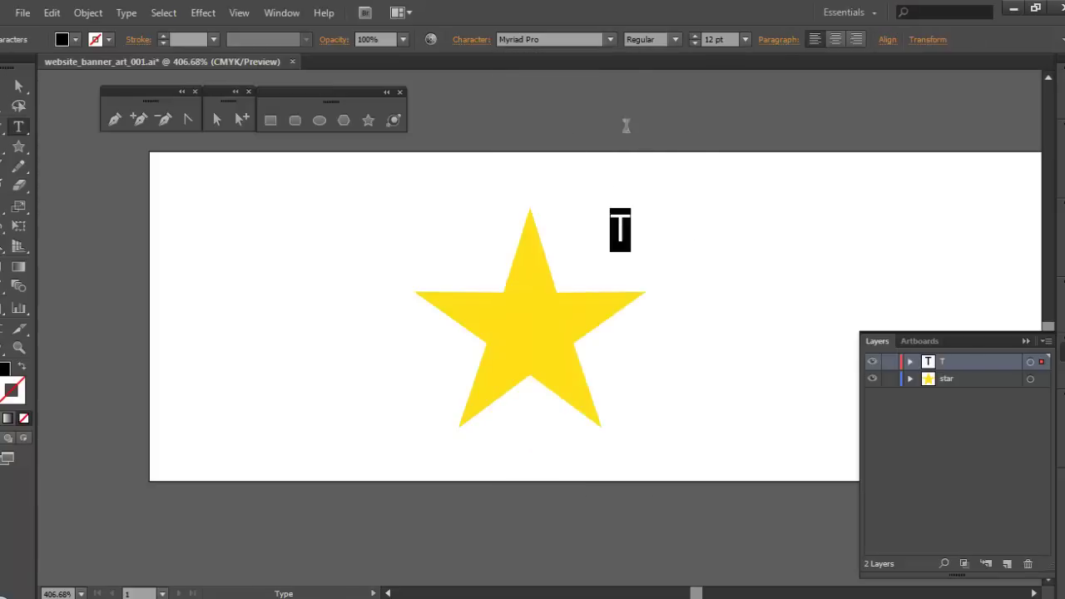
left_click(583, 39)
type("Arial")
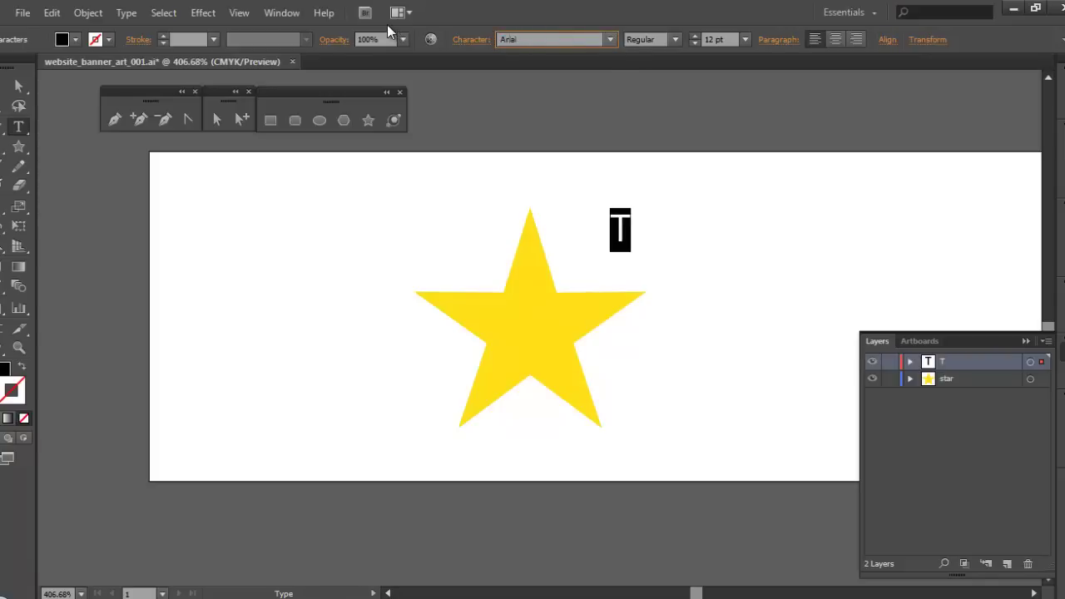
left_click(675, 39)
left_click(649, 93)
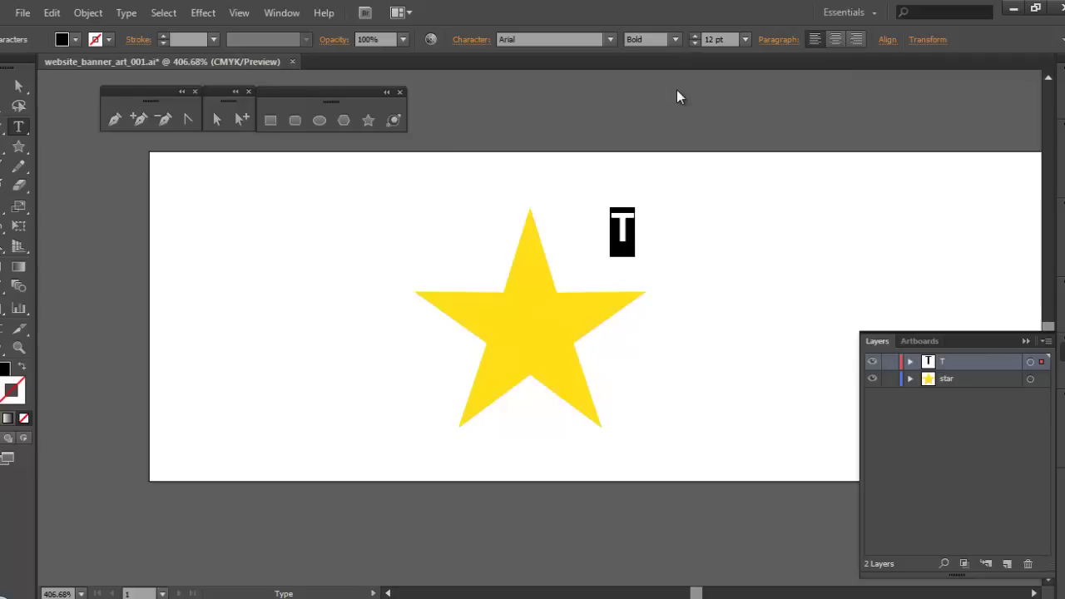
left_click(718, 39)
type("18")
key("Tab")
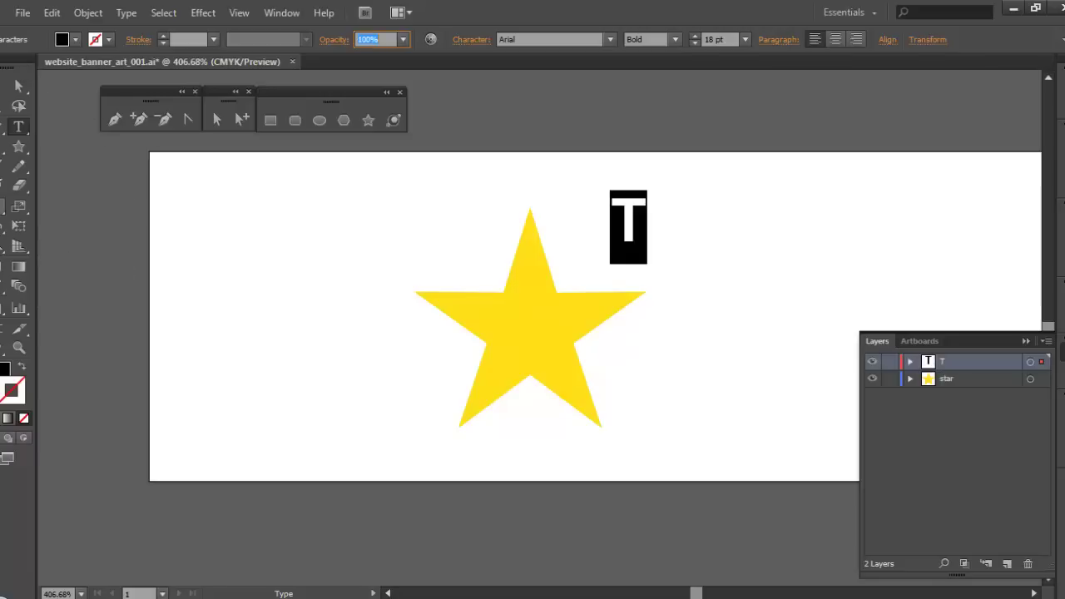
Move the T into the gap beside the star's top point and duplicate it into the other four gaps around the star.
left_click(19, 86)
left_click(626, 226)
left_click_drag(631, 226, 598, 244)
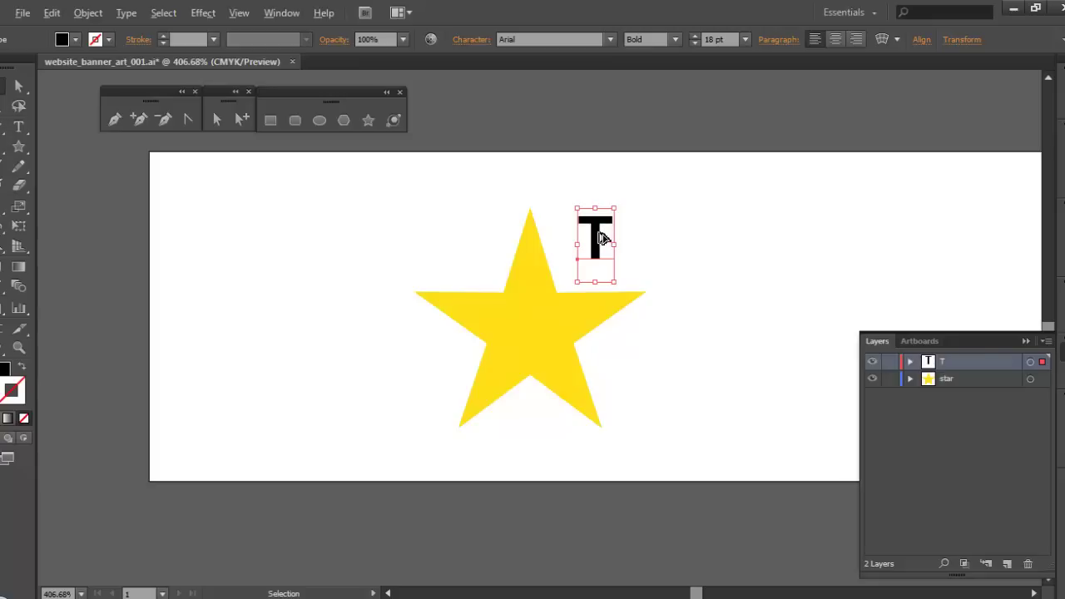
left_click_drag(601, 238, 476, 234)
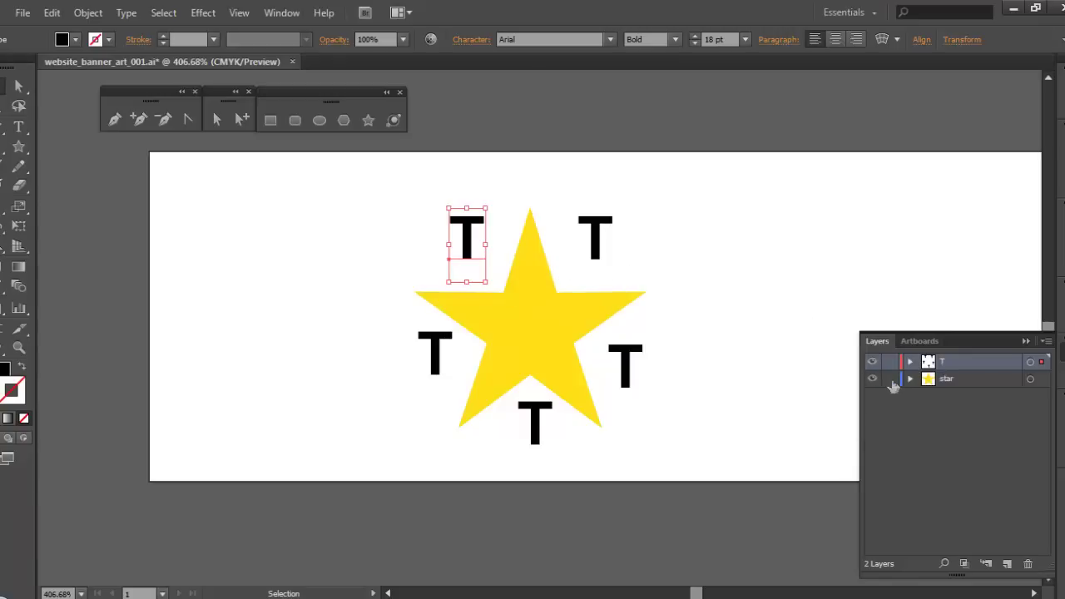
Lock the star layer and expand the T layer to list its letters.
left_click(951, 381)
left_click(889, 380)
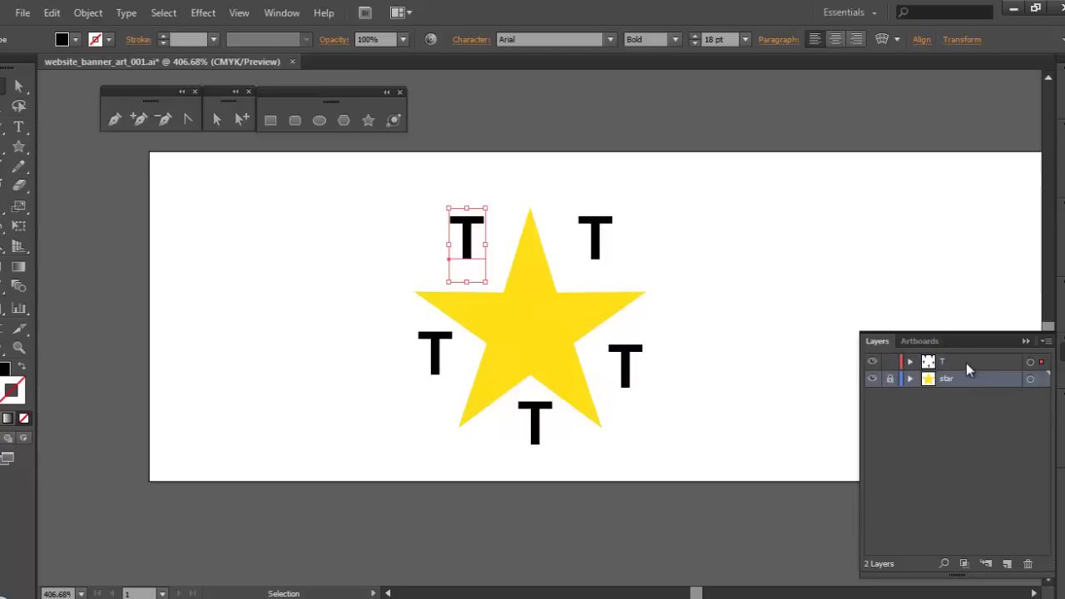
left_click(970, 365)
left_click(911, 363)
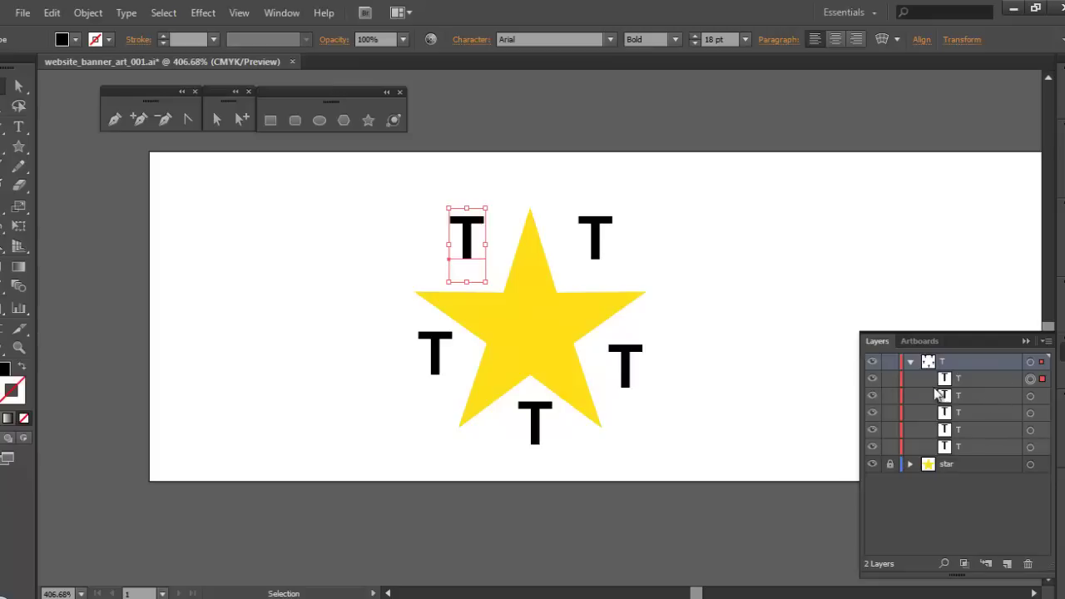
Create a new layer at the top of the stack and move the T at the star's upper right onto it.
left_click(598, 241)
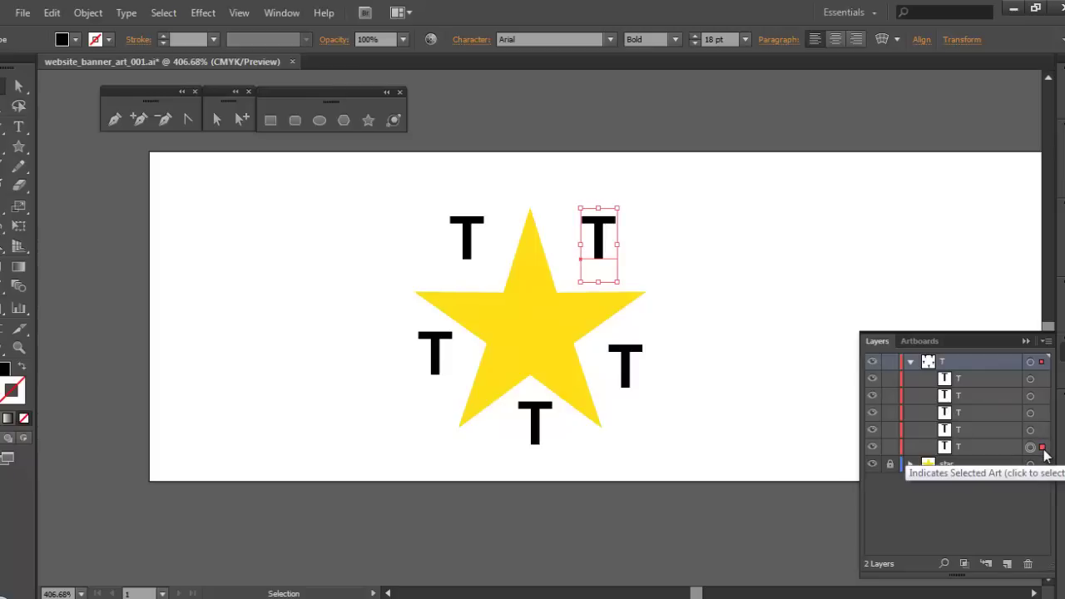
left_click(1007, 564)
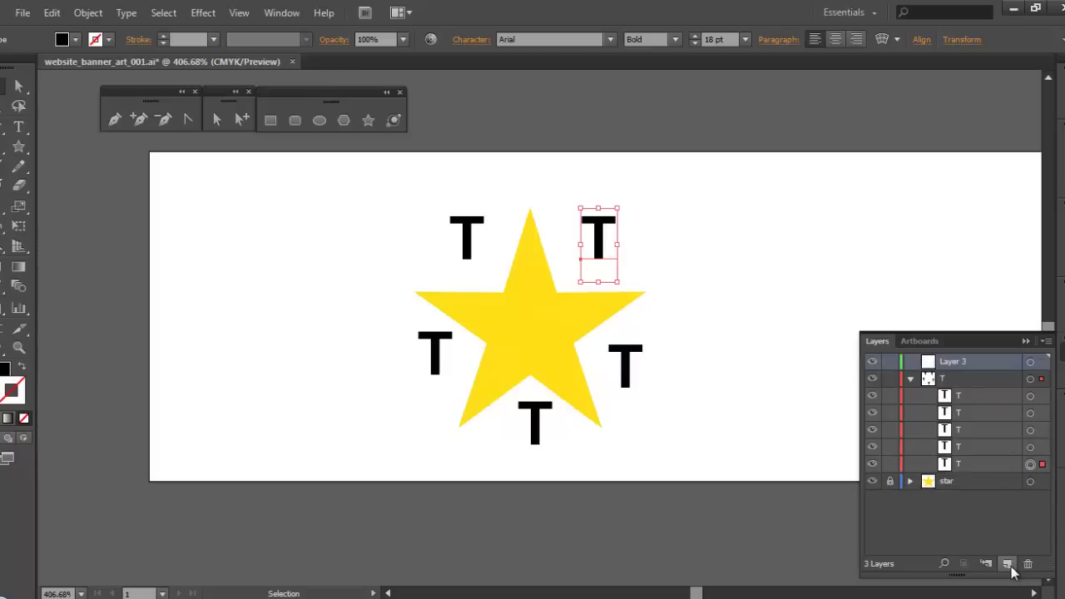
left_click_drag(968, 464, 970, 362)
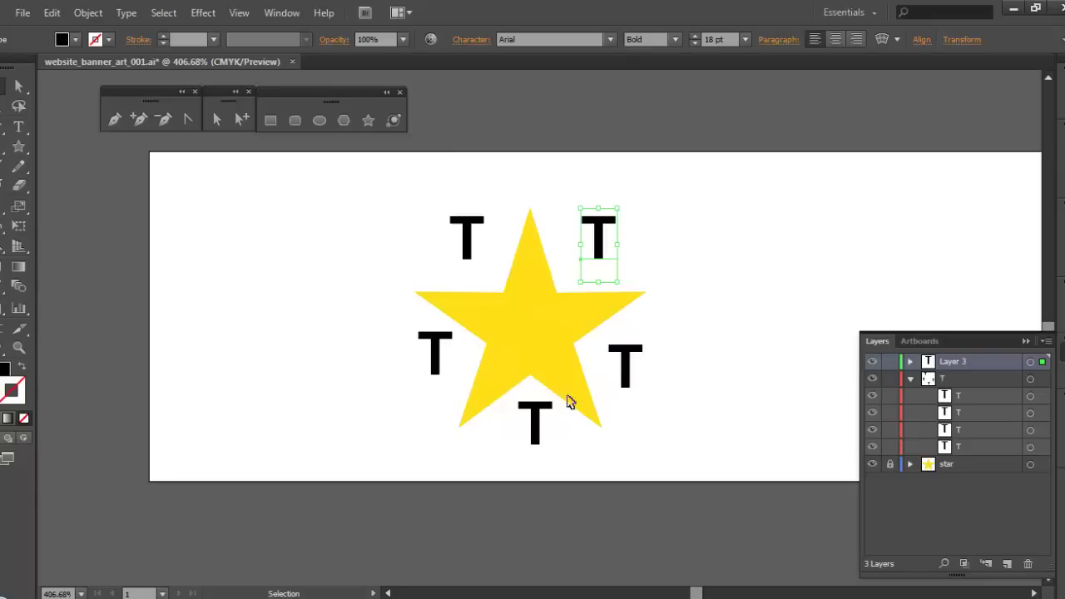
Replace the T at the star's upper right with a capital E.
key("t")
double_click(600, 237)
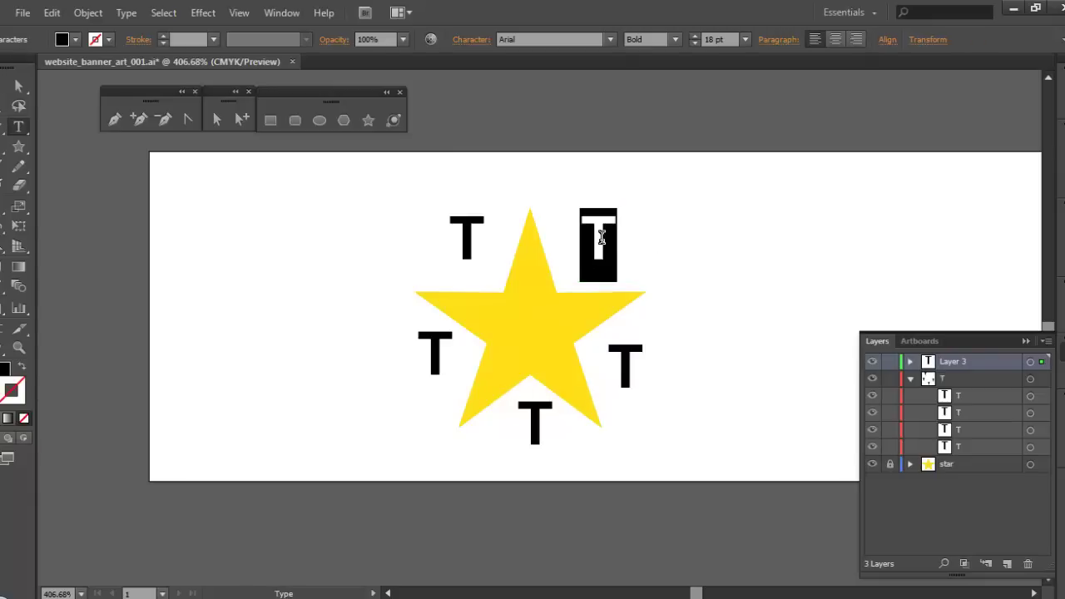
type("e")
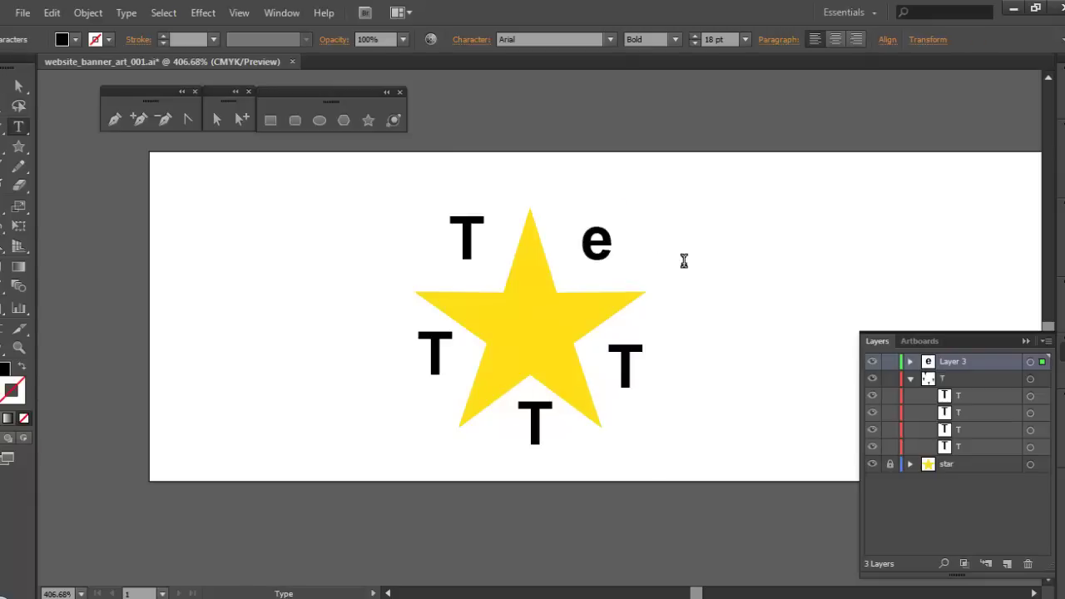
key("BackSpace")
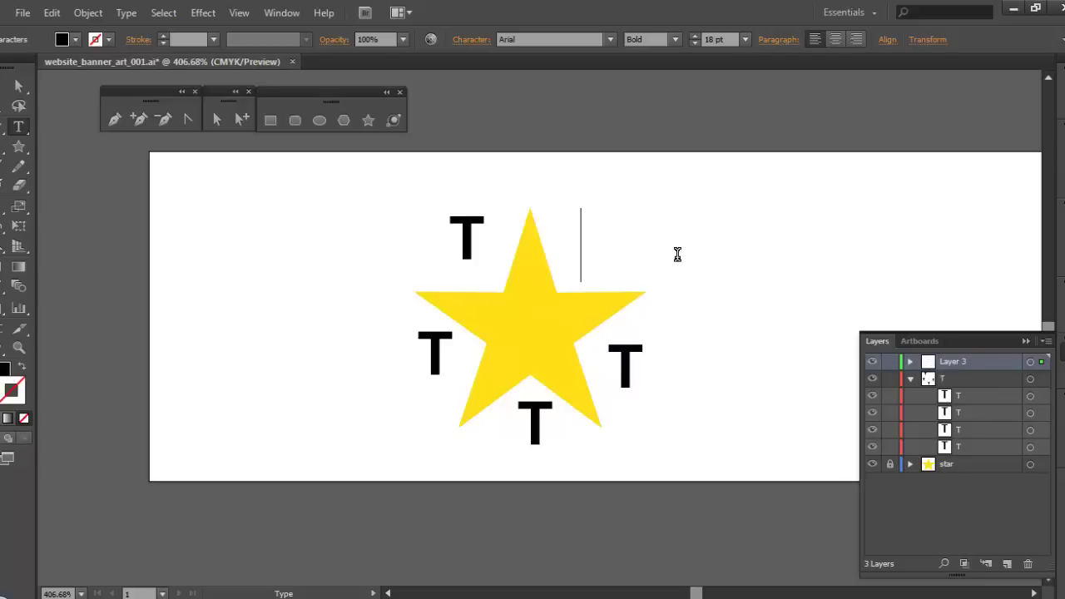
type("E")
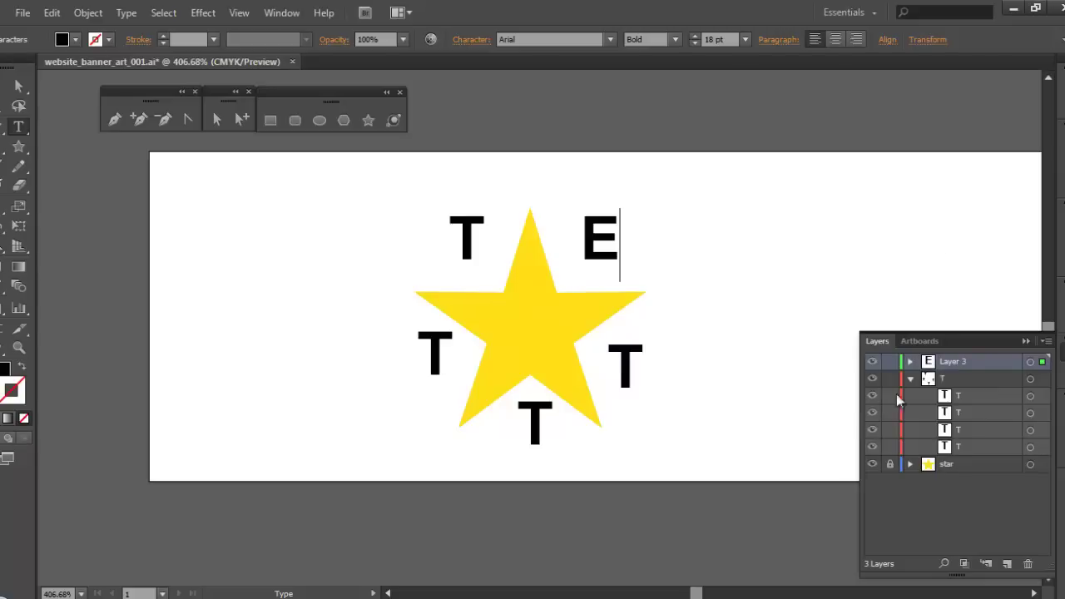
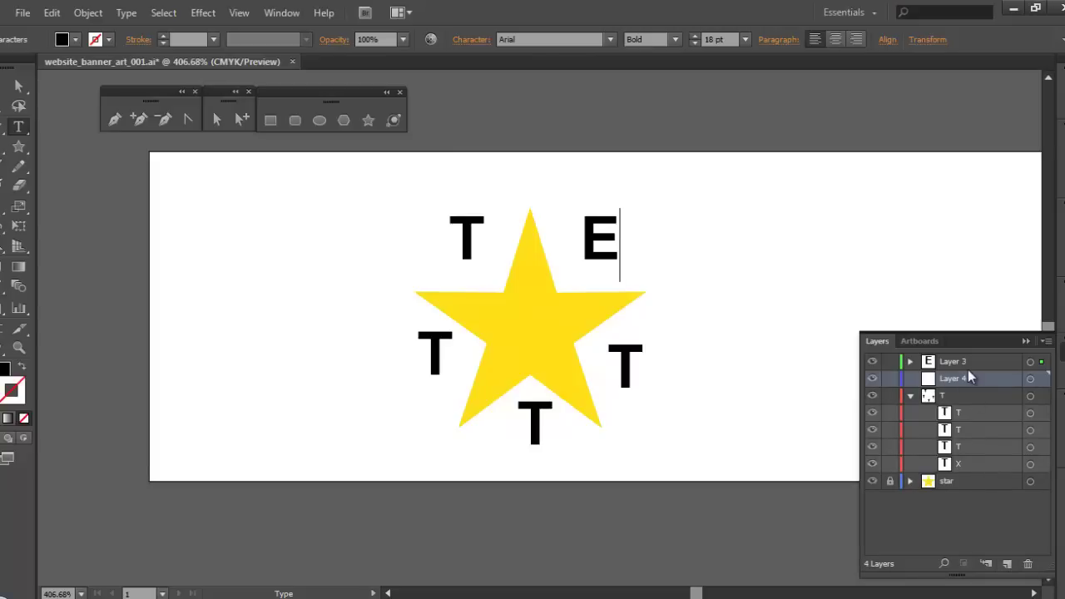
Place the T at the star's lower right on the empty layer, raised to the top of the stack, and change it to X.
left_click_drag(977, 376, 981, 361)
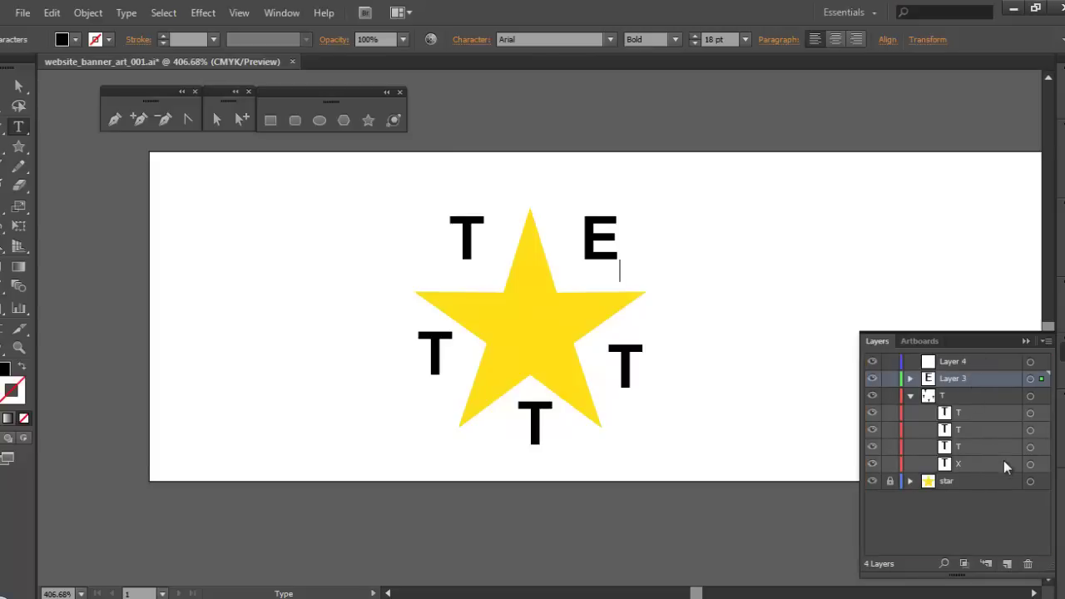
left_click_drag(972, 463, 975, 368)
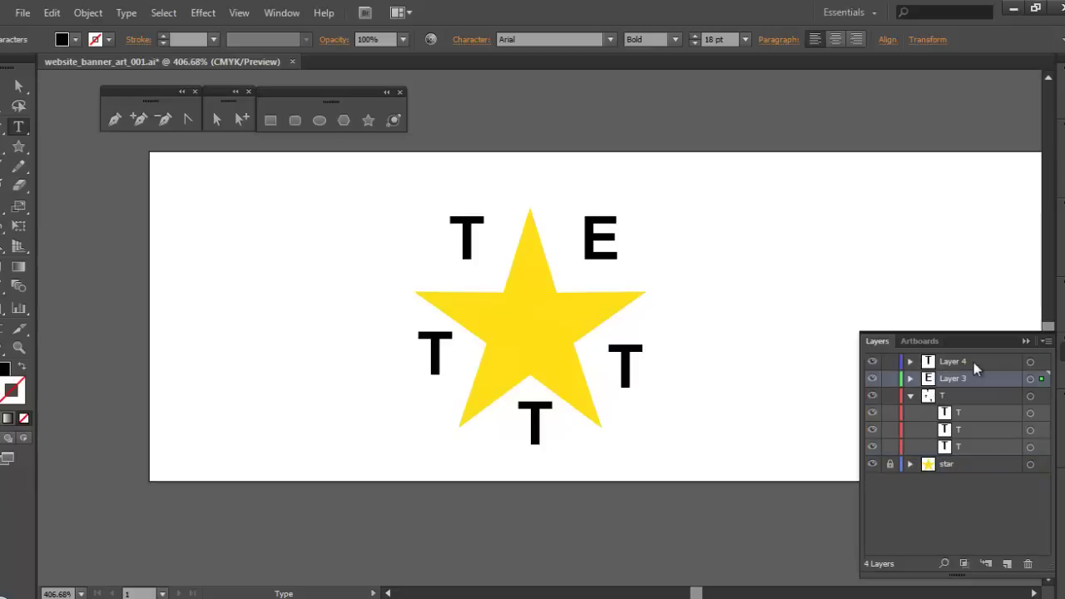
left_click(931, 364)
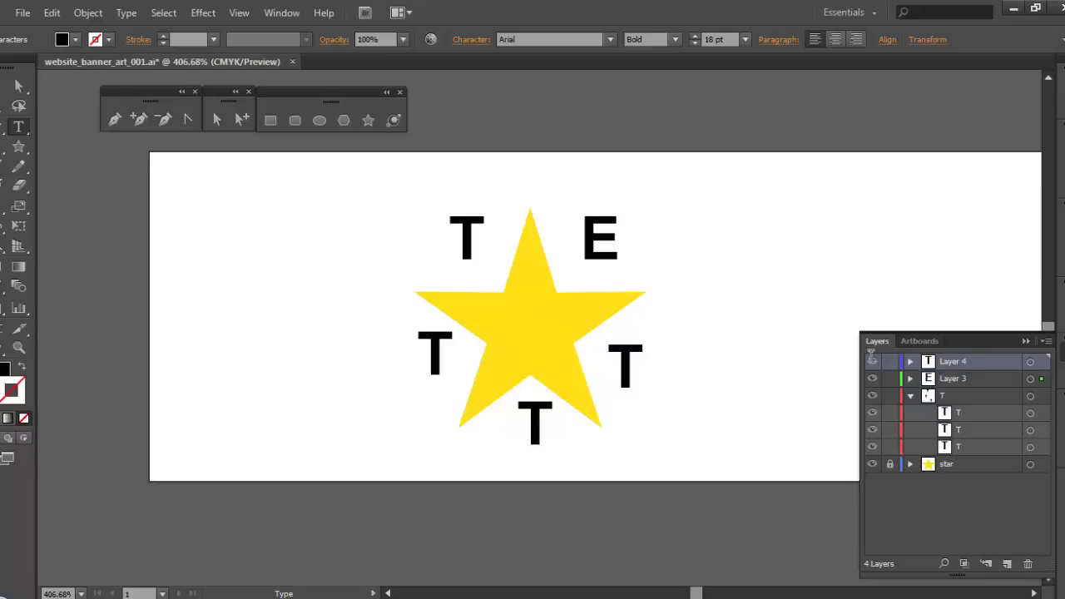
double_click(628, 365)
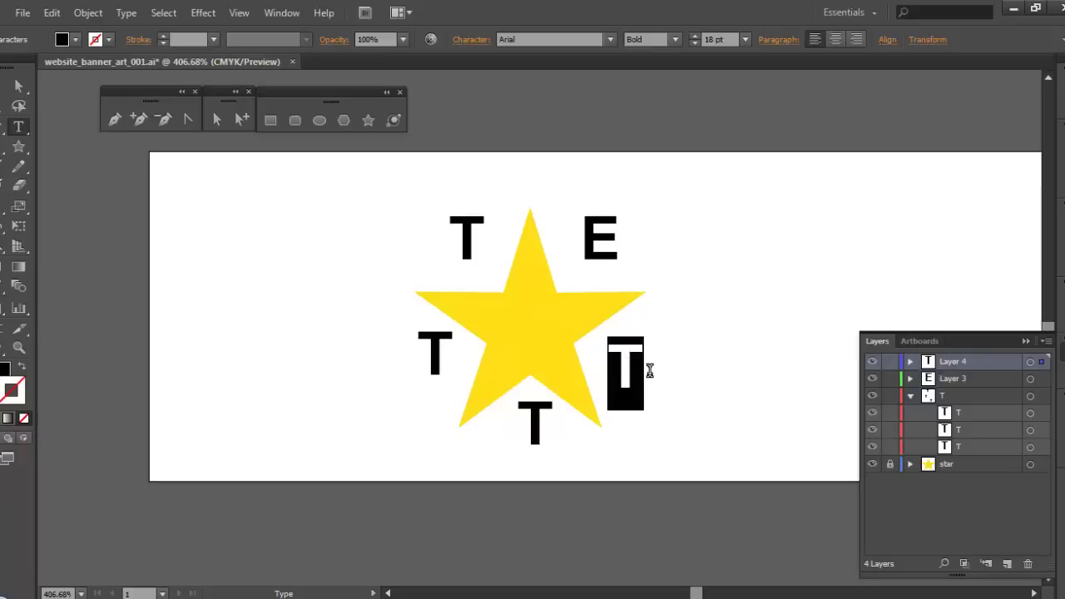
type("X")
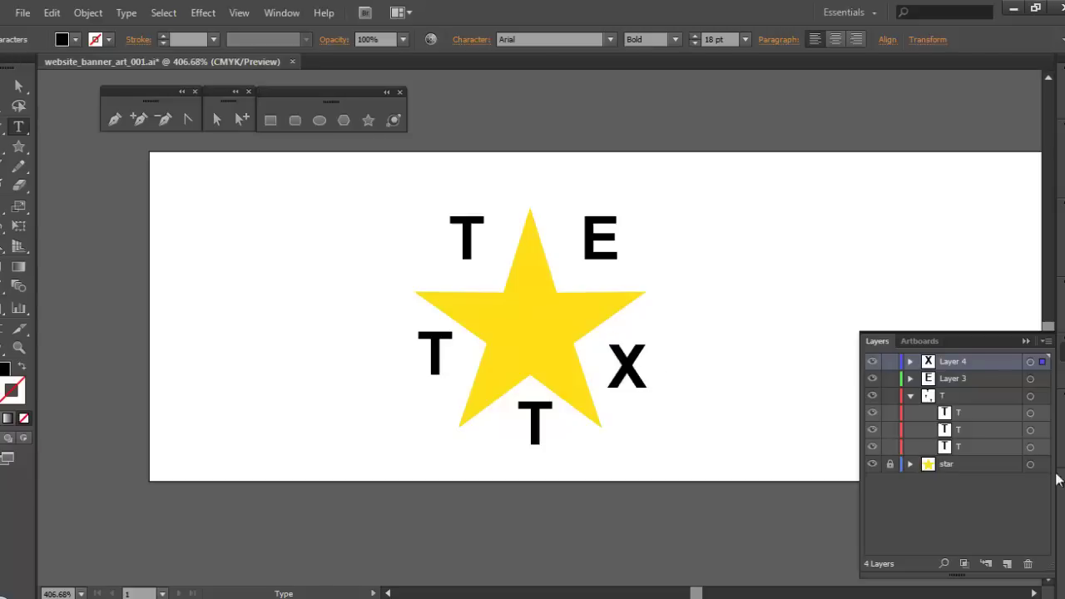
Rename the lowest T object in the T layer as A and move it onto a new layer directly above the T layer.
left_click(963, 447)
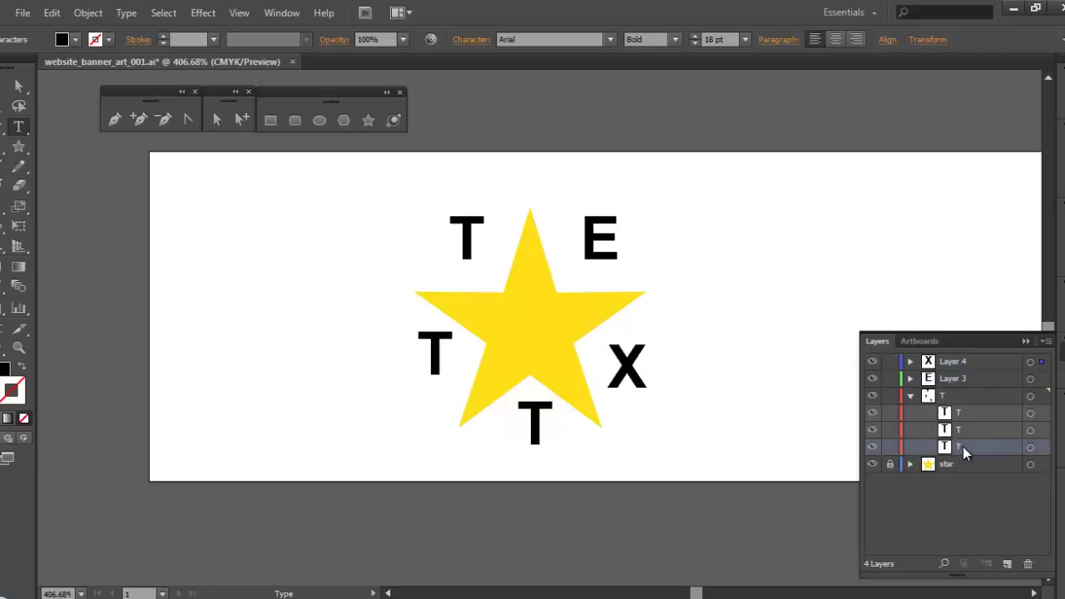
double_click(968, 447)
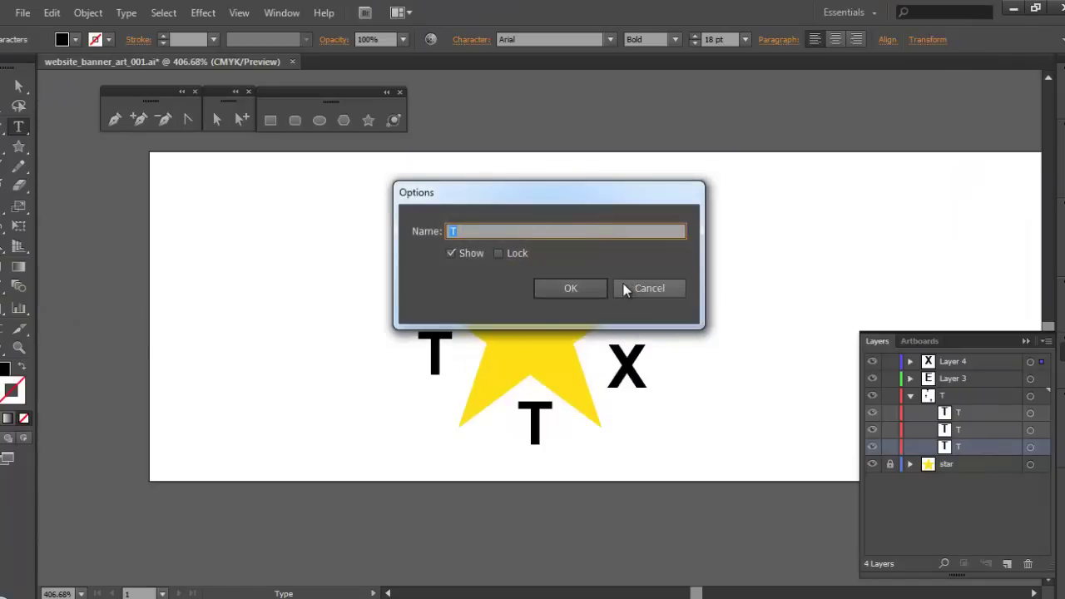
left_click(572, 292)
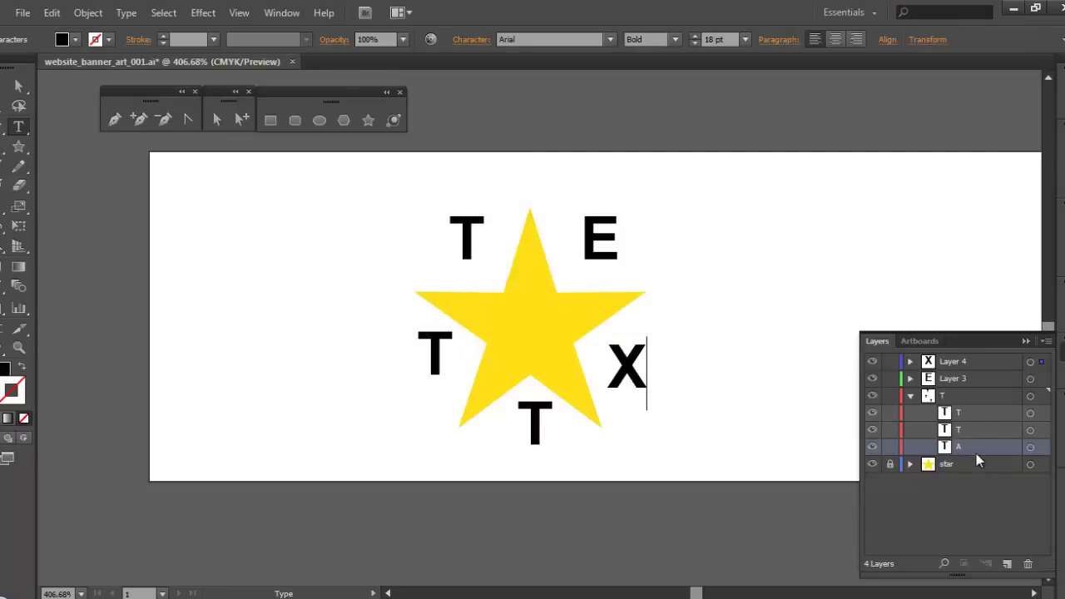
mouse_move(977, 449)
left_mouse_down()
mouse_move(986, 358)
mouse_move(991, 450)
left_mouse_up()
left_click(1007, 564)
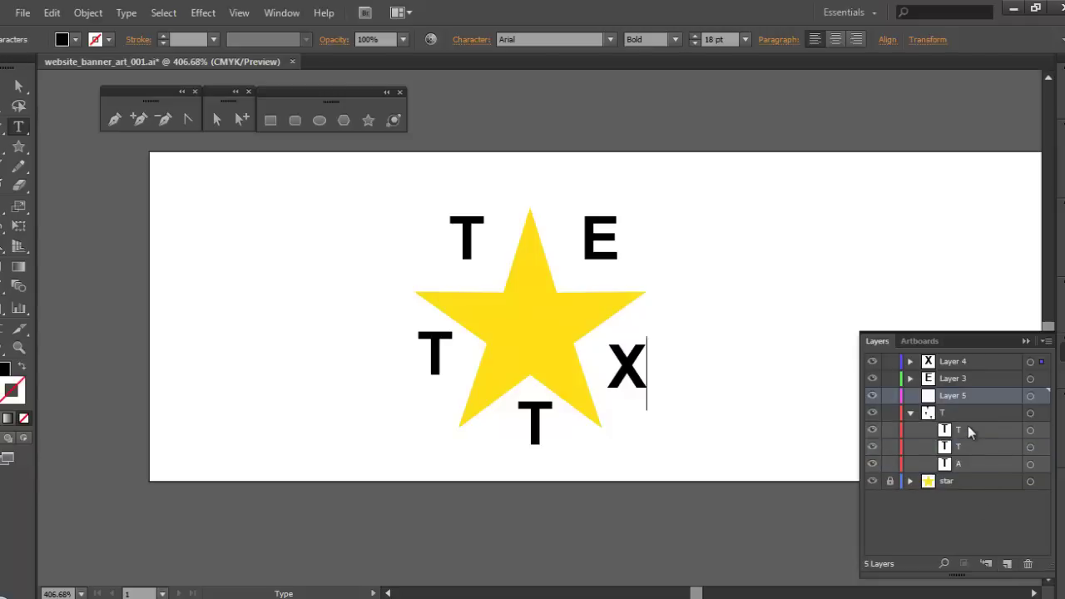
left_click_drag(985, 464, 977, 400)
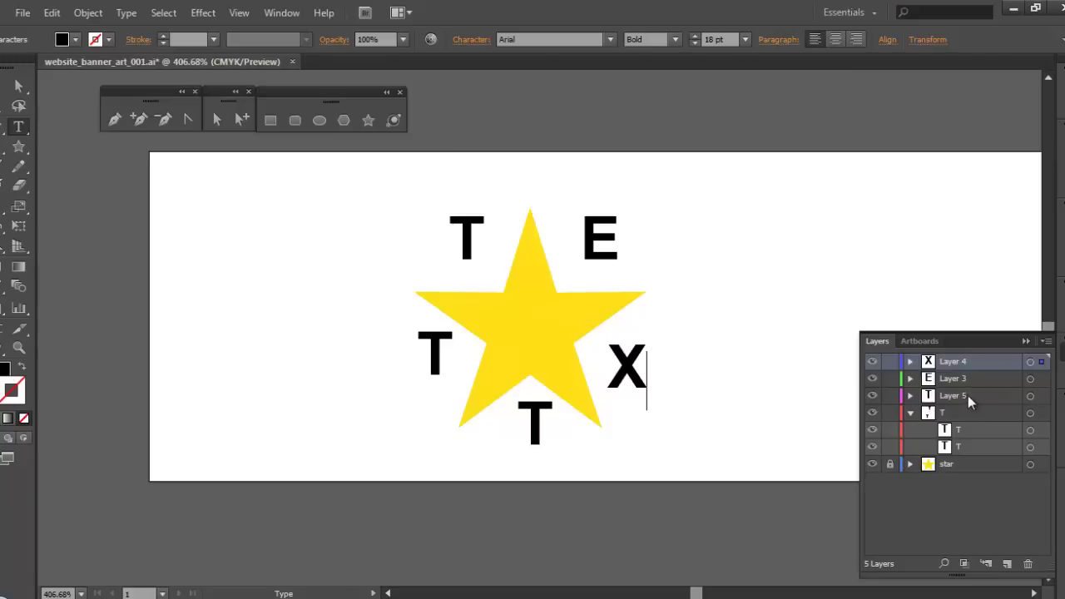
Rename Layer 5 as X, Layer 3 as E and Layer 4 as X.
double_click(966, 393)
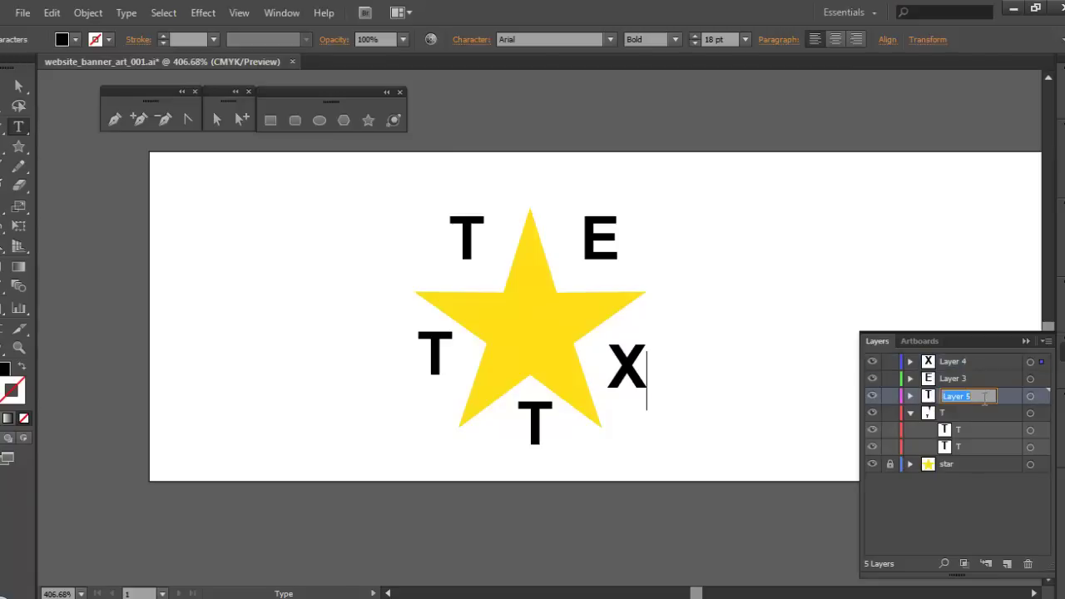
type("X")
left_click(985, 407)
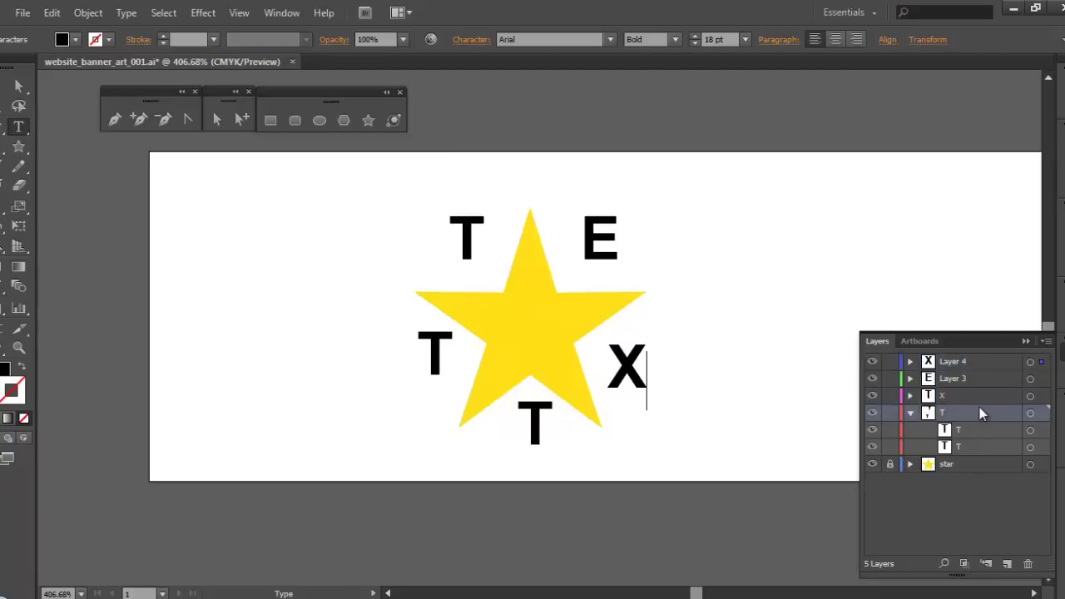
double_click(967, 376)
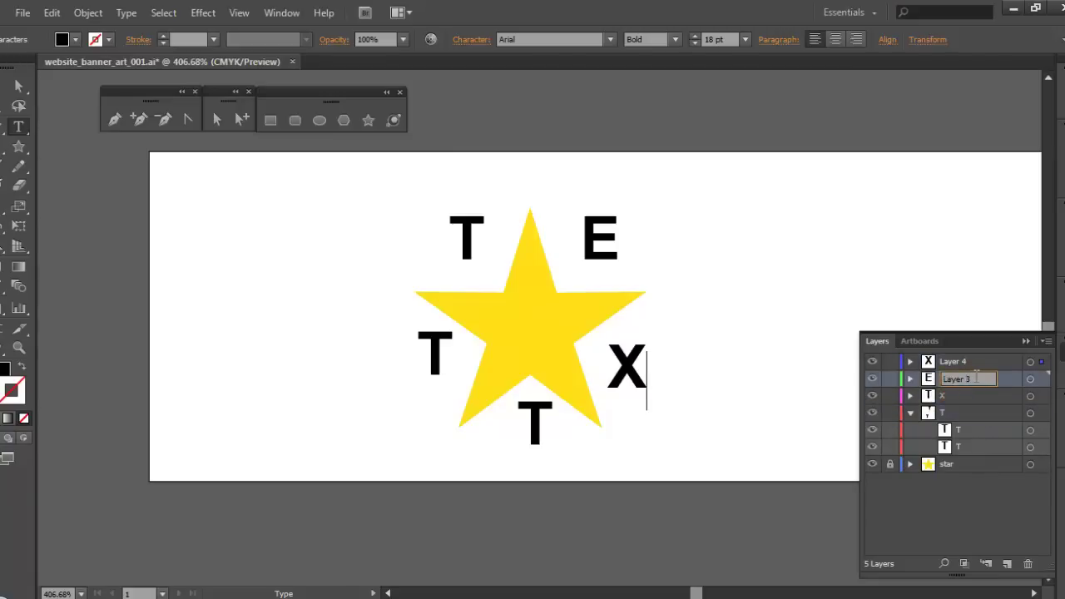
type("E")
double_click(955, 362)
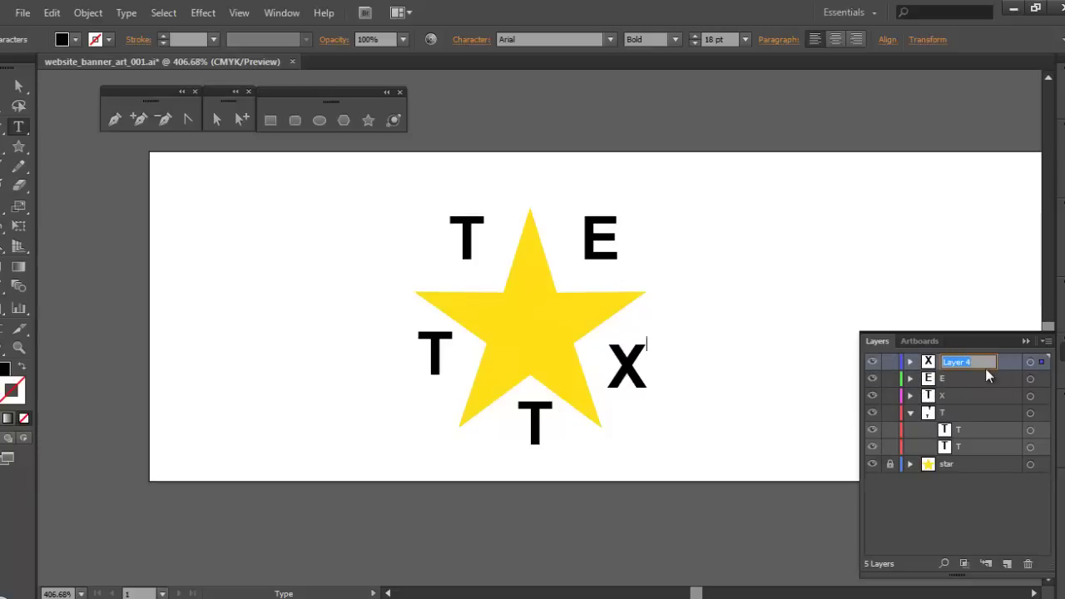
type("X")
double_click(954, 395)
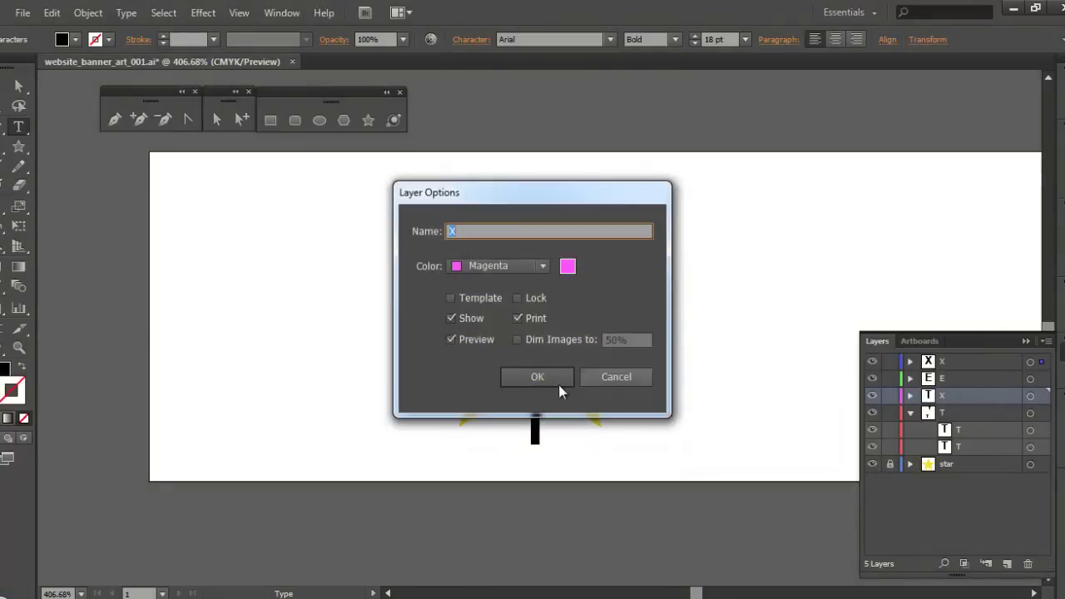
left_click(616, 376)
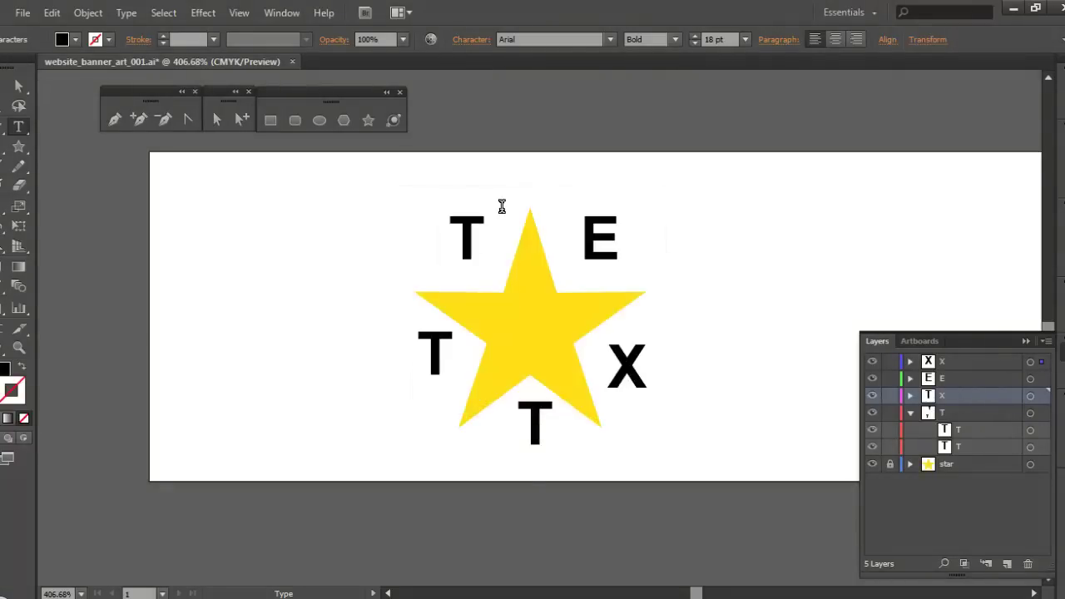
Change the T below the star to A and the T at the star's lower left to S.
double_click(539, 418)
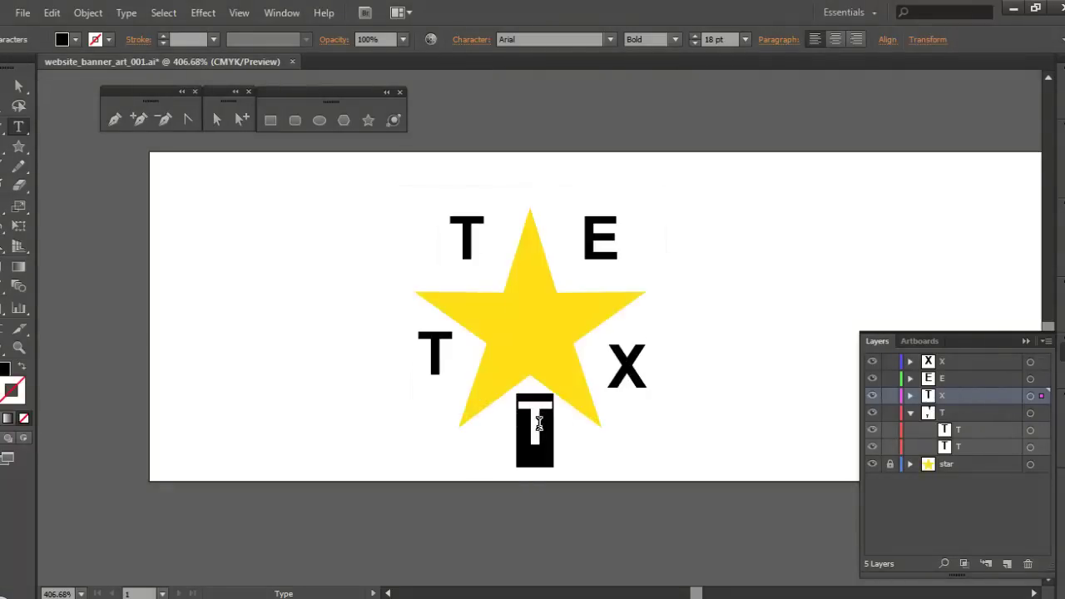
type("A")
double_click(435, 364)
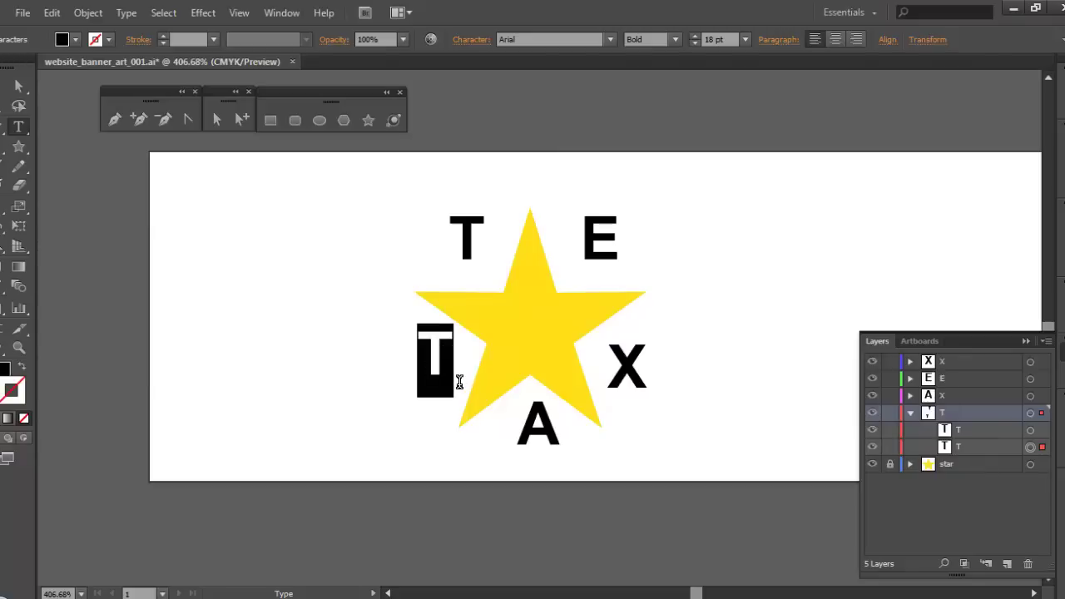
type("S")
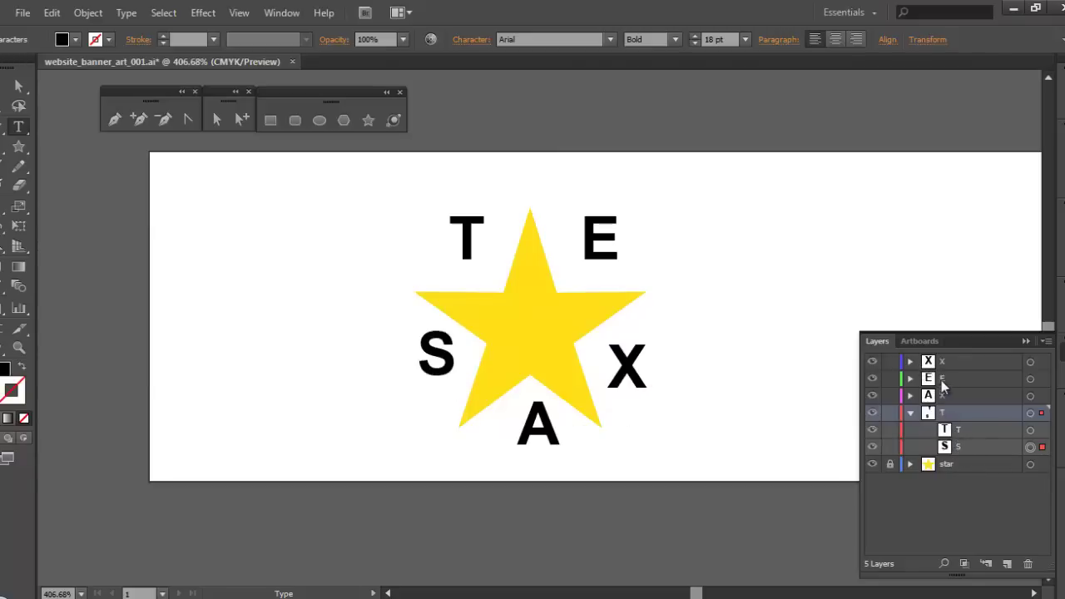
Reorder the letter layers from the top as A, X, E, T, and move the S onto a new layer above them.
left_click_drag(944, 380, 949, 402)
left_click_drag(947, 356, 950, 385)
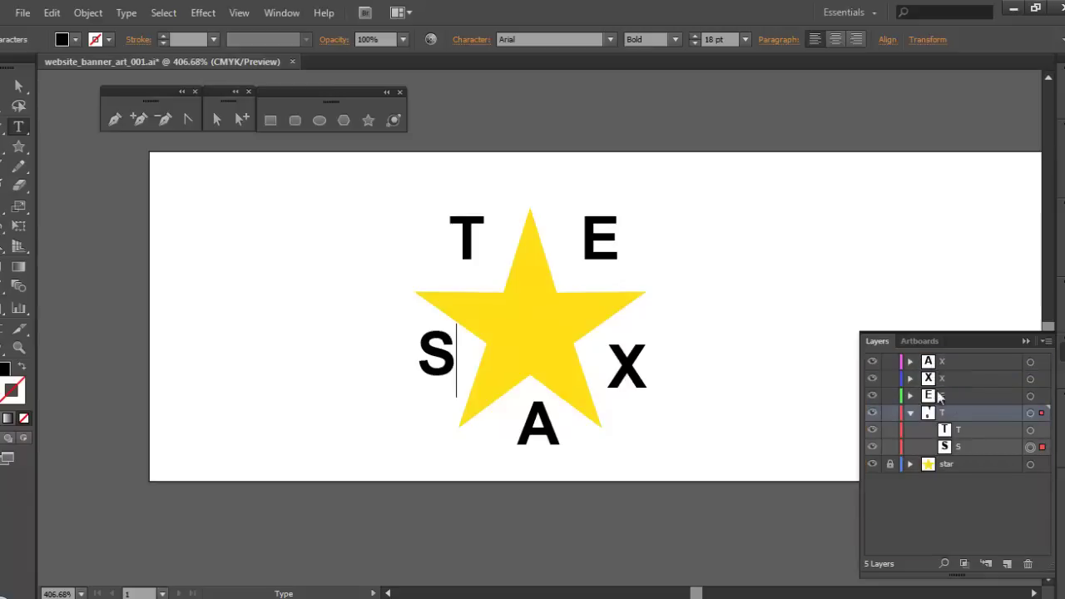
left_click(951, 363)
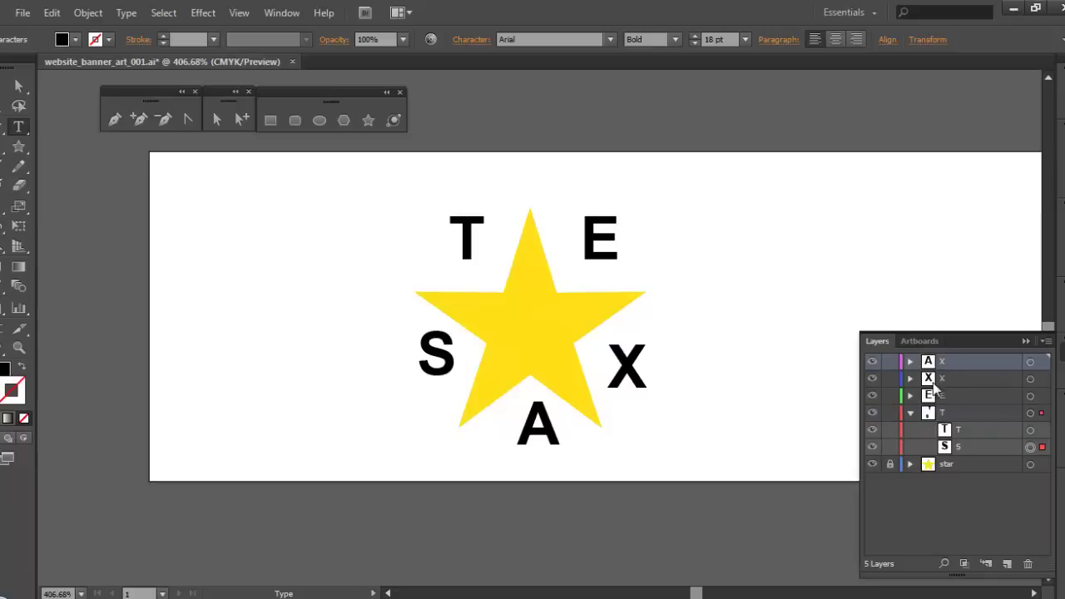
left_click(1007, 564)
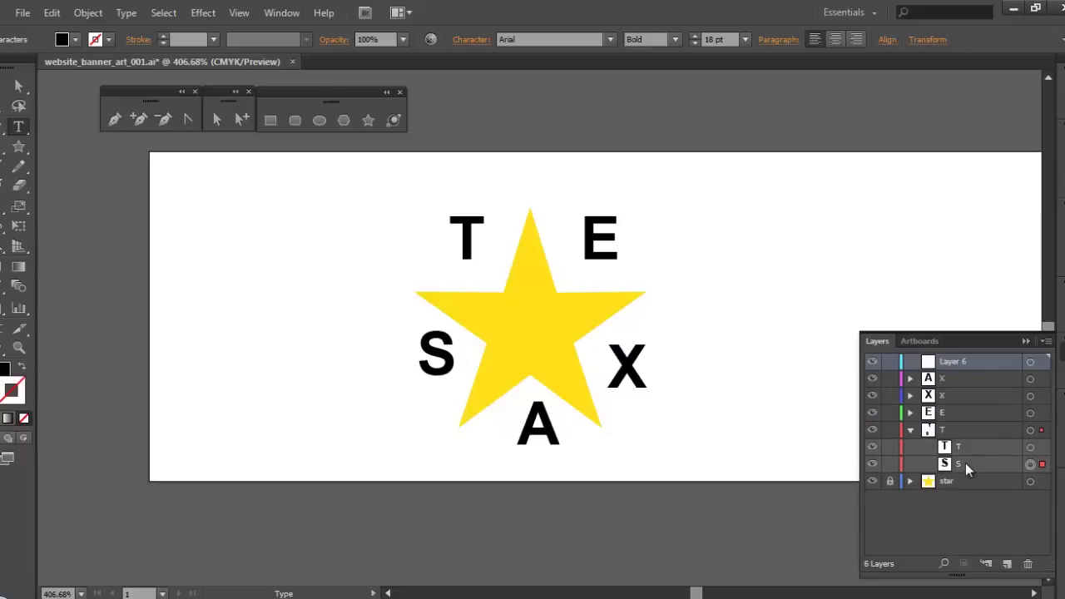
left_click_drag(969, 464, 953, 367)
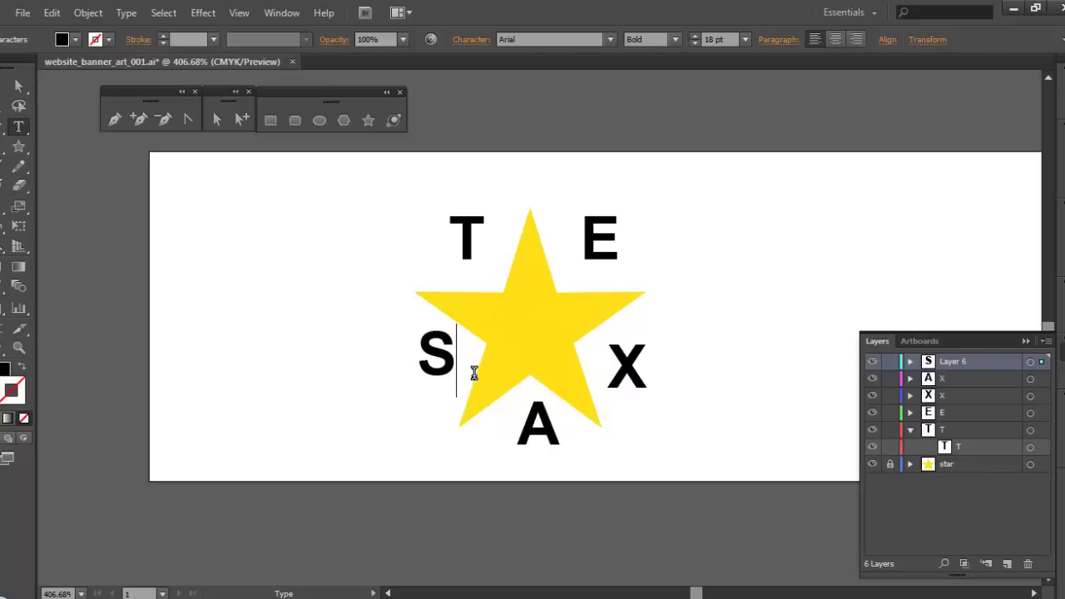
Switch to the browser and examine how the letters are angled around the star in the Texas flag reference images.
key("alt+Tab")
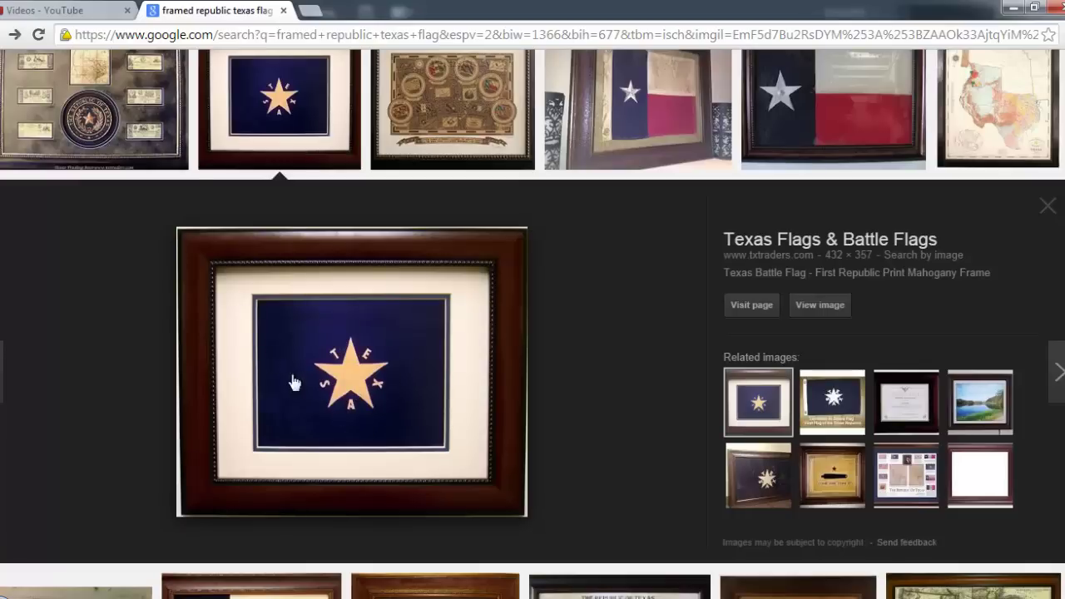
left_click(822, 404)
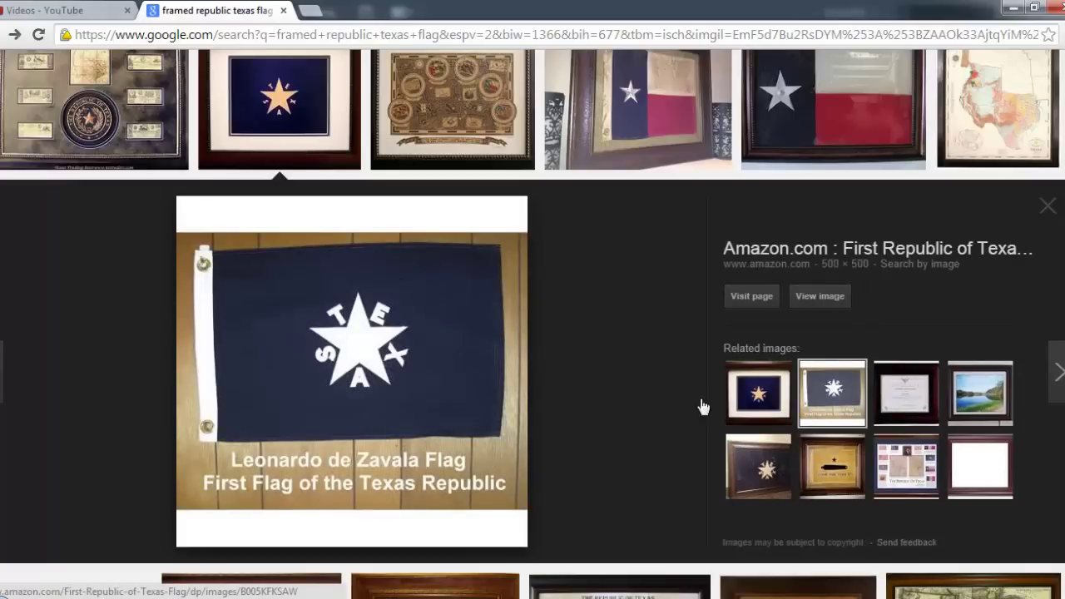
left_click(751, 472)
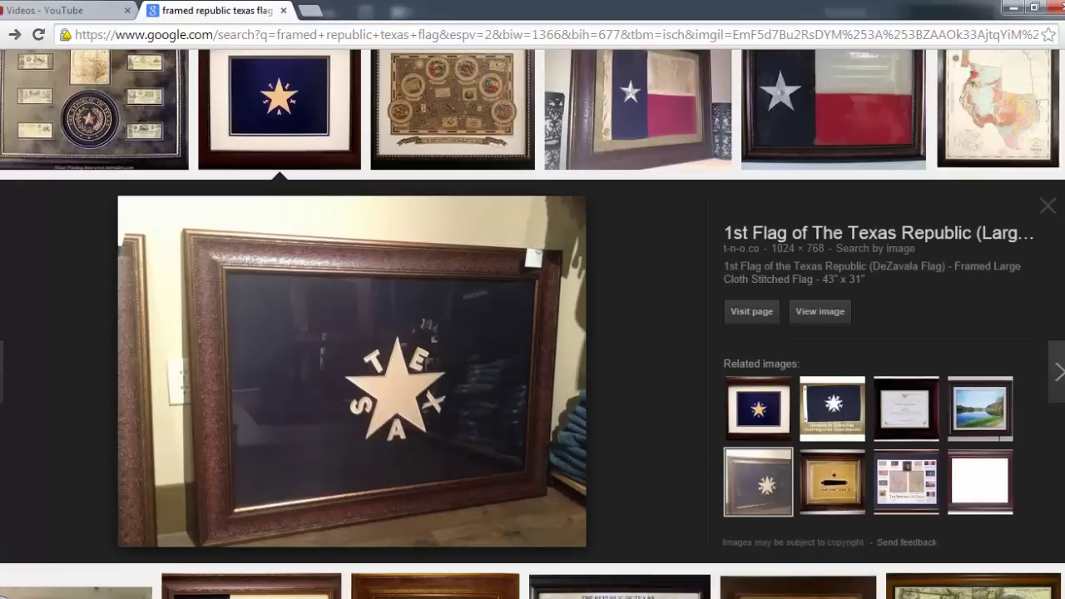
key("alt+Tab")
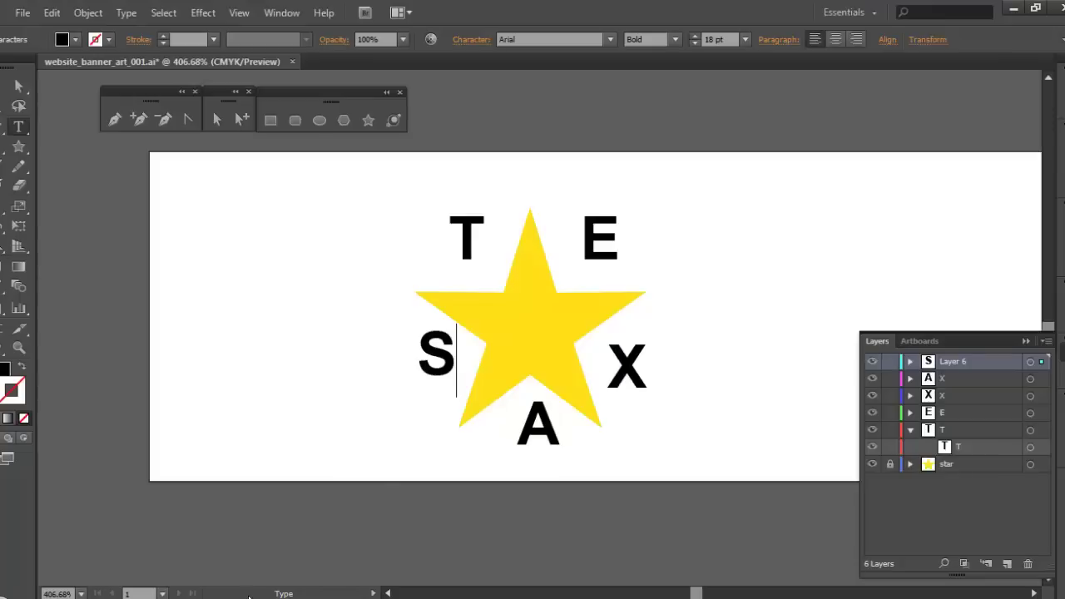
Select all five letters, T, E, X, A and S, around the star together in Illustrator.
left_click(3, 85)
left_click(471, 244)
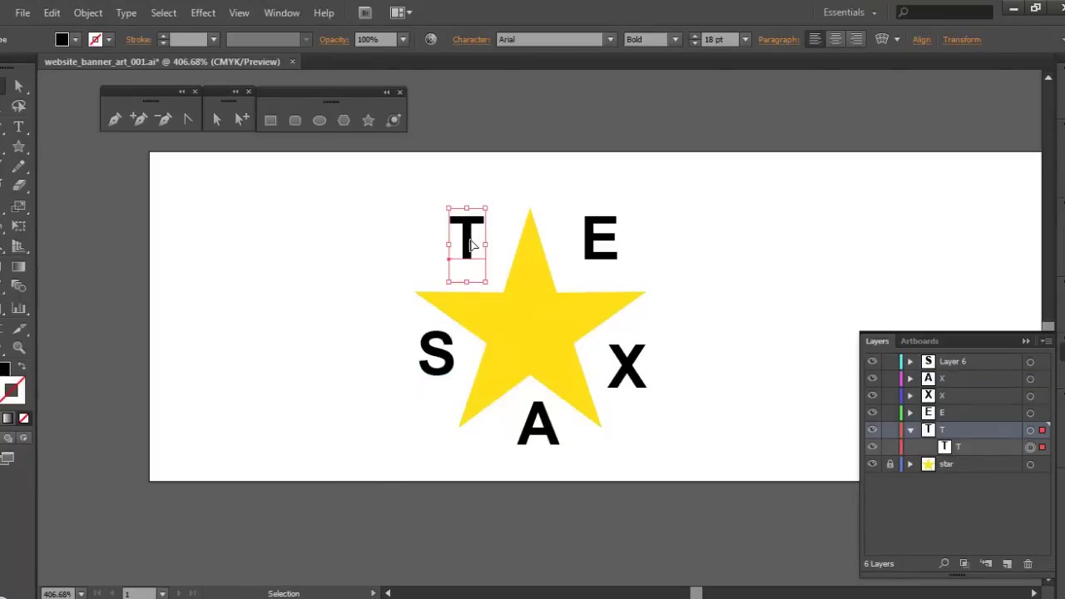
left_click(601, 237, "shift")
left_click(626, 366, "shift")
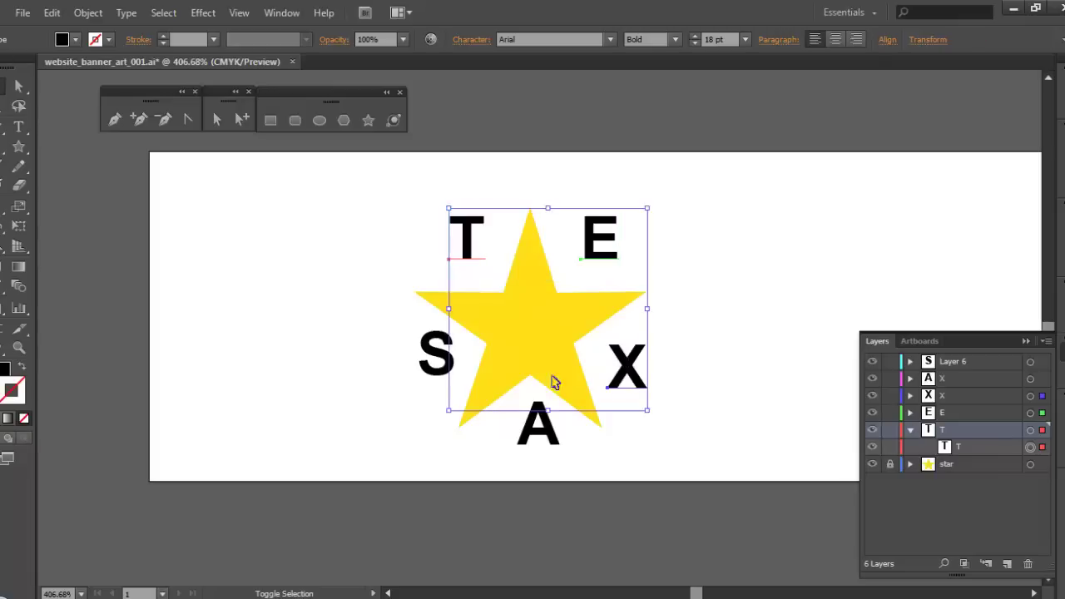
left_click(542, 433, "shift")
left_click(441, 351, "shift")
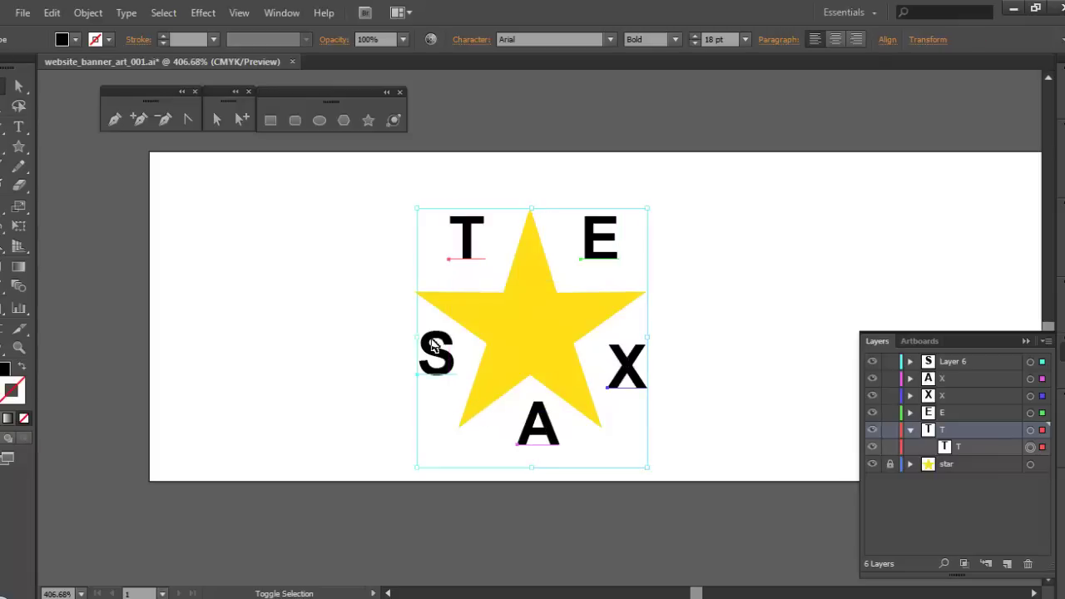
Recolour all five selected letters with the star's yellow fill using the Eyedropper.
left_click(0, 288)
left_click(548, 314)
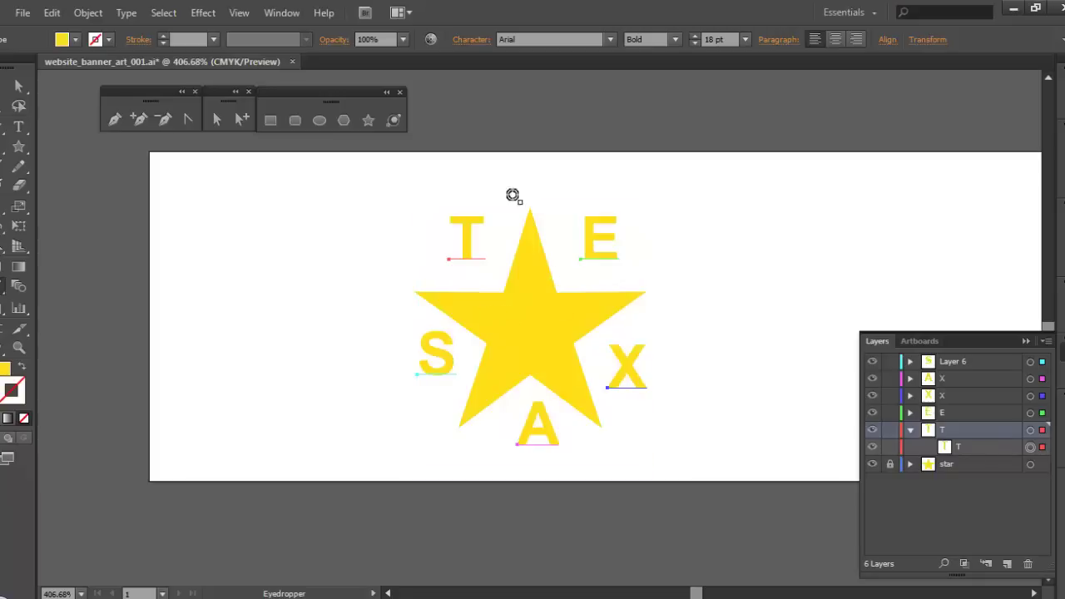
key("v")
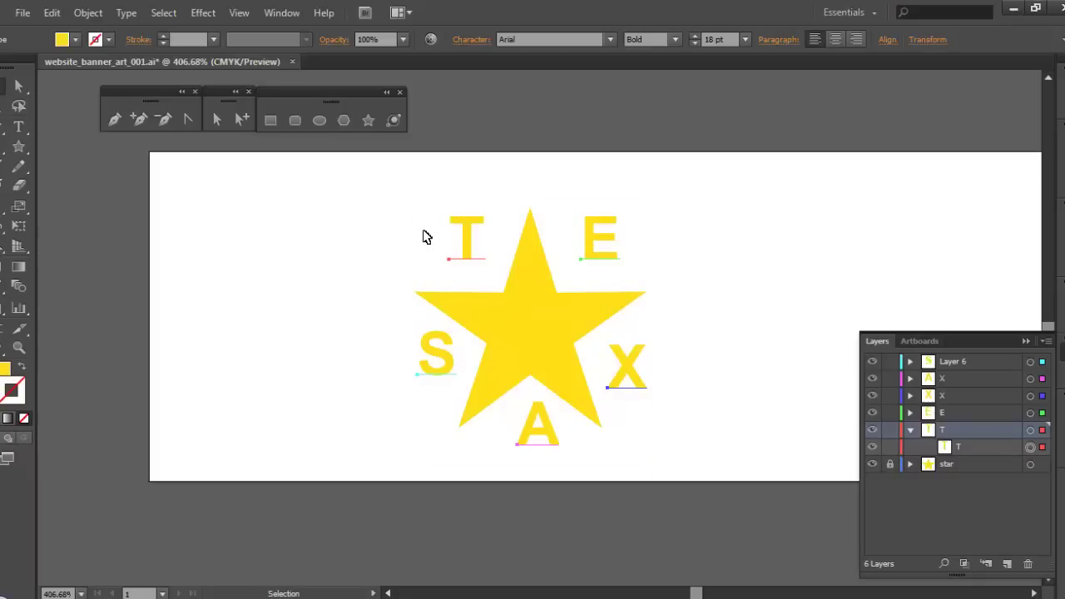
Convert the five yellow letters to outlines and deselect them.
right_click(464, 240)
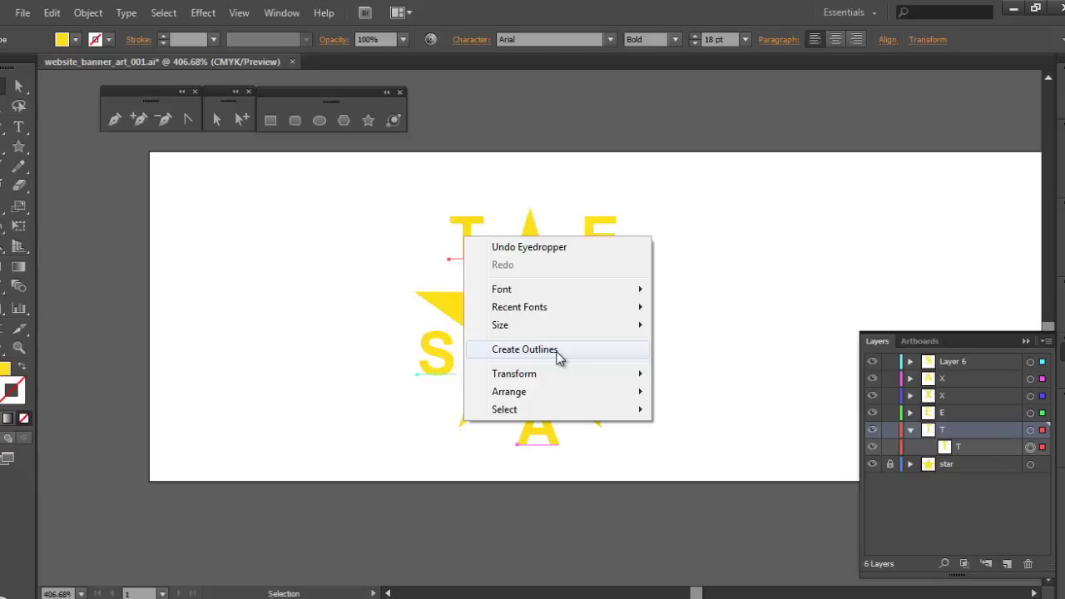
left_click(560, 360)
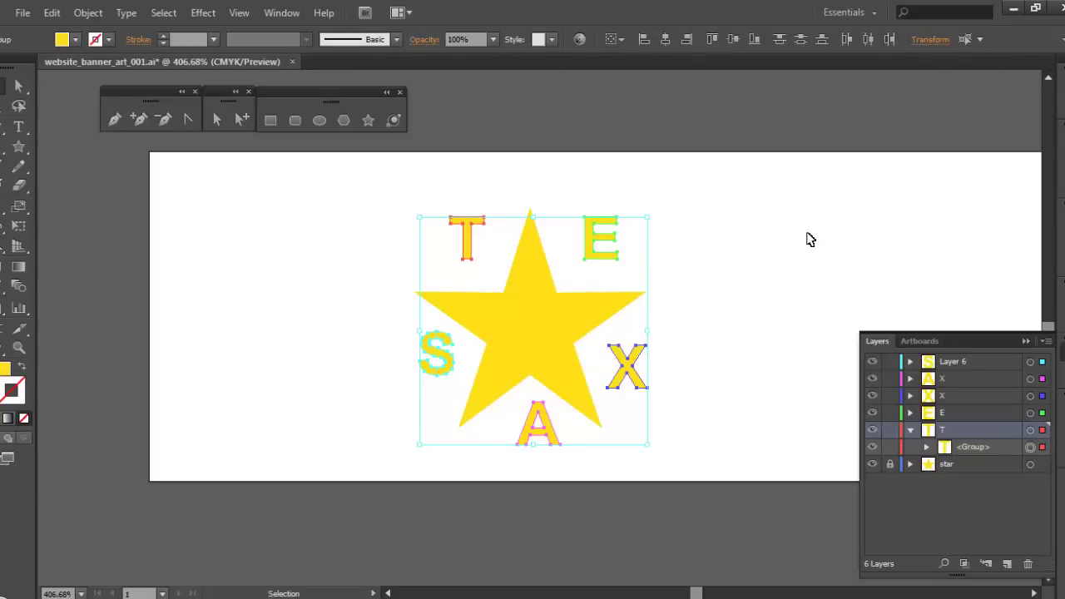
left_click(721, 242)
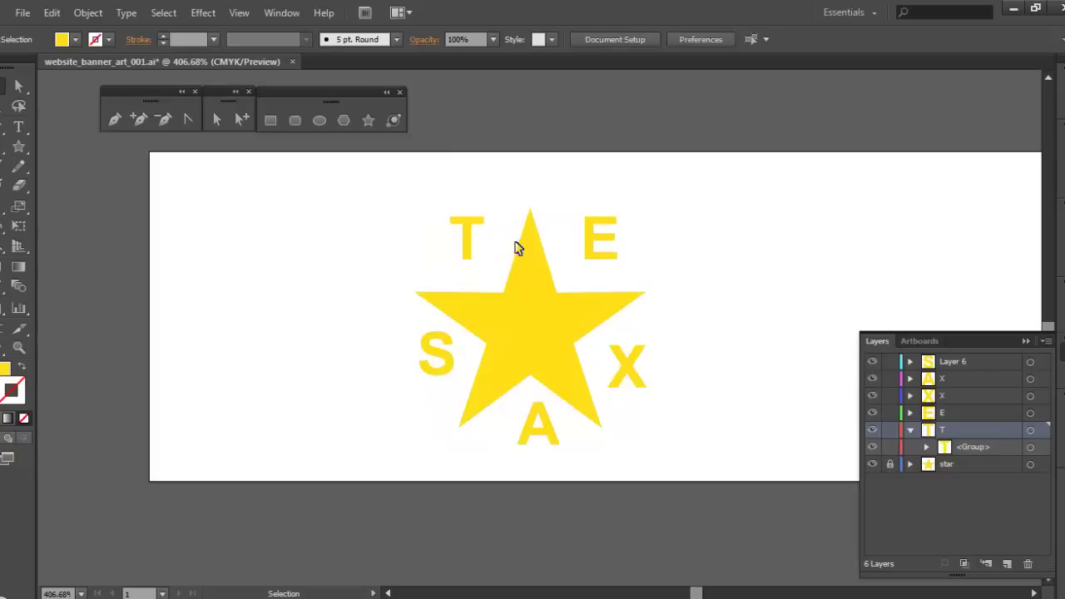
Move the T closer to the star and tilt it counterclockwise so its base faces the star.
left_click_drag(471, 251, 494, 275)
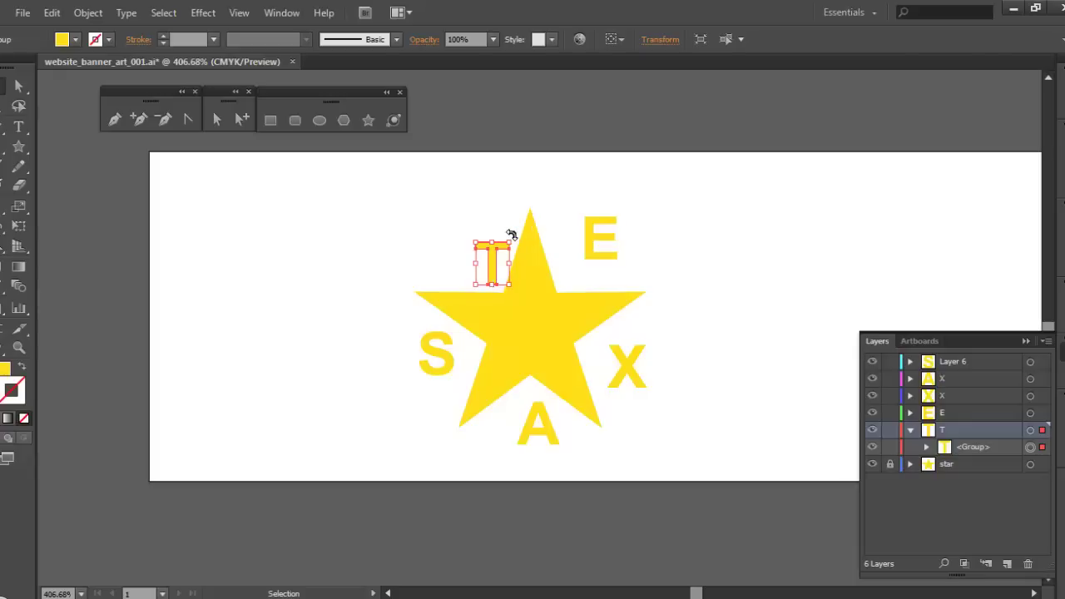
left_click_drag(511, 235, 488, 277)
left_click(663, 245)
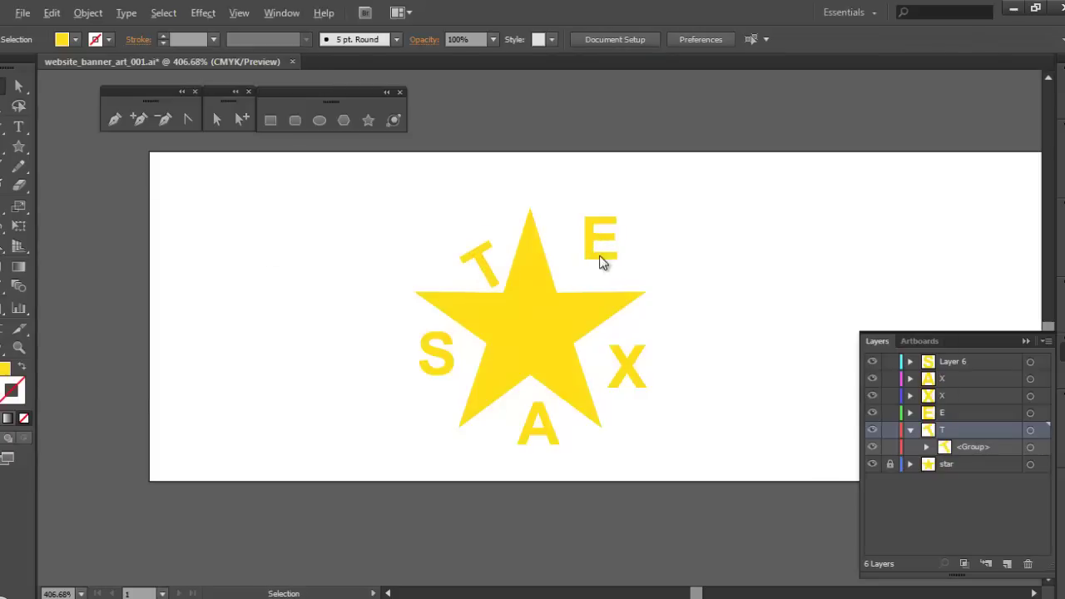
Check the flag reference in the browser, and undo the T's rotation and move and the letters' outline conversion in Illustrator.
key("alt+Tab")
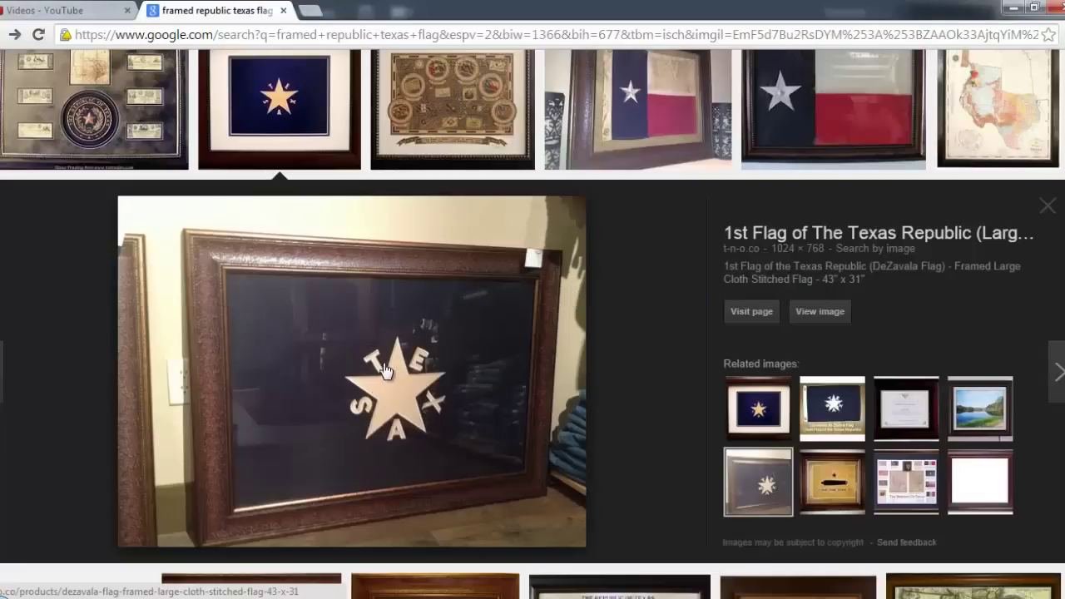
key("alt+Tab")
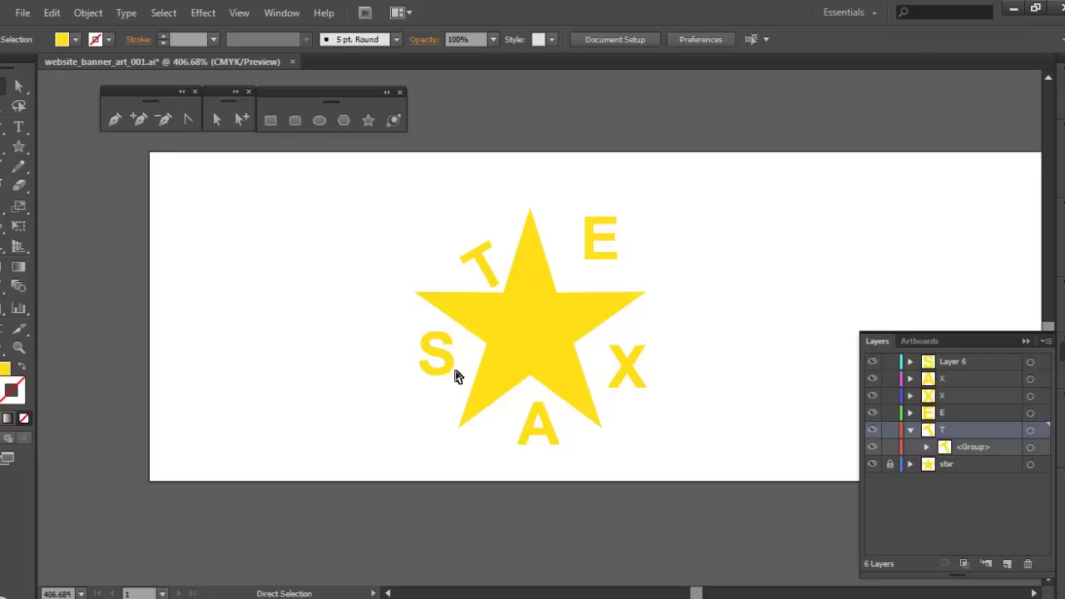
key("ctrl+z")
key("ctrl+z")
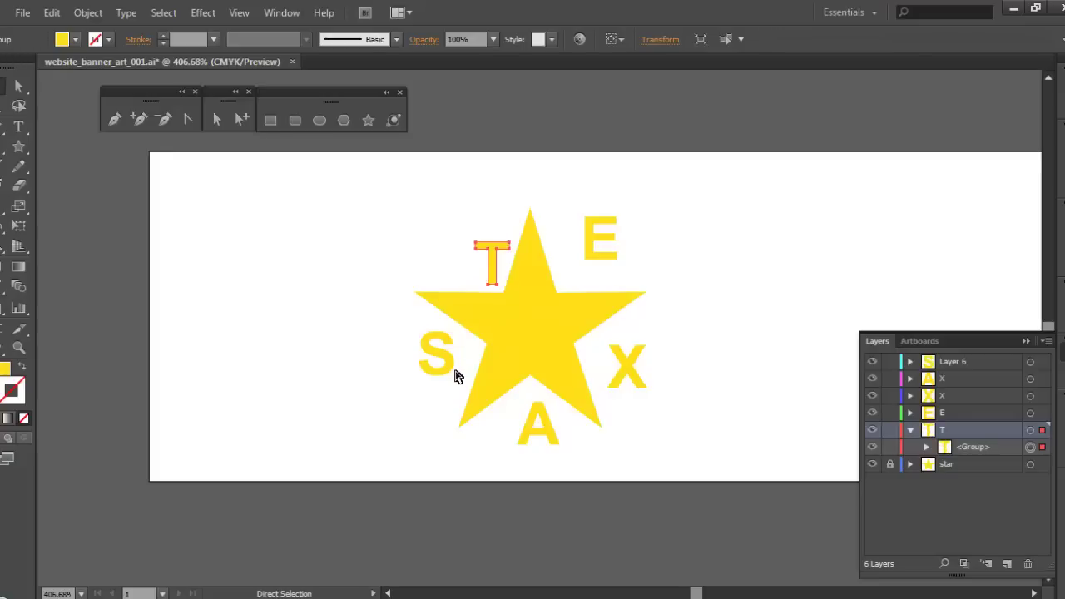
key("ctrl+z")
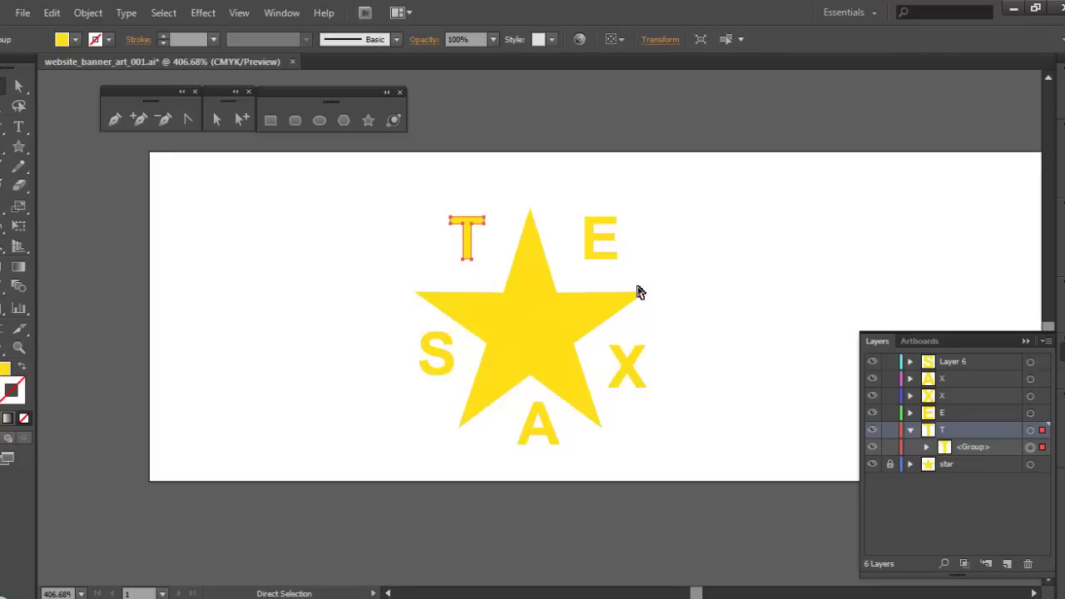
key("ctrl+z")
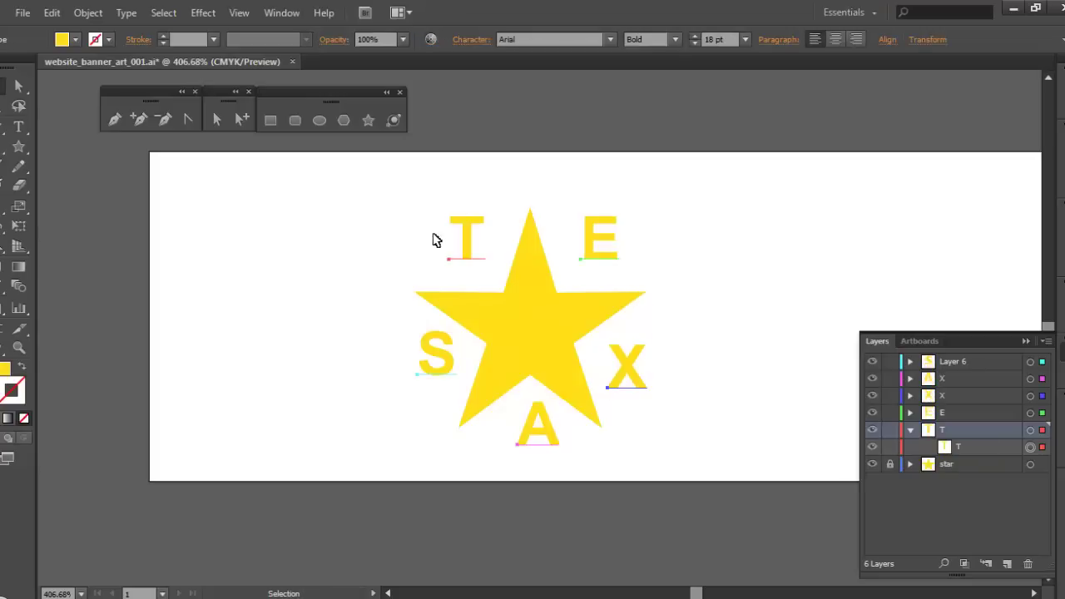
Try font sizes of 24 pt and 22 pt on the five selected letters, and settle on 20 pt.
left_click(746, 40)
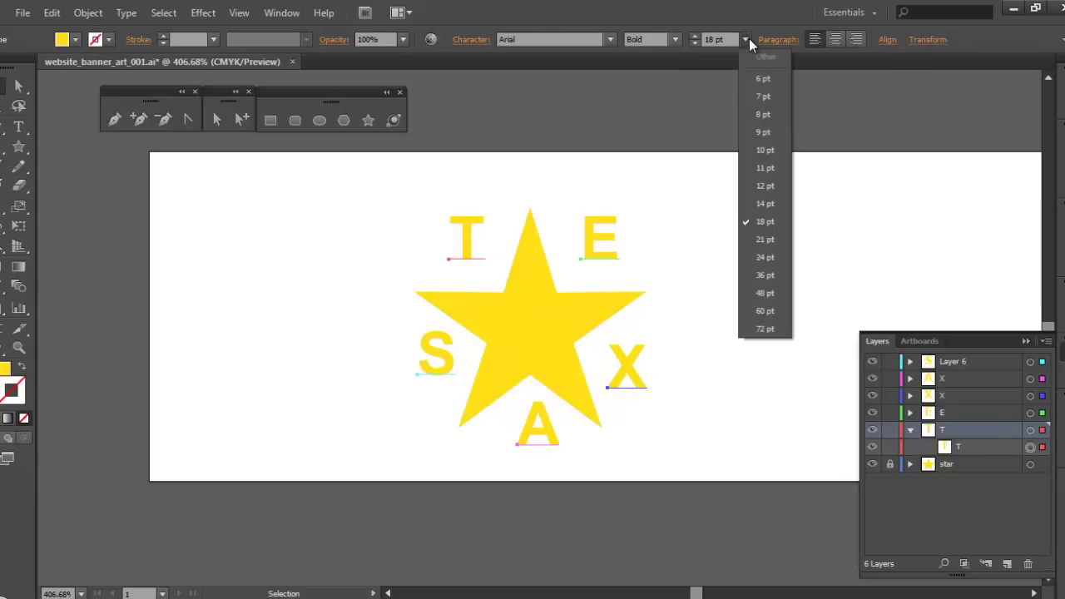
left_click(774, 257)
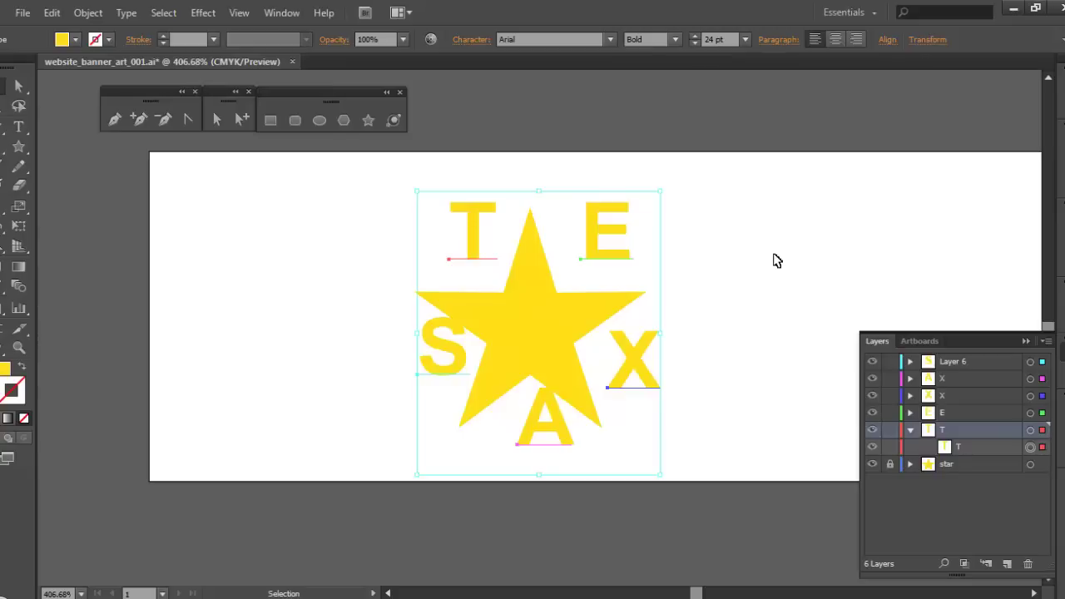
left_click(722, 39)
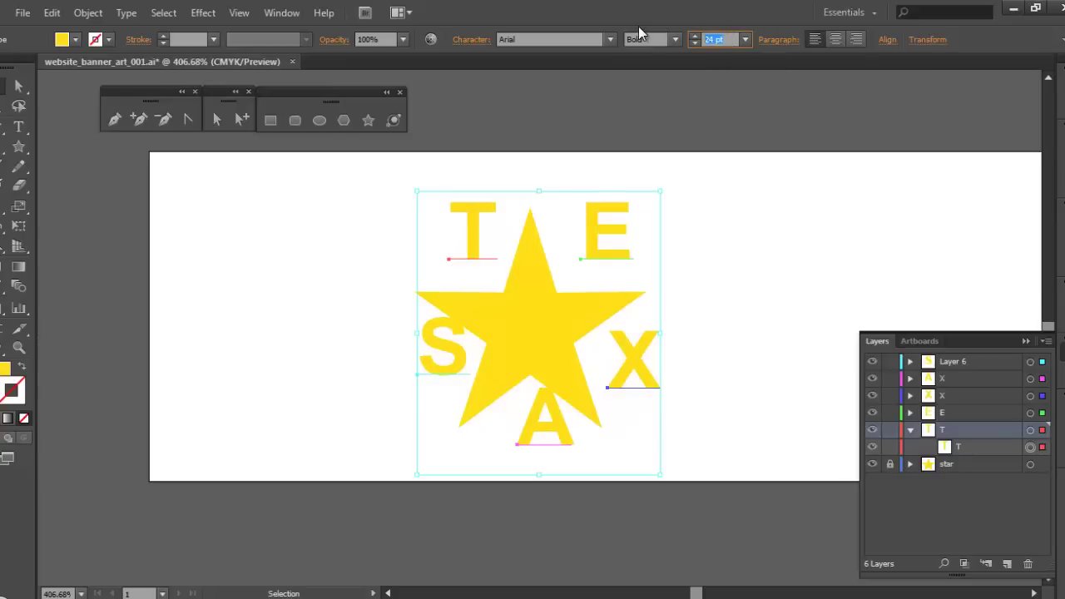
type("22")
key("Return")
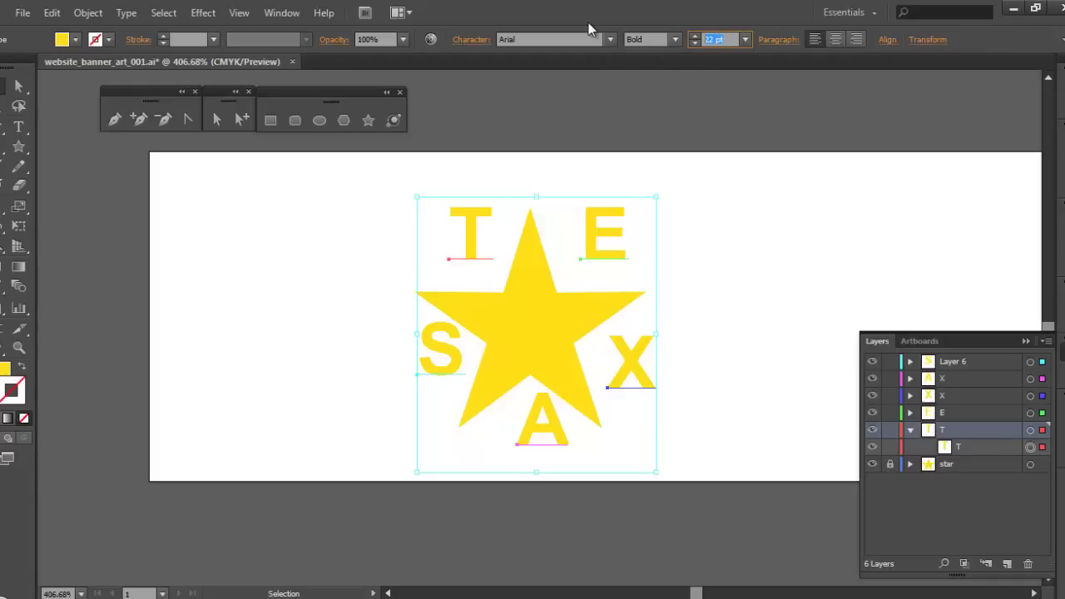
type("20")
key("Return")
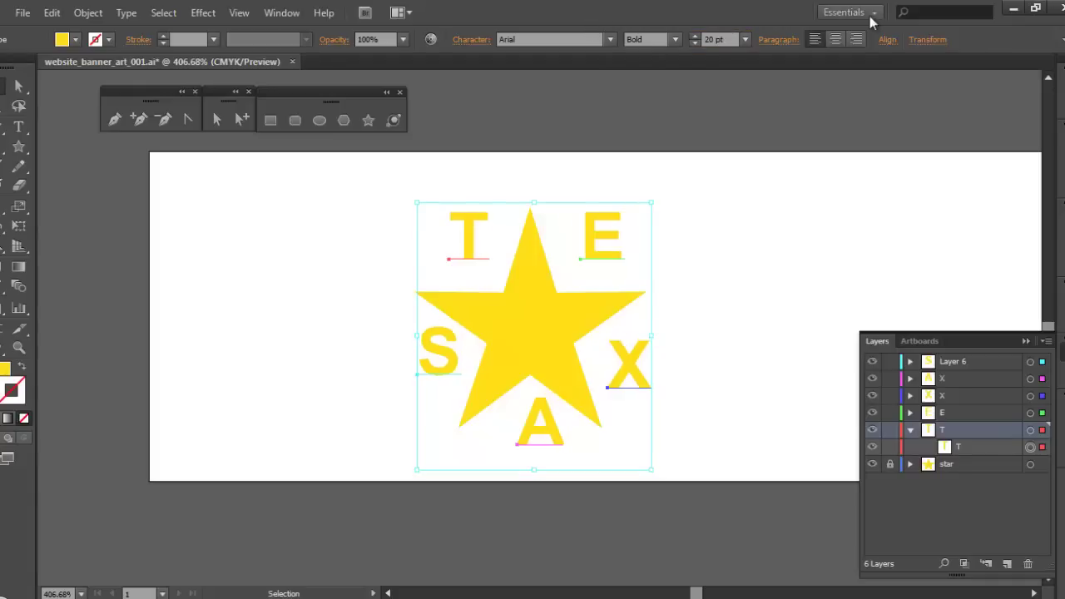
Convert the five 20 pt letters to outlines and clear the selection.
right_click(606, 240)
left_click(661, 361)
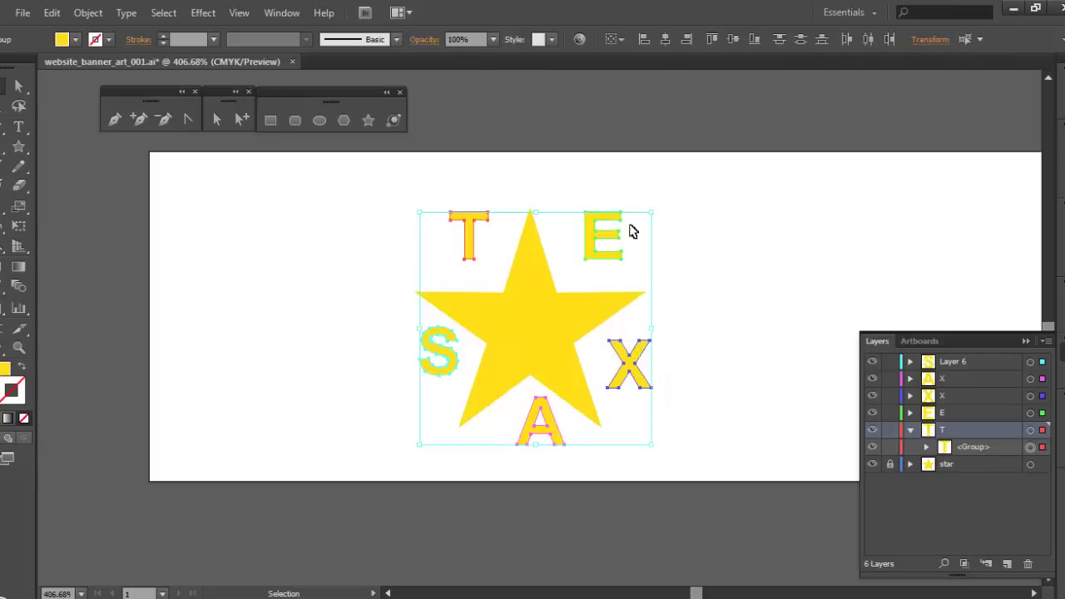
left_click(645, 203)
Place the T between the star's top and left points and tilt it counterclockwise so its base faces the star.
left_click_drag(468, 228, 489, 250)
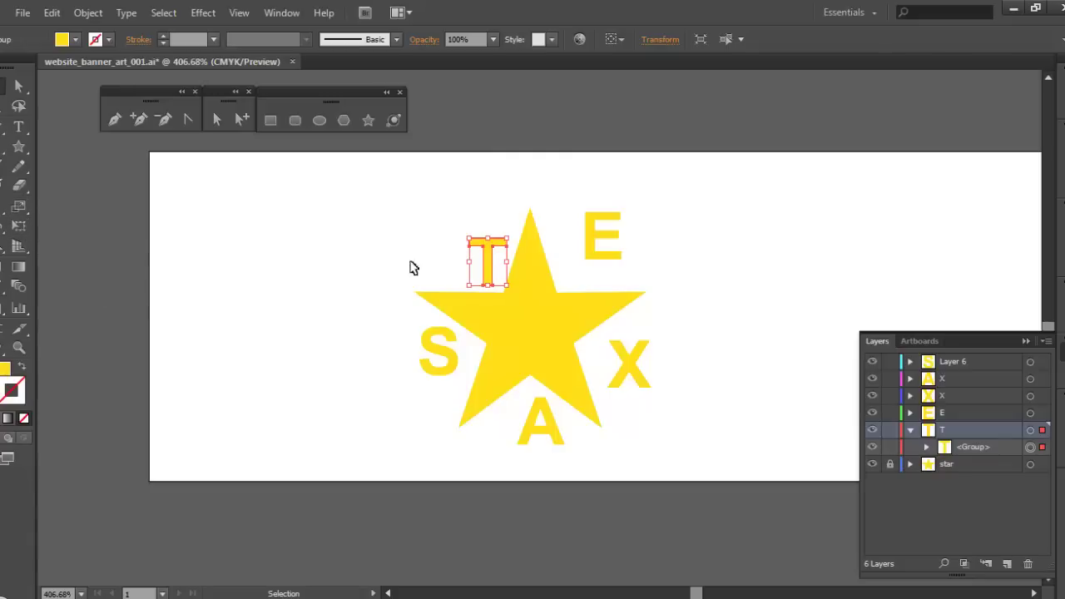
key("e")
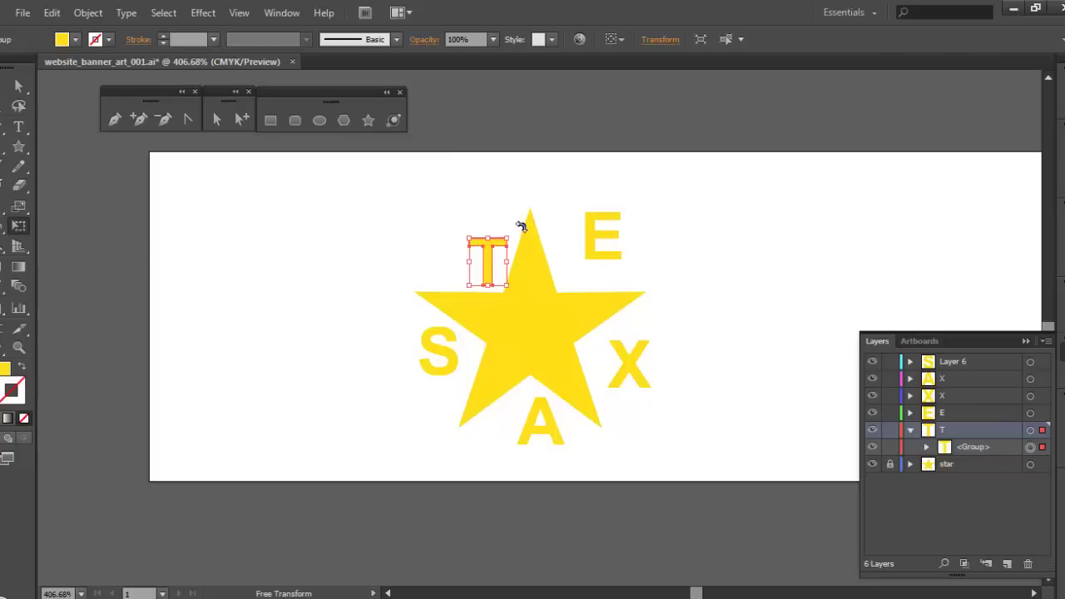
left_click_drag(519, 225, 500, 216)
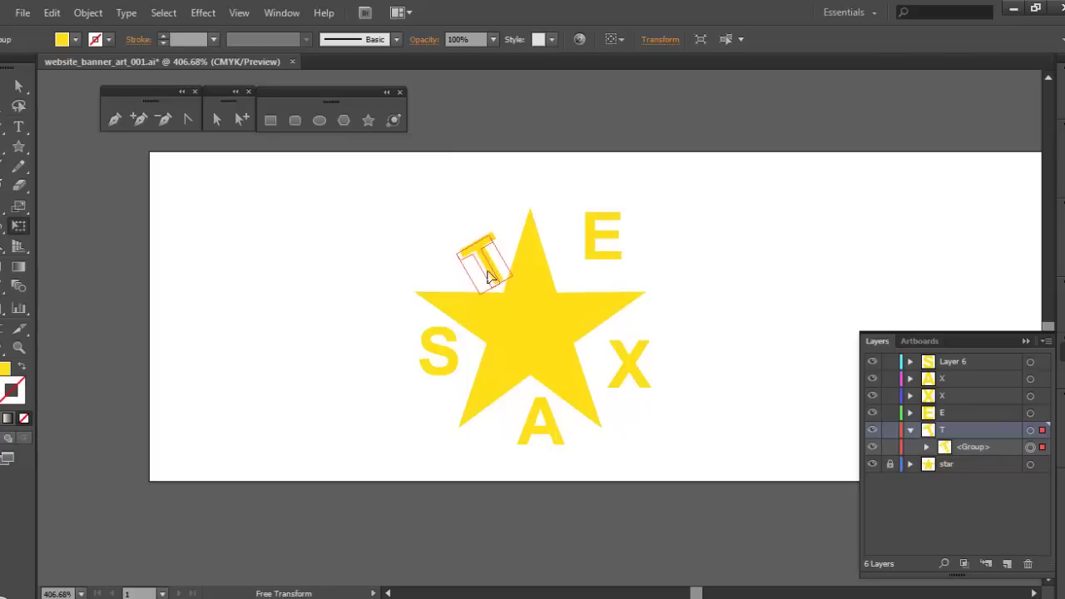
left_click_drag(491, 277, 493, 279)
left_click_drag(478, 263, 476, 264)
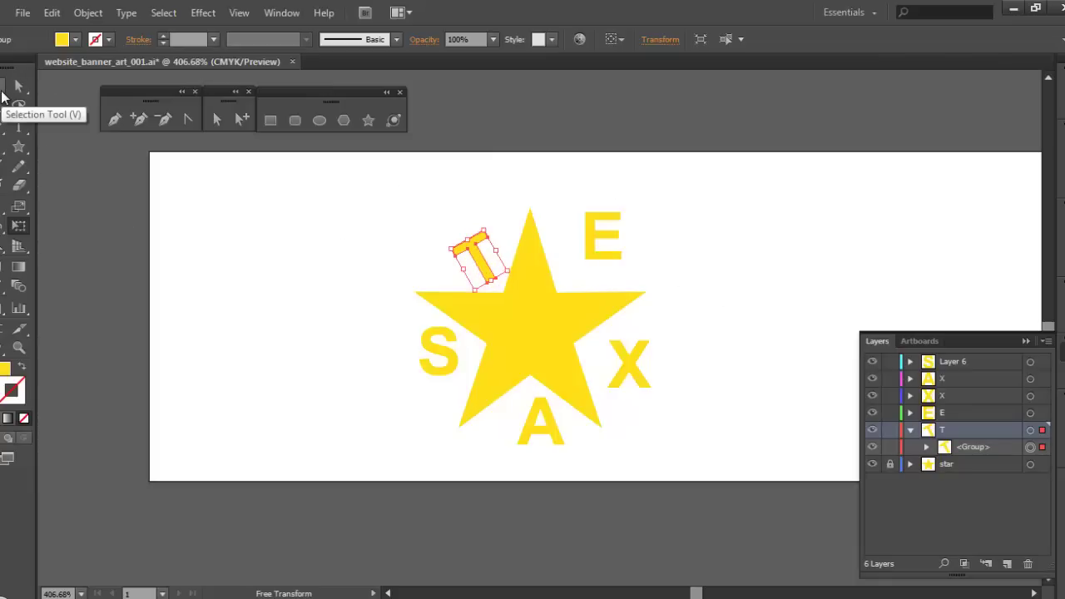
Tilt the E clockwise and place it between the star's top and right points with its base facing the star.
left_click(4, 86)
left_click(605, 242)
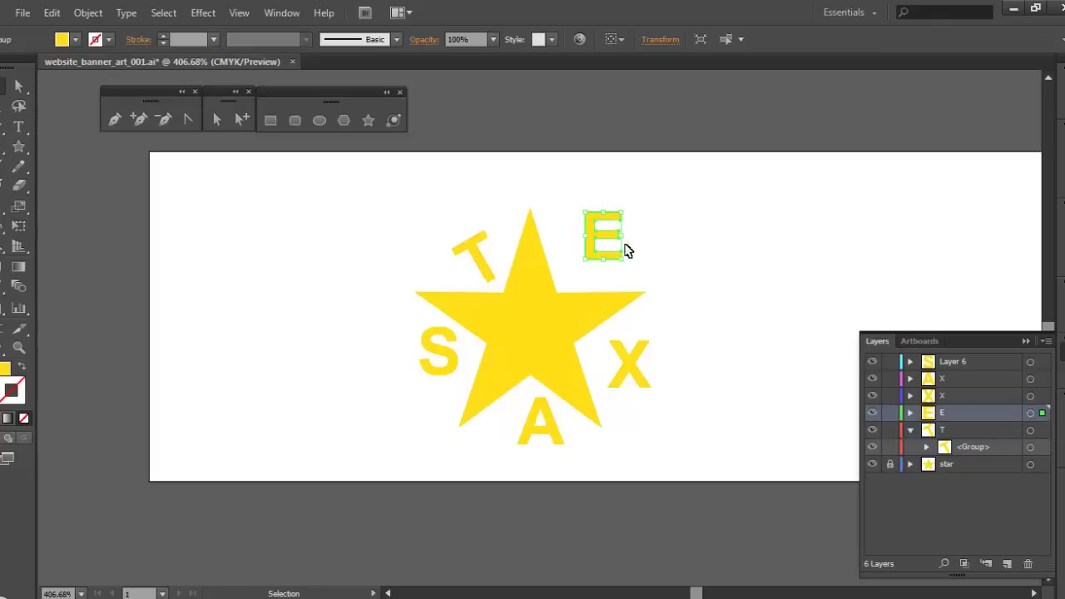
left_click_drag(625, 208, 594, 265)
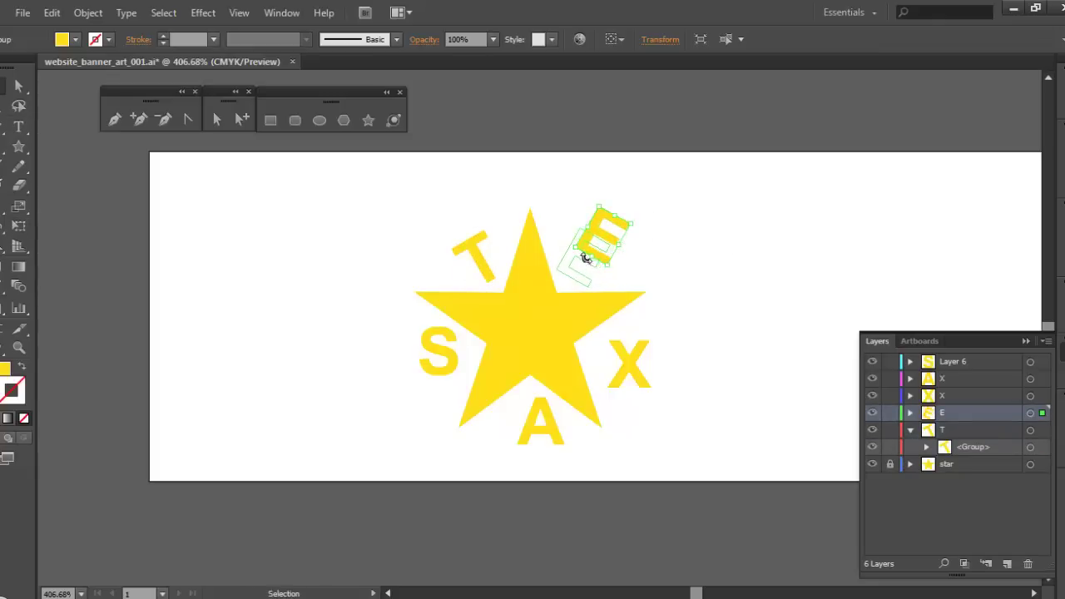
Rotate the X clockwise with Free Transform and fit it between the star's right and lower-right points.
left_click(627, 364)
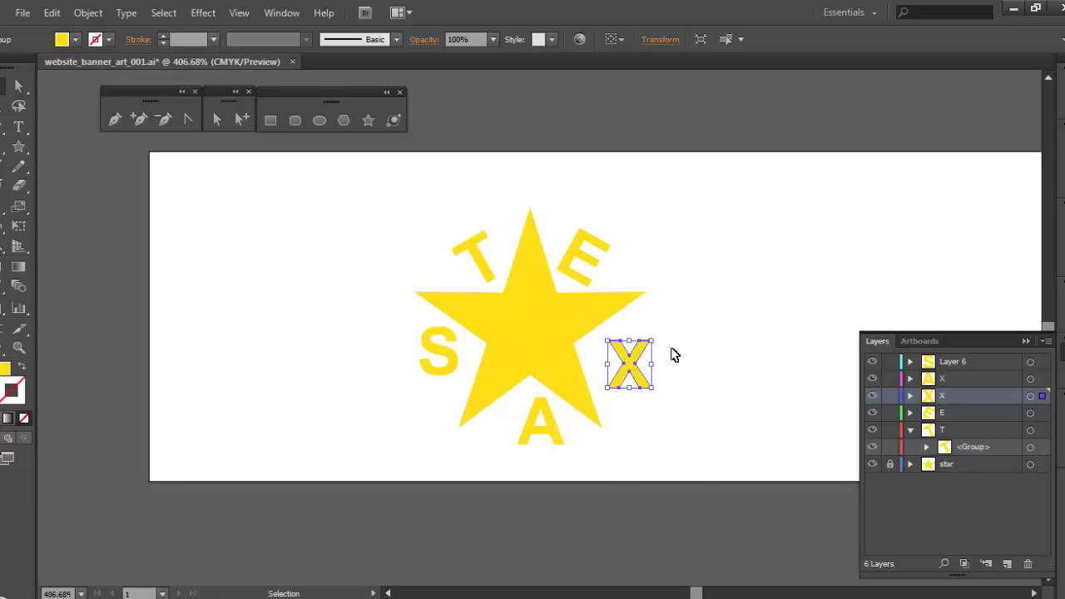
key("e")
left_click_drag(657, 330, 615, 358)
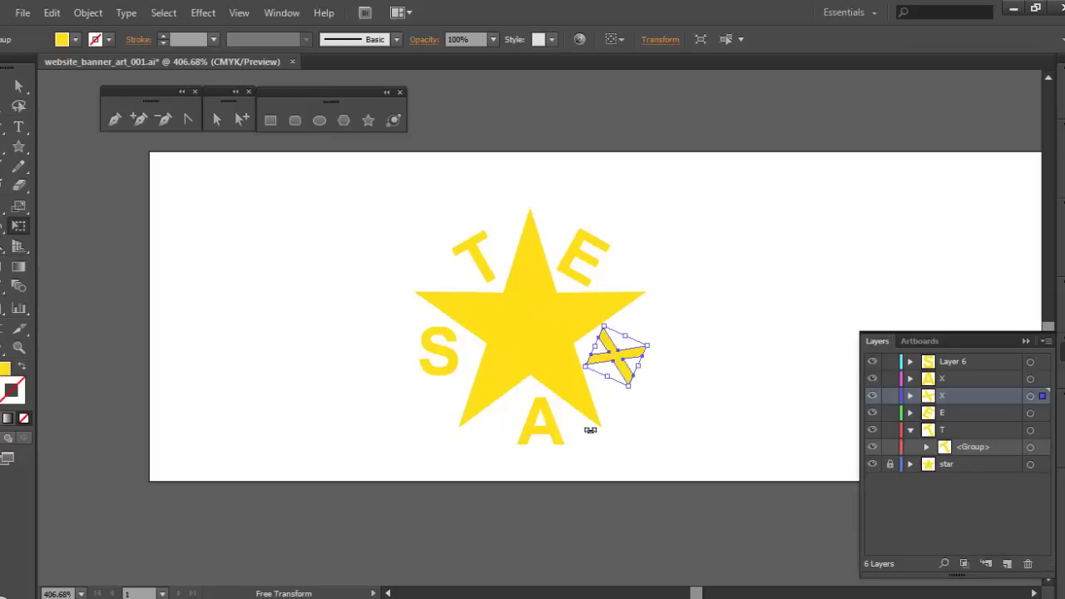
Turn the A upside down and centre it between the star's two lower points.
key("v")
left_click(545, 426)
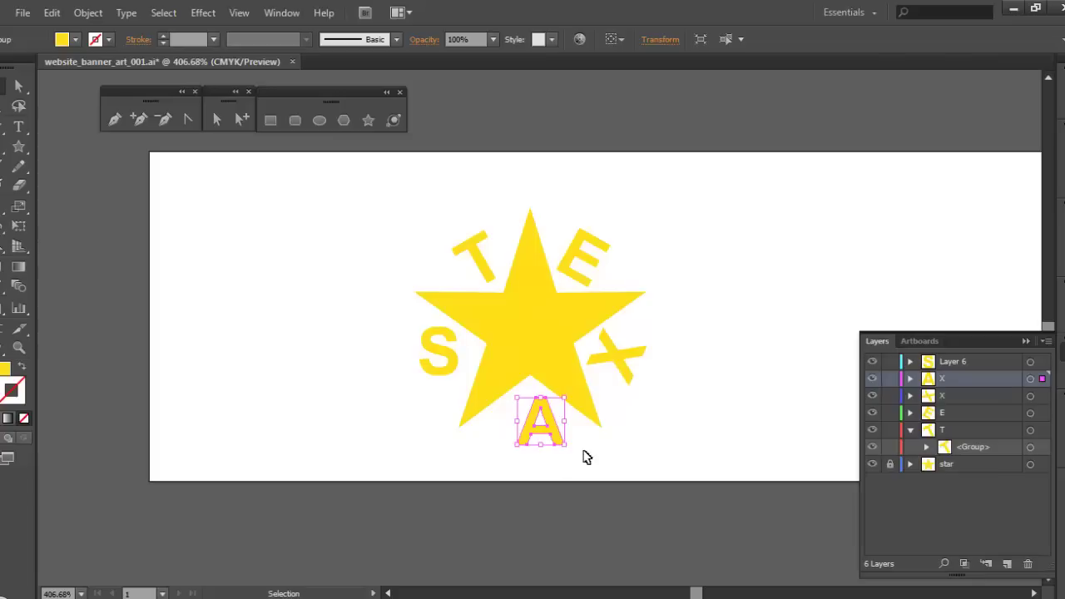
left_click_drag(575, 452, 529, 414)
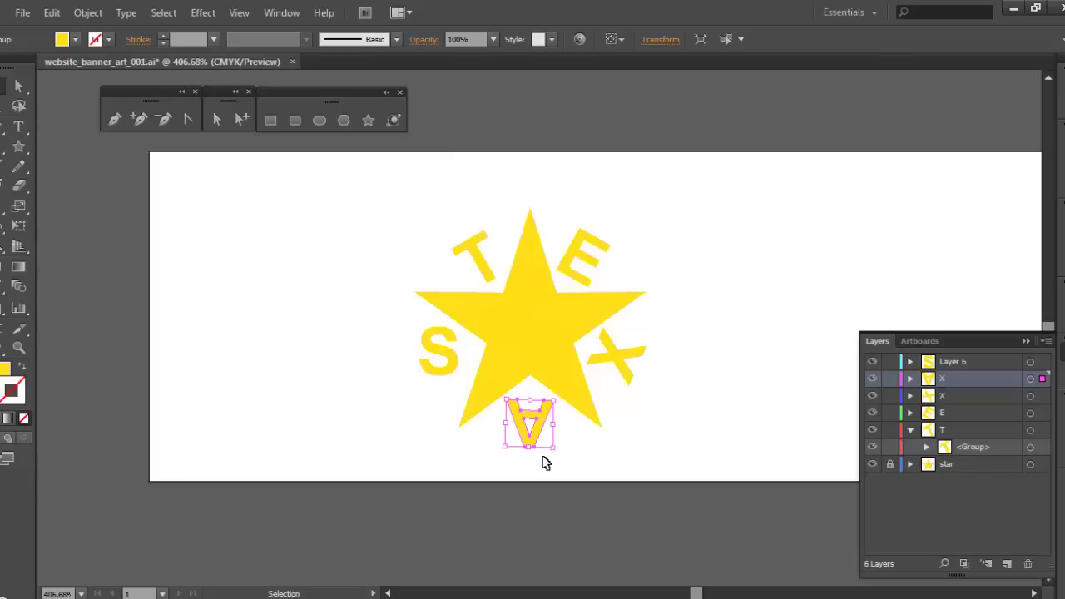
left_click_drag(545, 452, 546, 452)
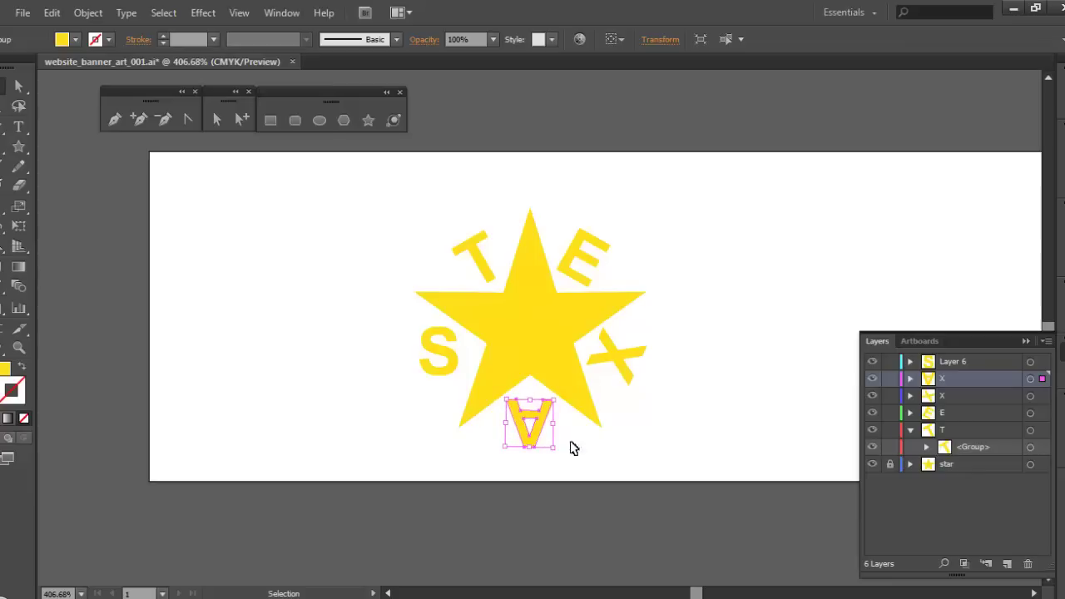
Rotate the S so its base faces the star and move it between the left and lower-left points.
left_click(445, 360)
left_click_drag(458, 382, 491, 300)
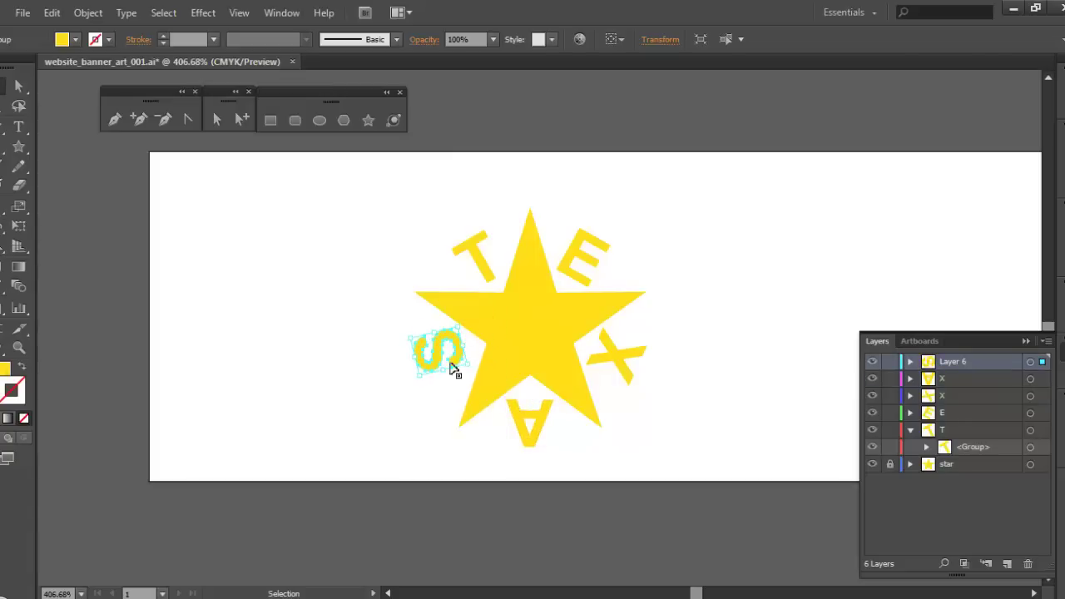
mouse_move(446, 371)
left_mouse_down()
mouse_move(466, 354)
mouse_move(459, 361)
left_mouse_up()
left_click(641, 404)
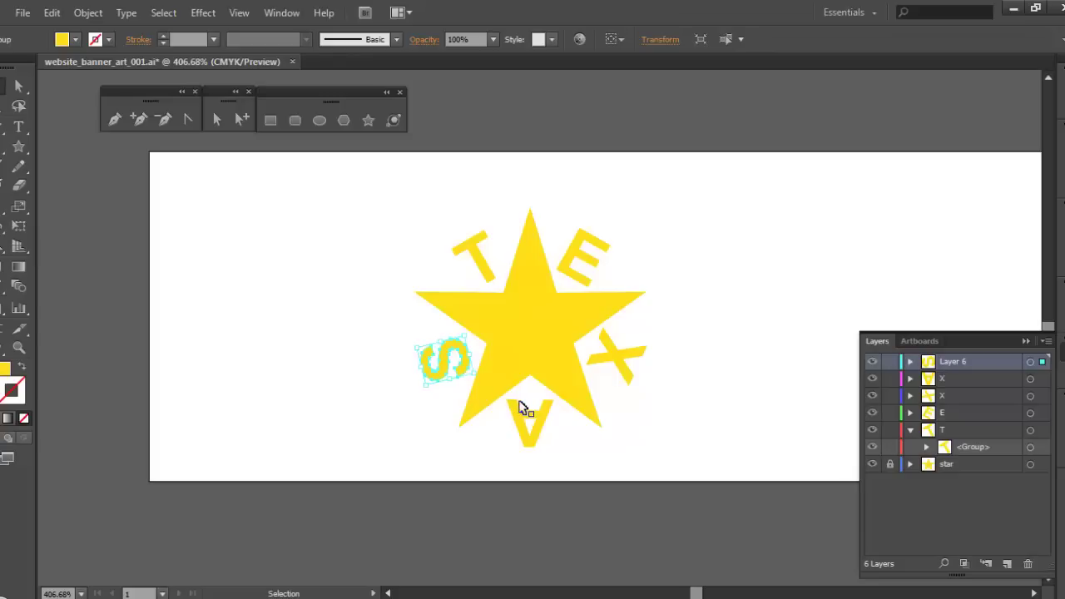
Fine-tune the vertical position of the S in the gap between the star's left and lower-left points.
key("ctrl+z")
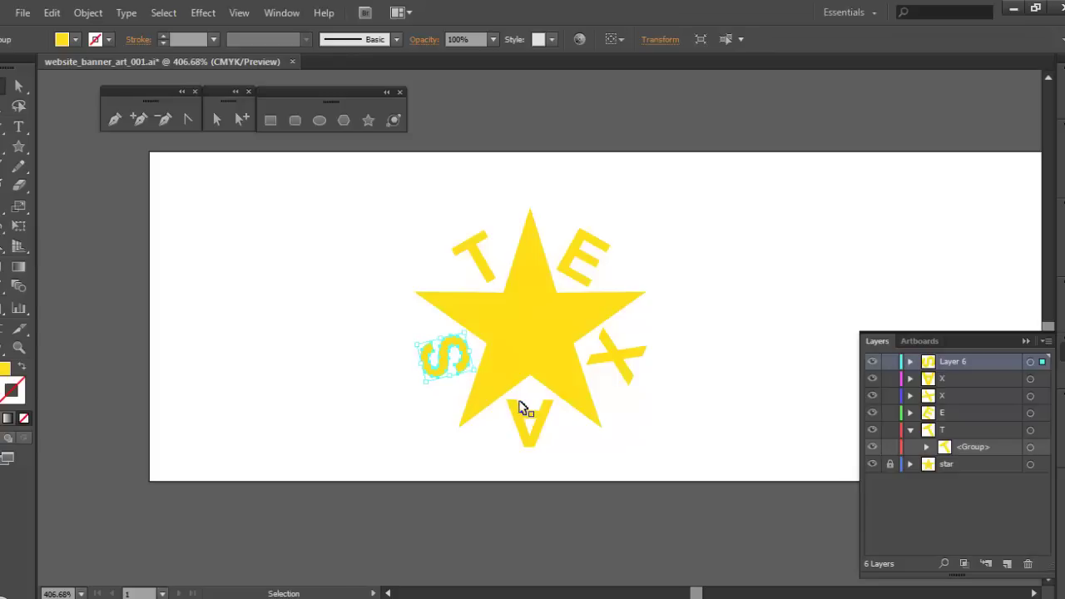
key("ctrl+shift+z")
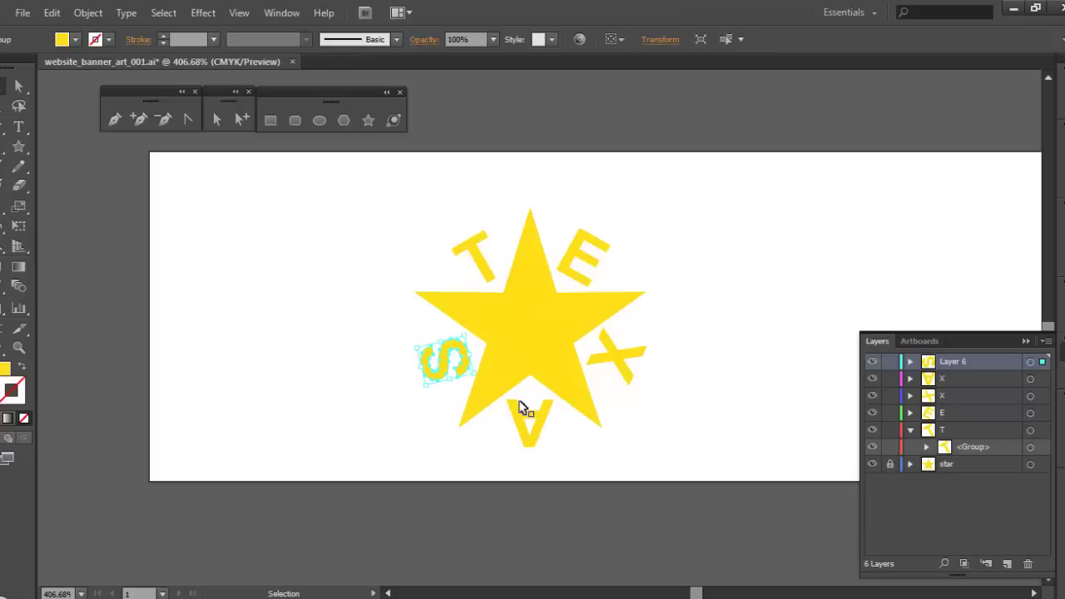
key("shift")
key("ctrl+z")
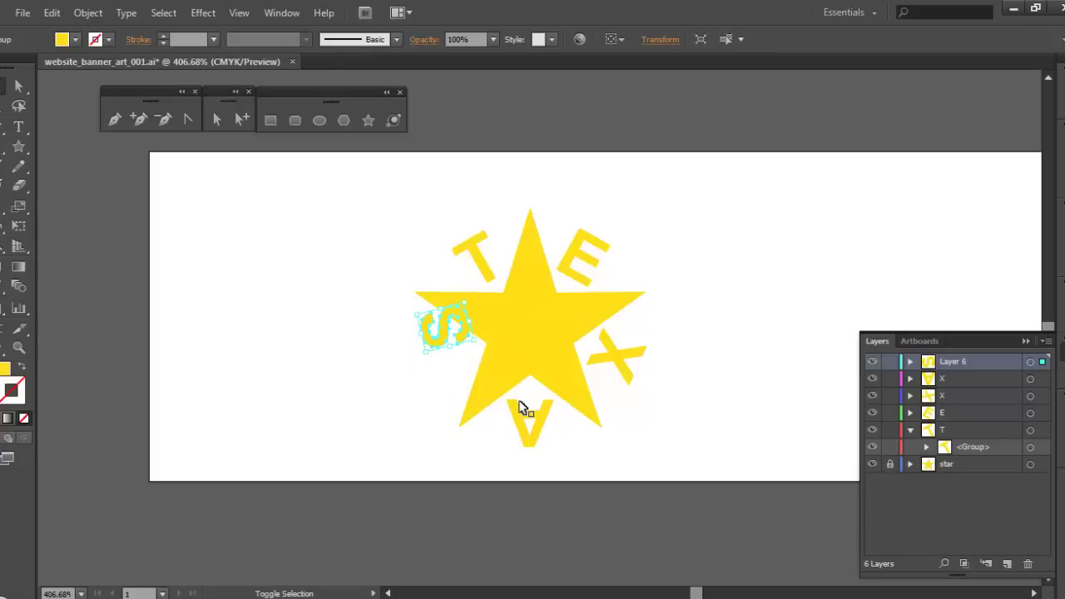
key("ctrl+z")
key("ctrl+shift+z")
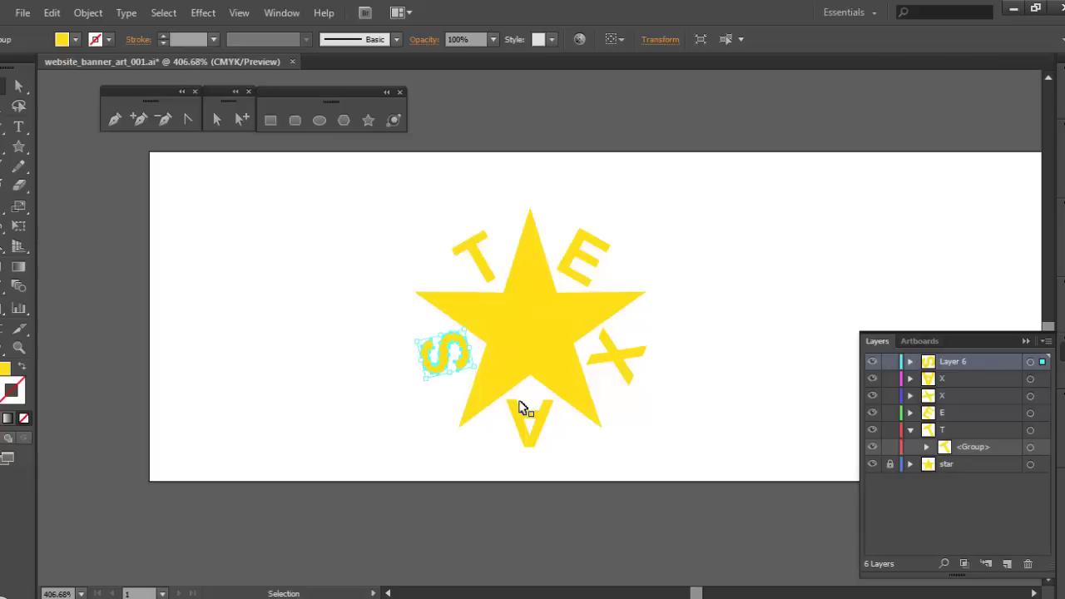
Turn the A upright, nudge it closer between the star's two lower points, and compare the arrangement with the framed Texas flag photo.
left_click(706, 284)
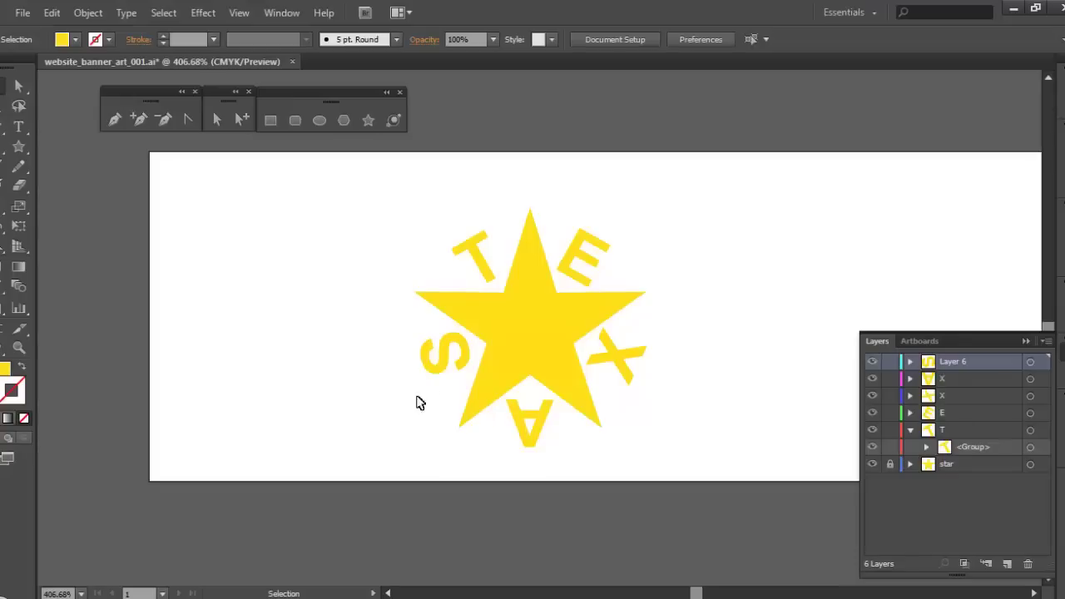
left_click(510, 441)
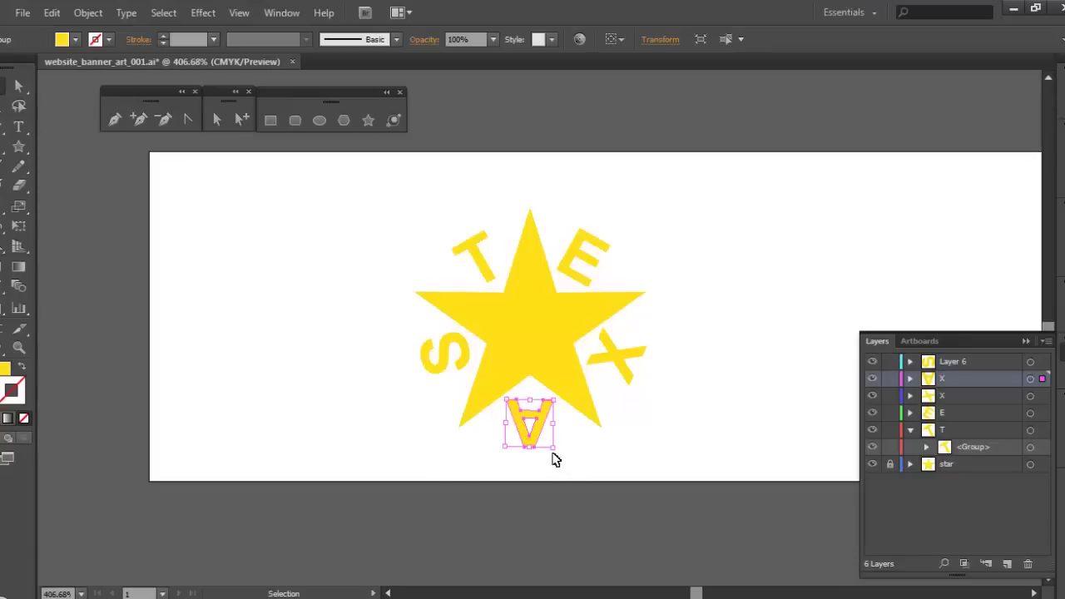
key("ctrl+z")
key("ctrl+shift+z")
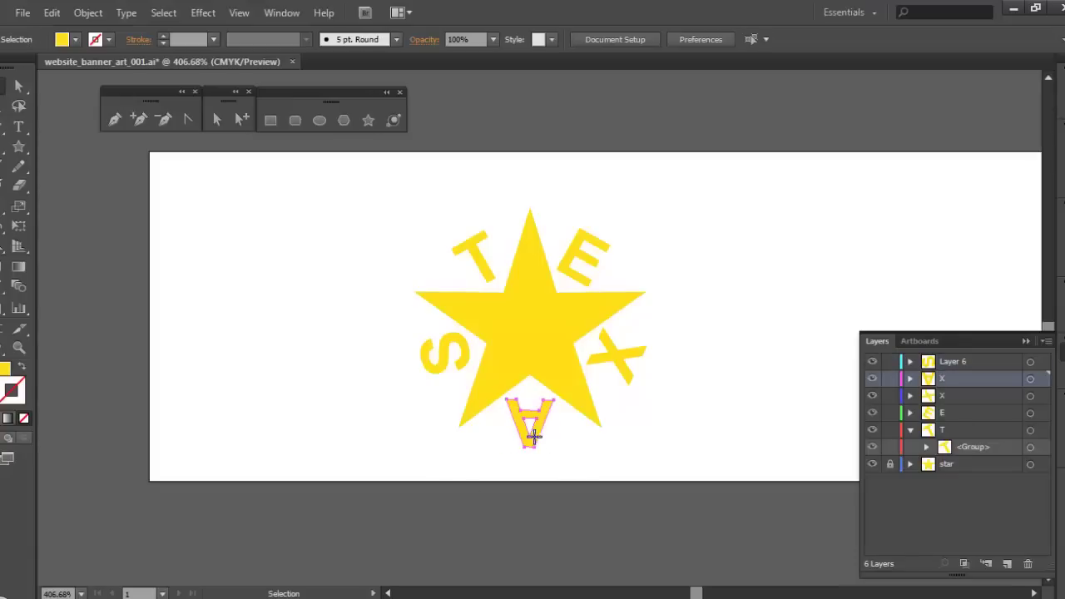
left_click_drag(551, 456, 526, 414)
key("ctrl+z")
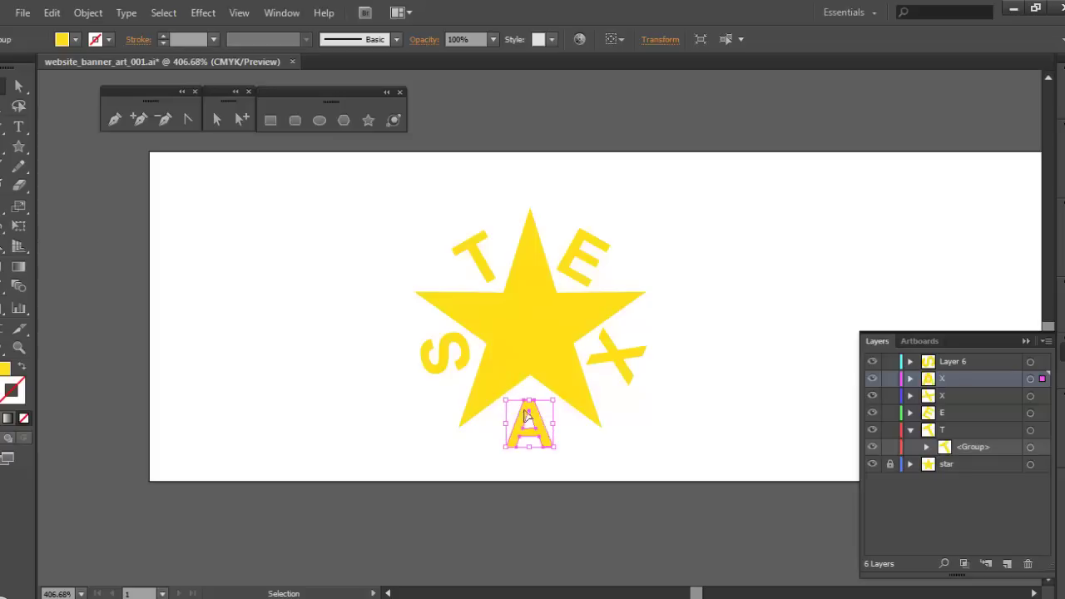
left_click(815, 430)
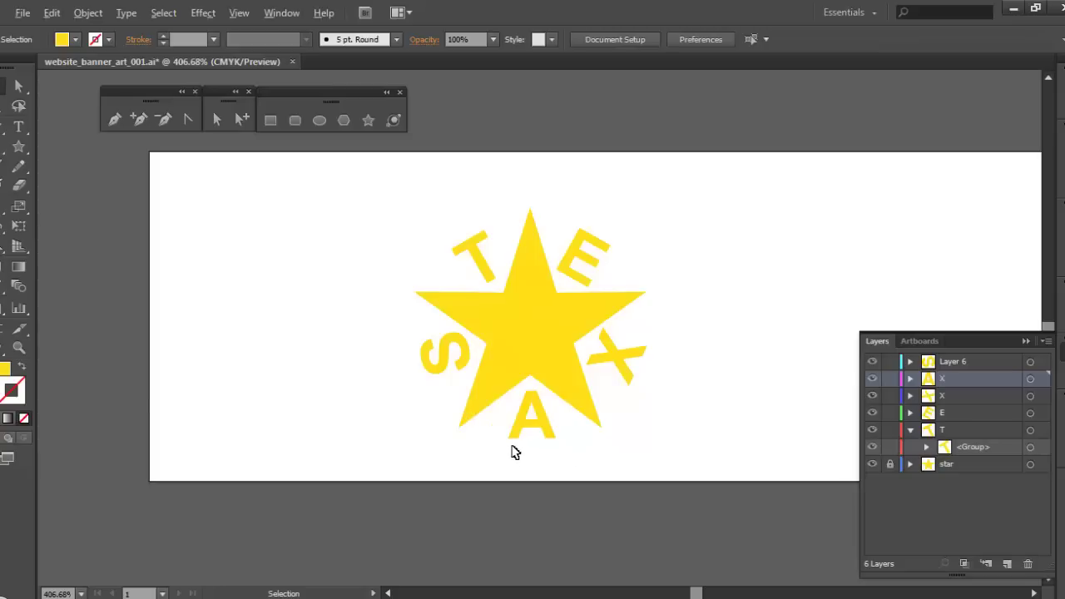
key("alt+Tab")
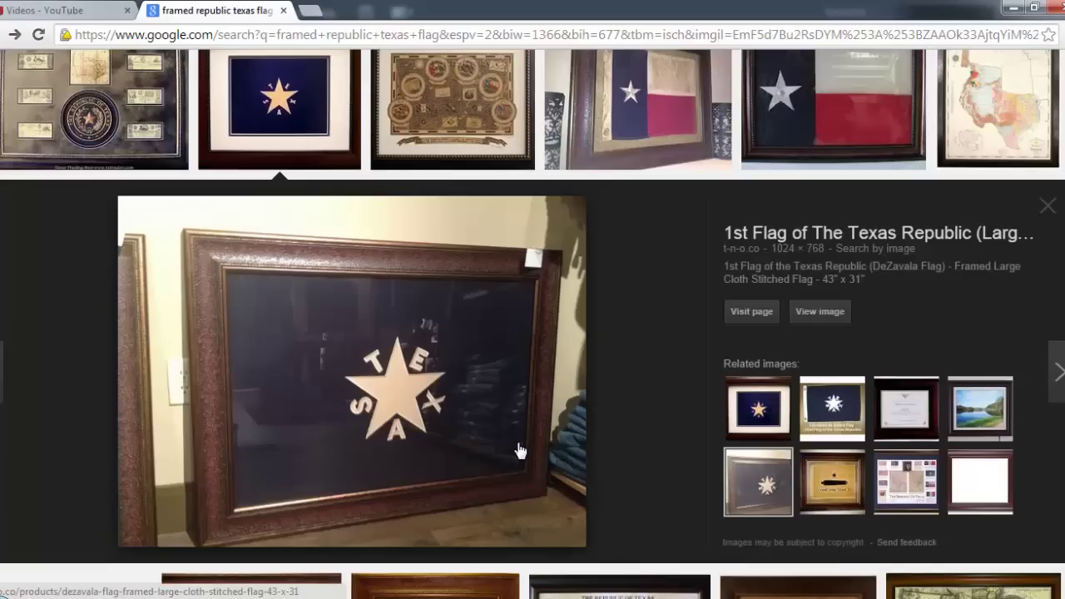
key("alt+Tab")
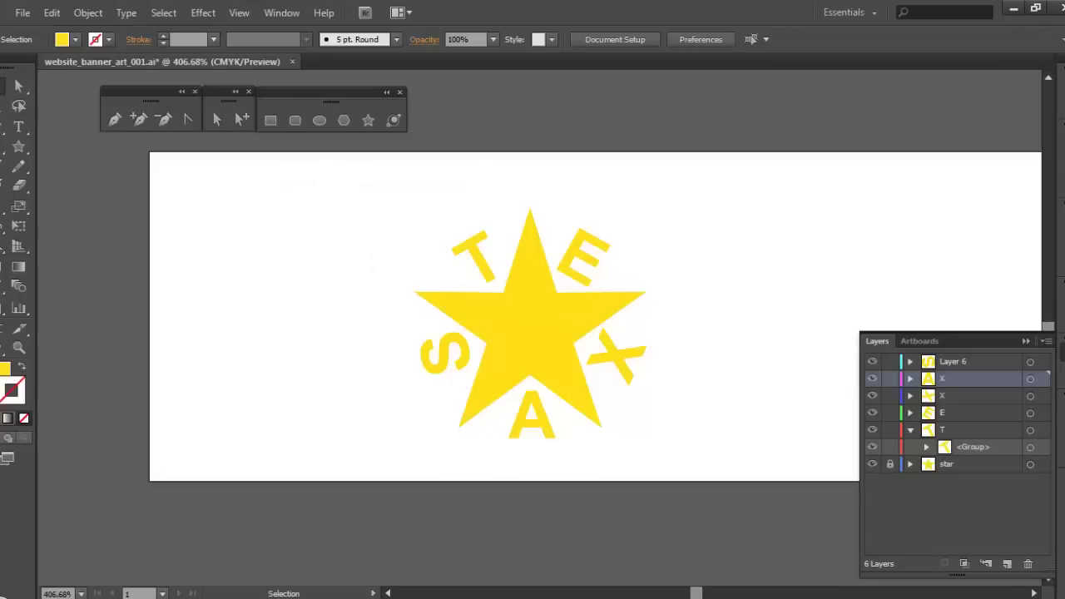
Save the artwork as website_banner_art_001.ai in the dw_video_003 folder, in Illustrator CS6 format with PDF compatibility.
left_click(23, 14)
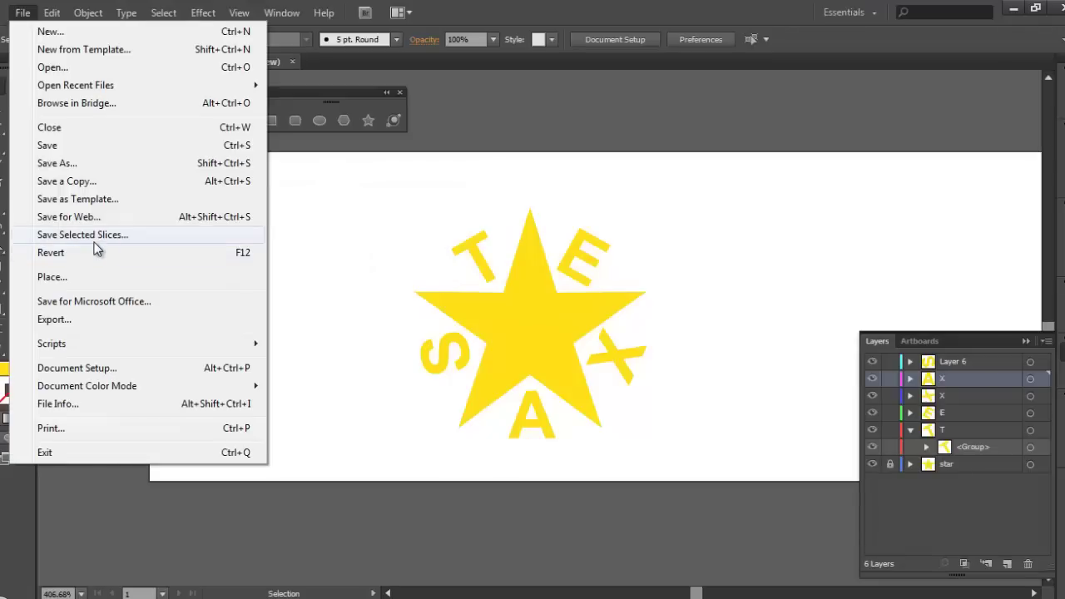
left_click(86, 165)
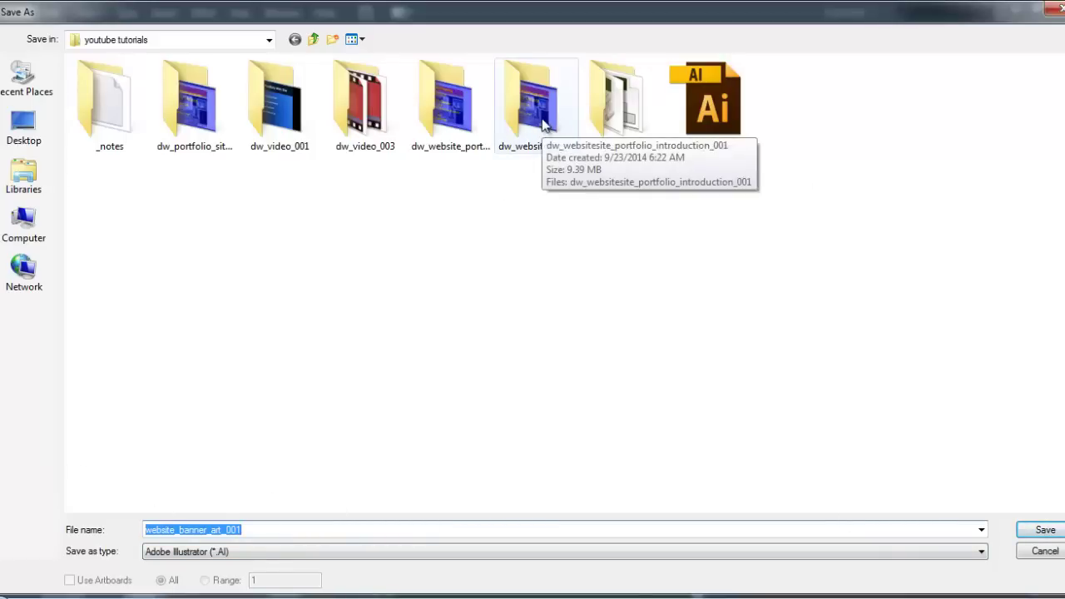
double_click(342, 126)
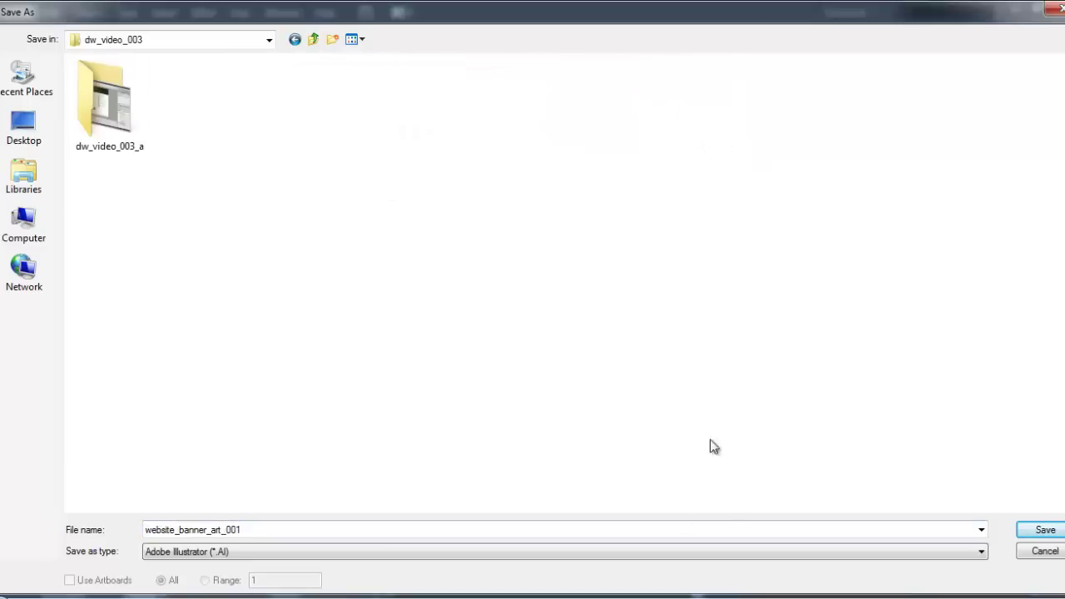
left_click(1042, 531)
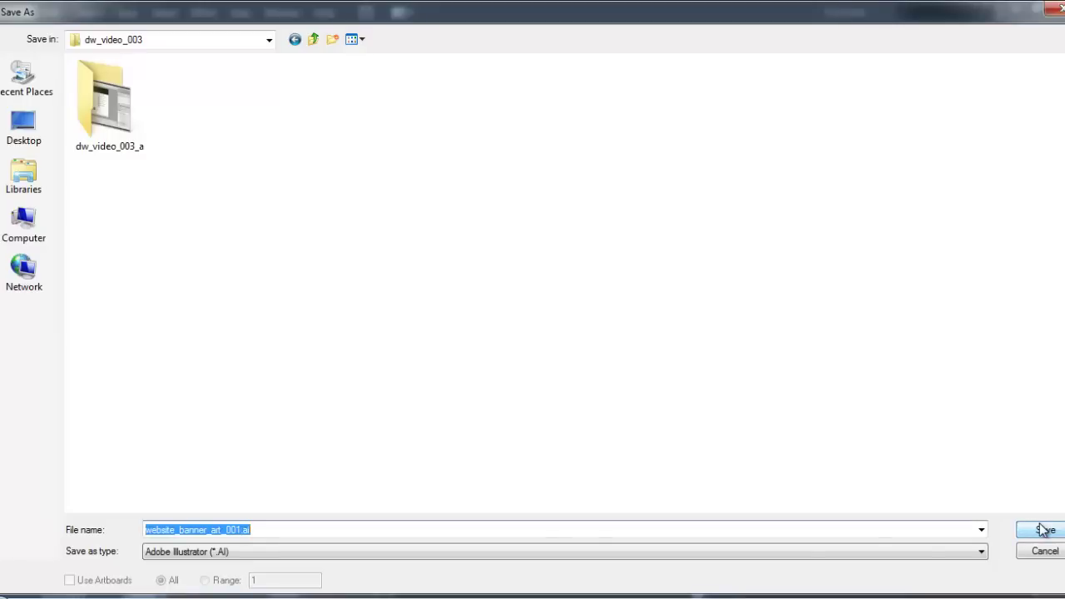
left_click(1046, 531)
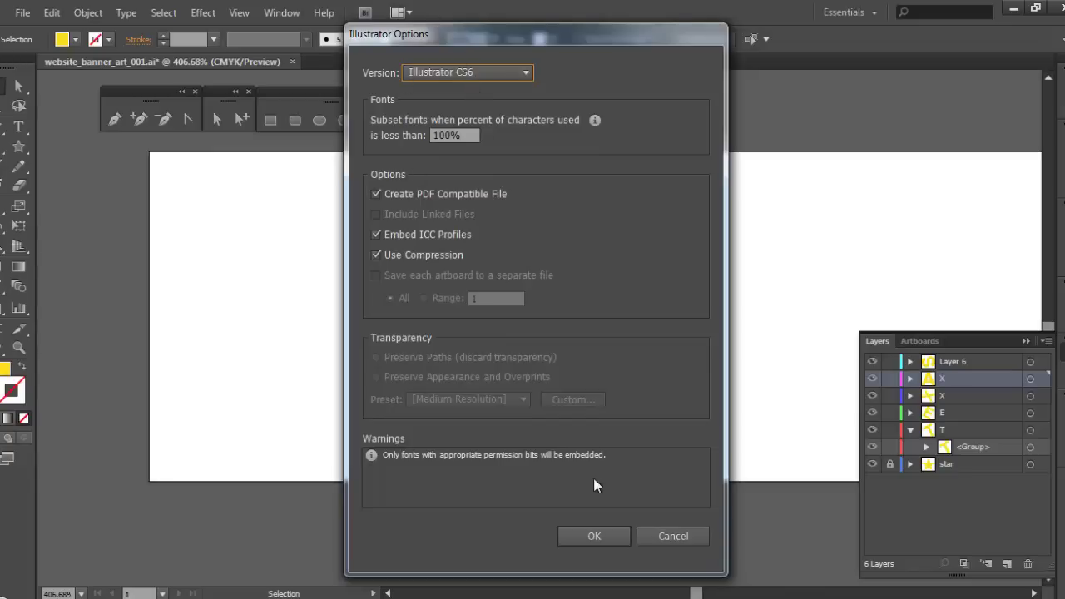
left_click(591, 536)
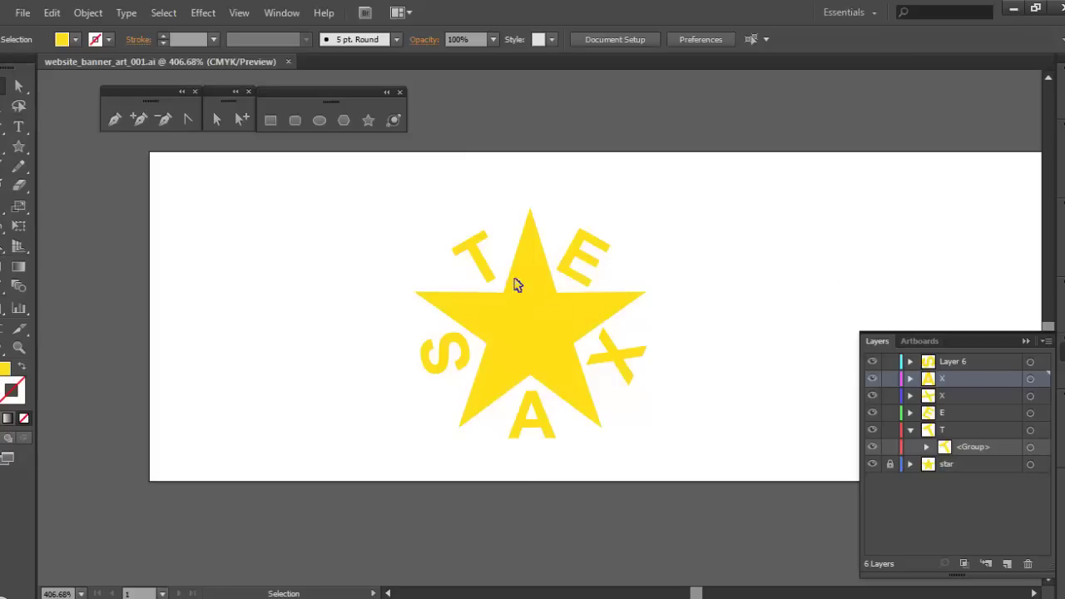
Unlock the star layer and copy the star together with all five letters.
left_click_drag(344, 184, 720, 504)
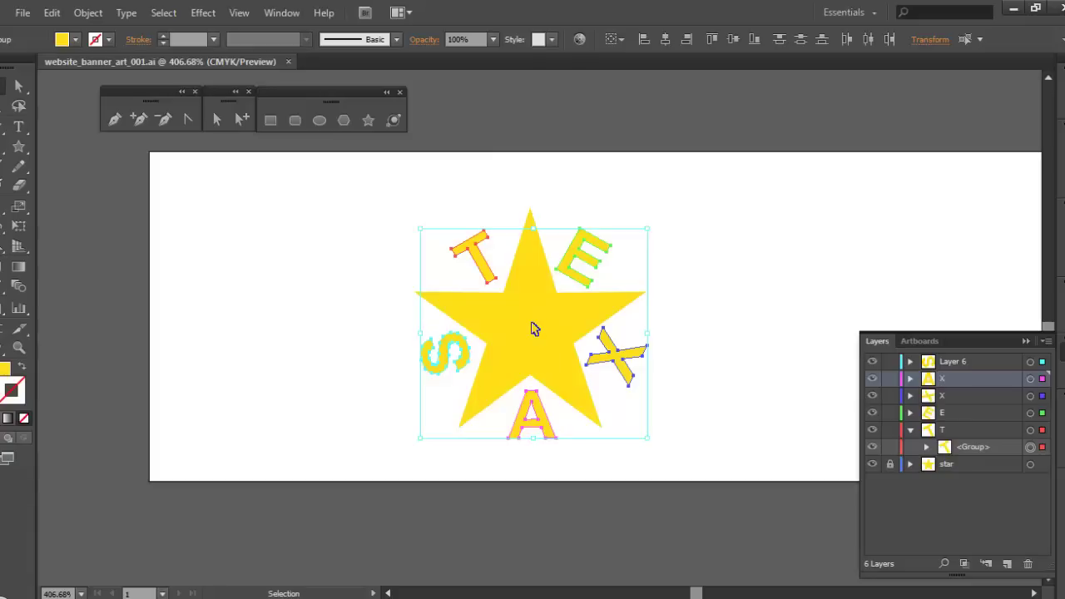
left_click(889, 464)
left_click(798, 336)
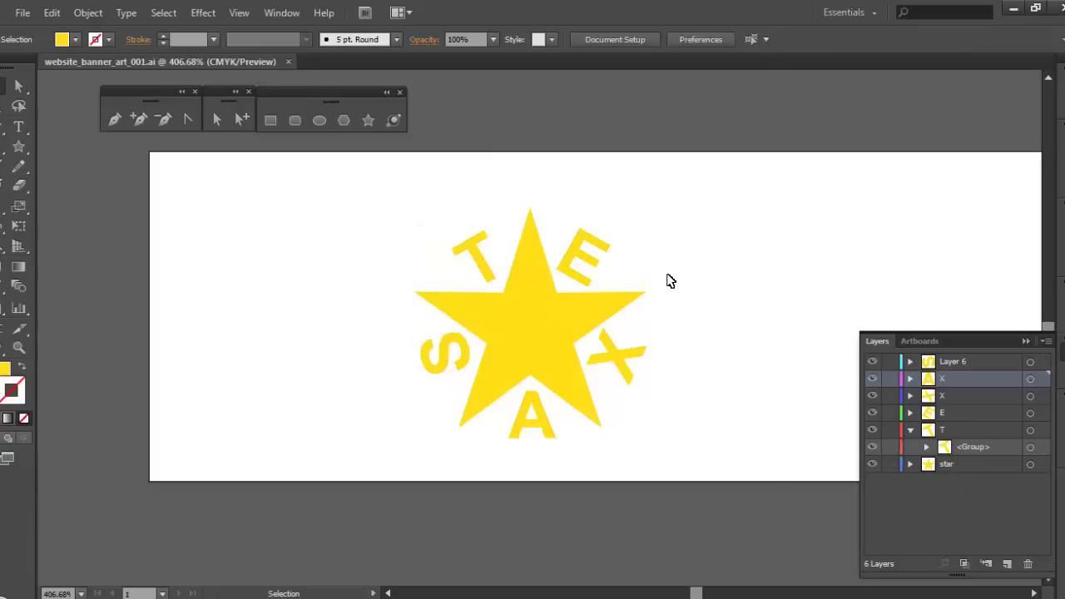
key("ctrl+a")
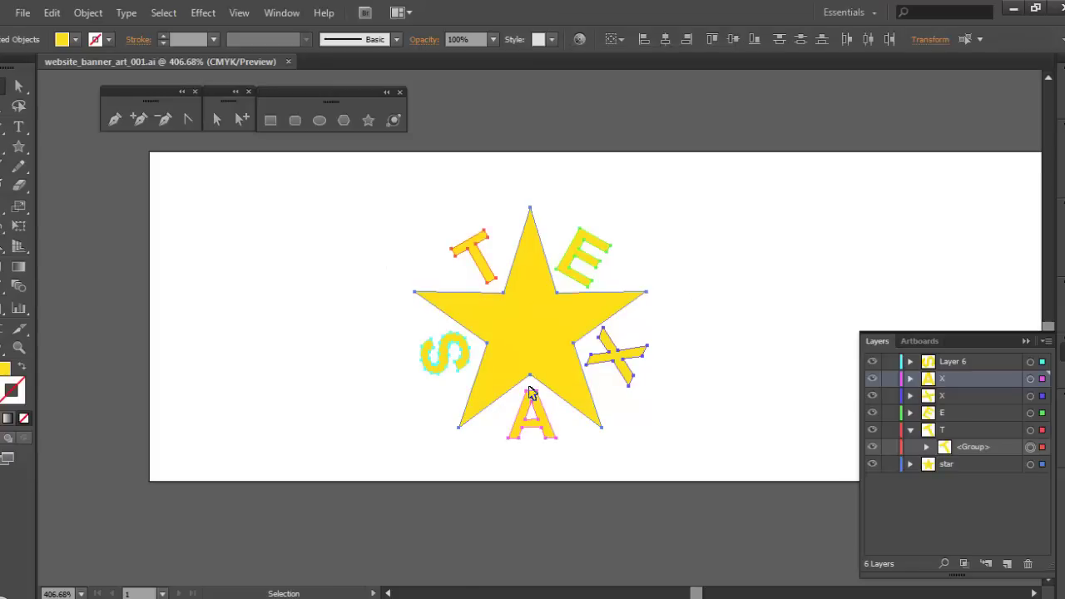
key("a")
key("v")
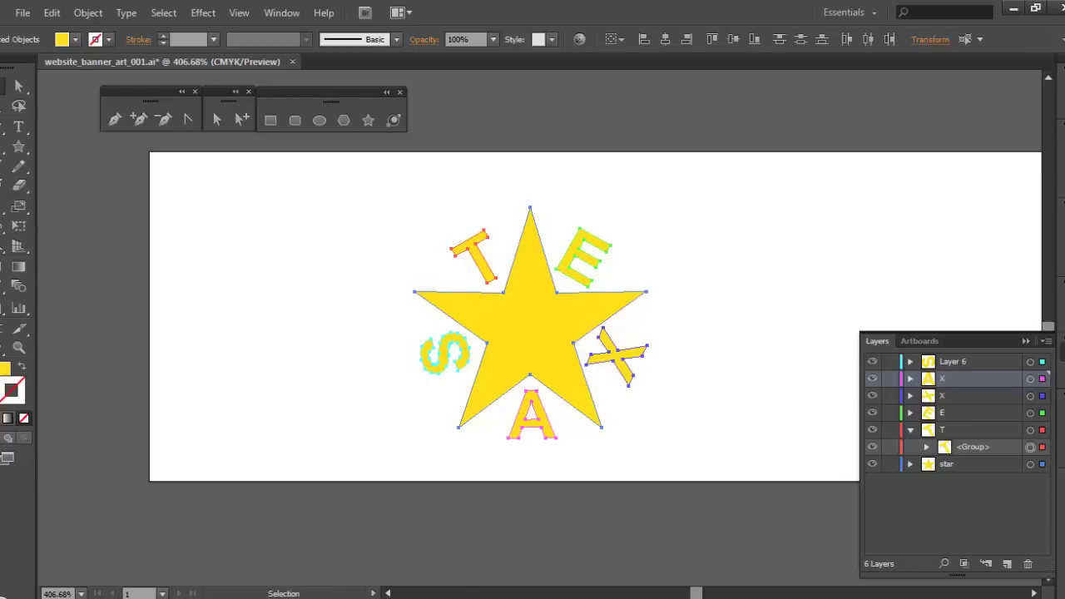
Switch to website_banner_001.psd in Photoshop, lock the Industrial Designer and name text layers, and collapse their effects lists.
left_click(266, 533)
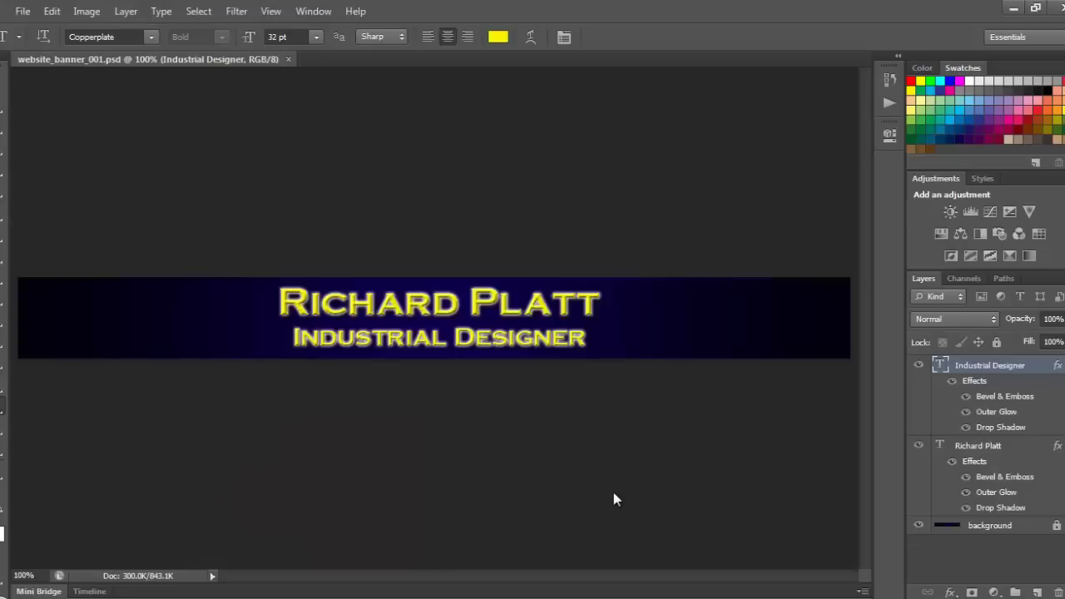
left_click(996, 341)
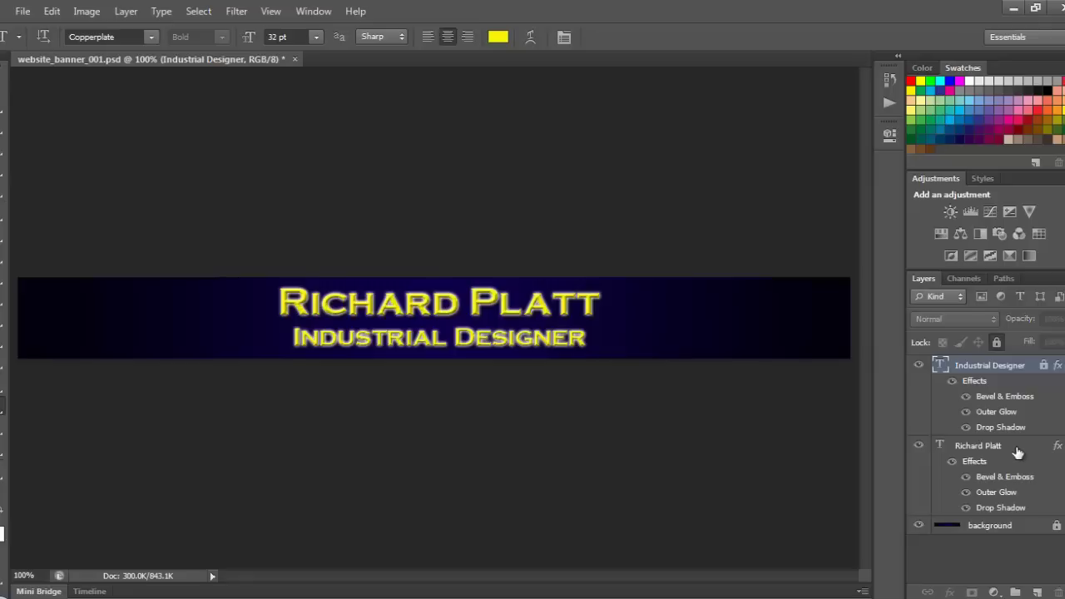
left_click(1012, 451)
left_click(998, 342)
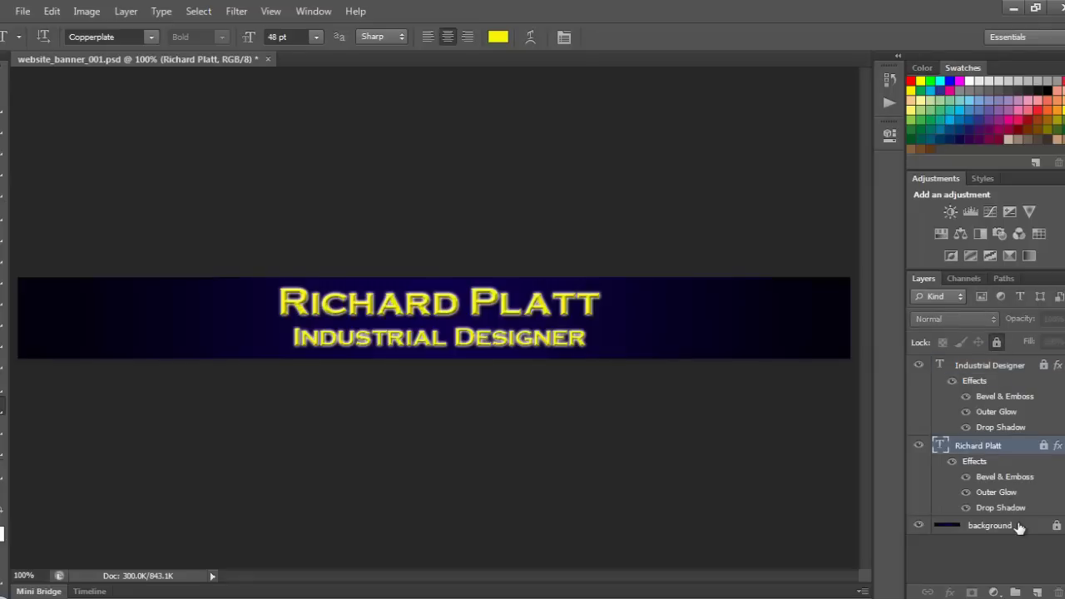
left_click(1063, 364)
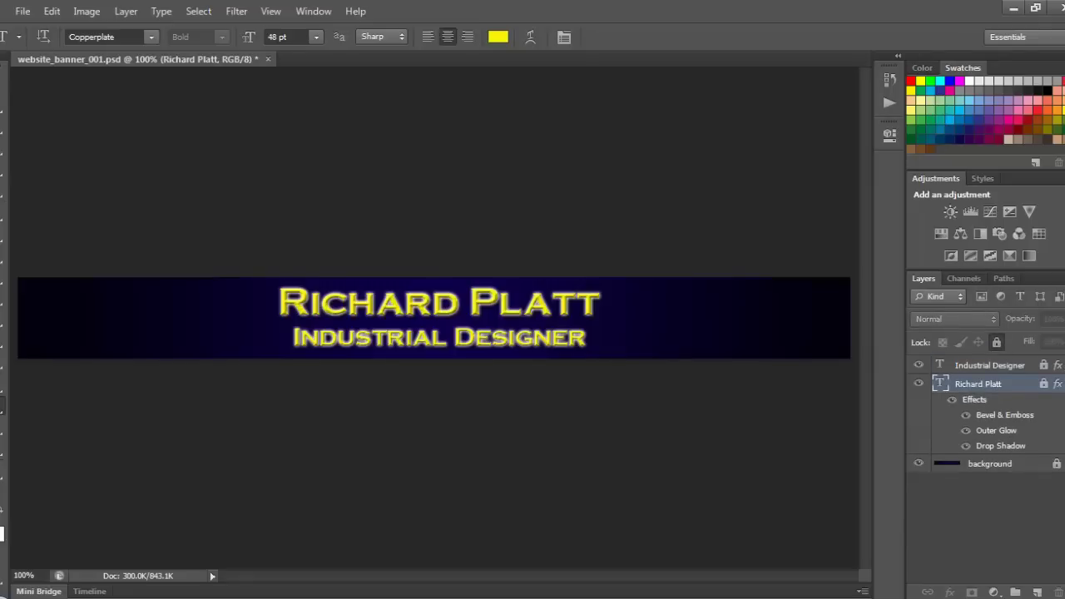
left_click(1063, 384)
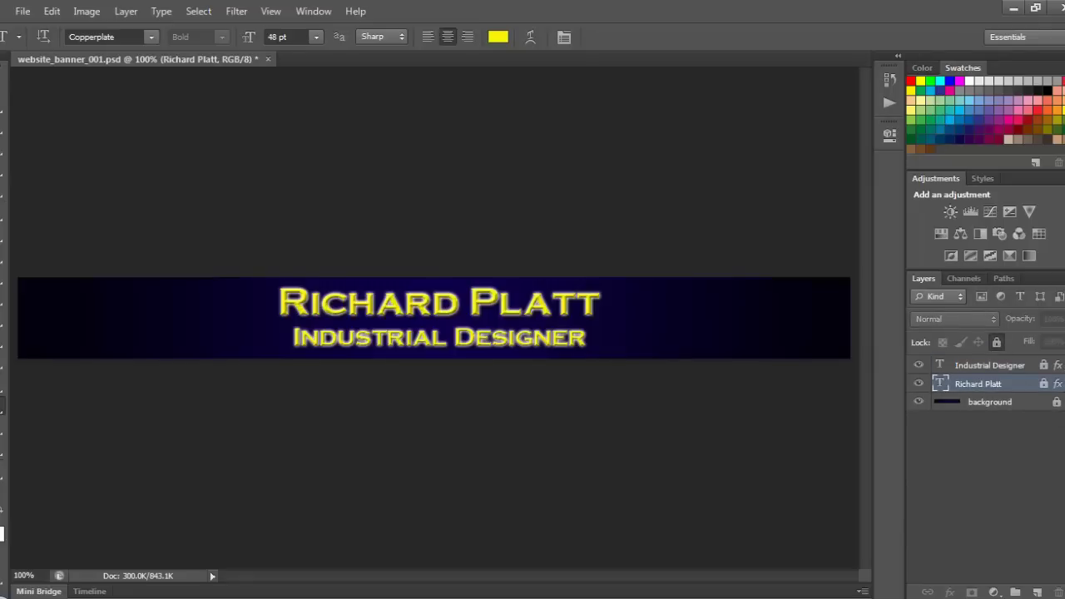
Paste the star artwork as pixels above the Industrial Designer layer and place it near the banner's left end, at about X 116.5 px, Y 50.5 px.
left_click(982, 366)
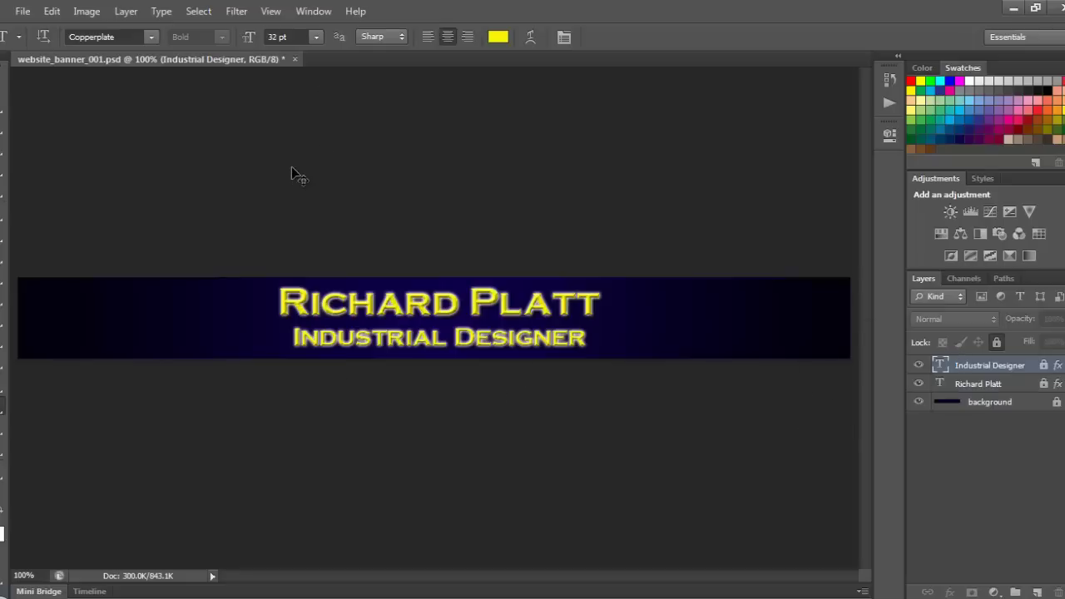
key("ctrl+v")
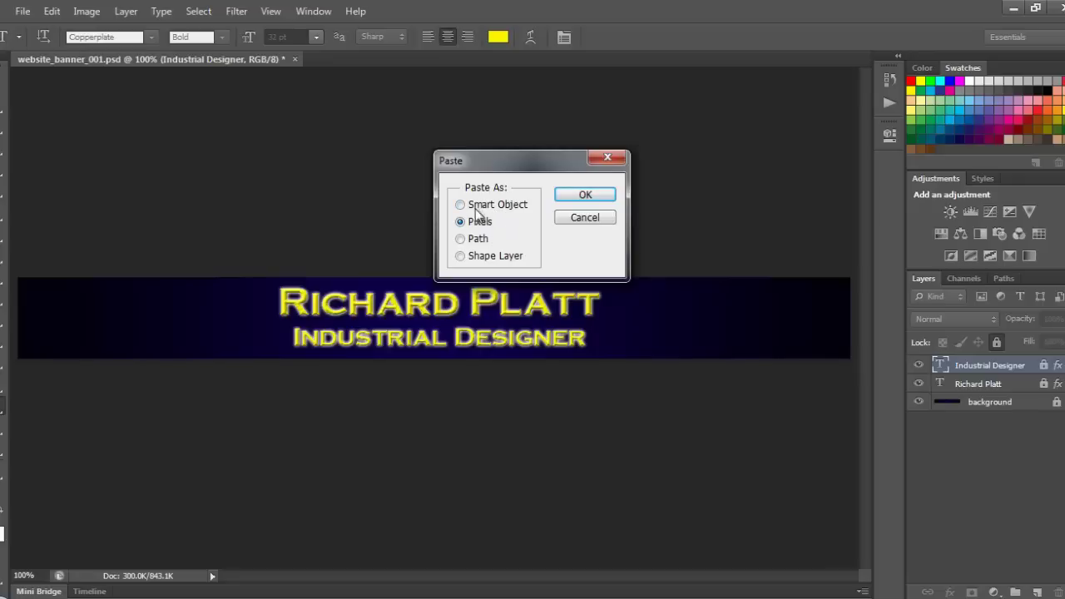
left_click(586, 198)
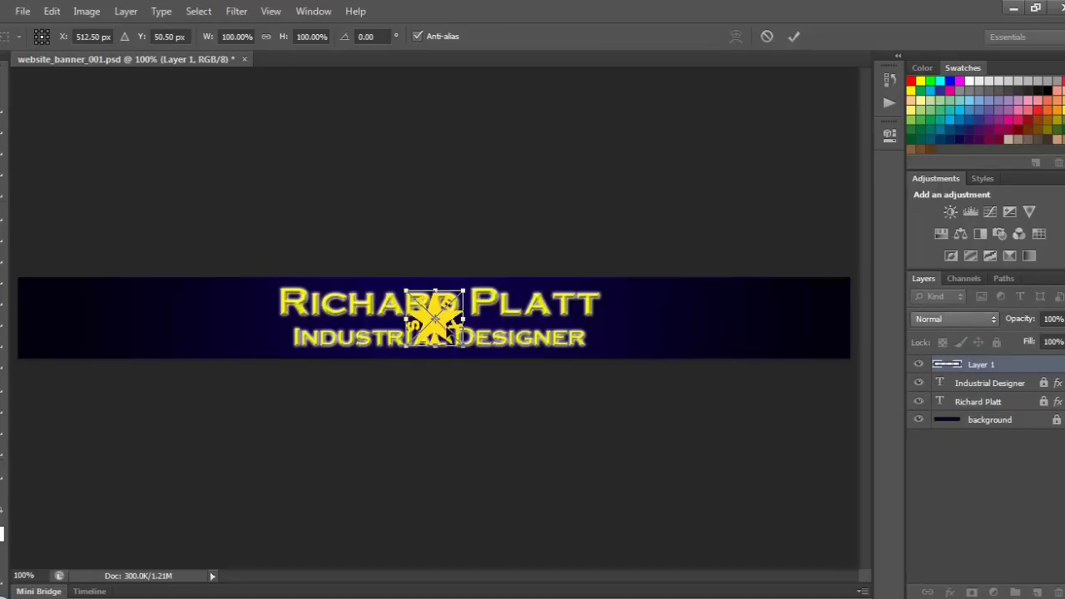
left_click_drag(433, 319, 112, 340)
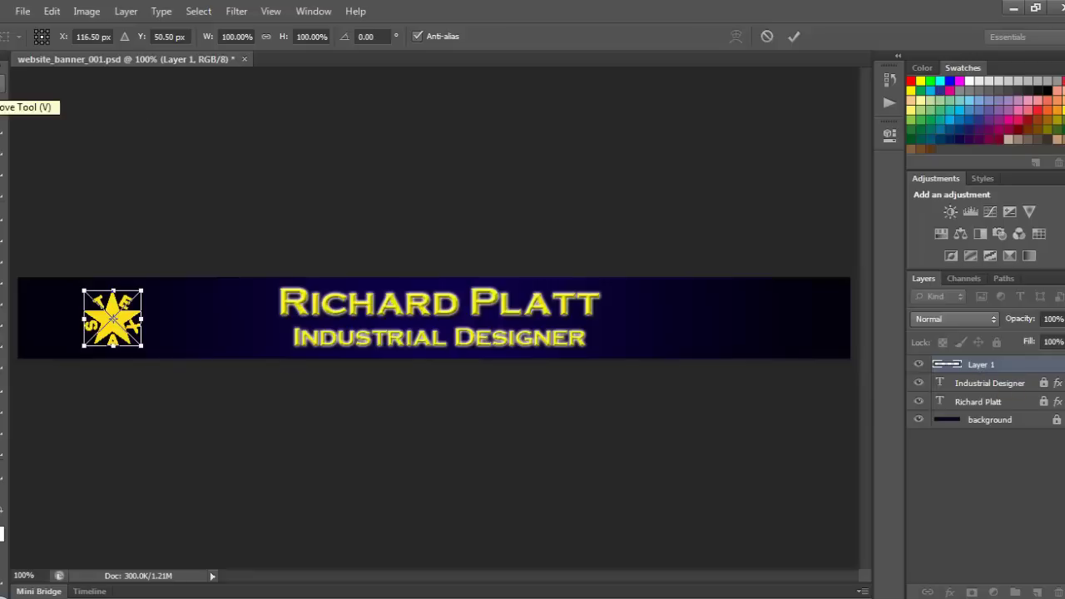
key("v")
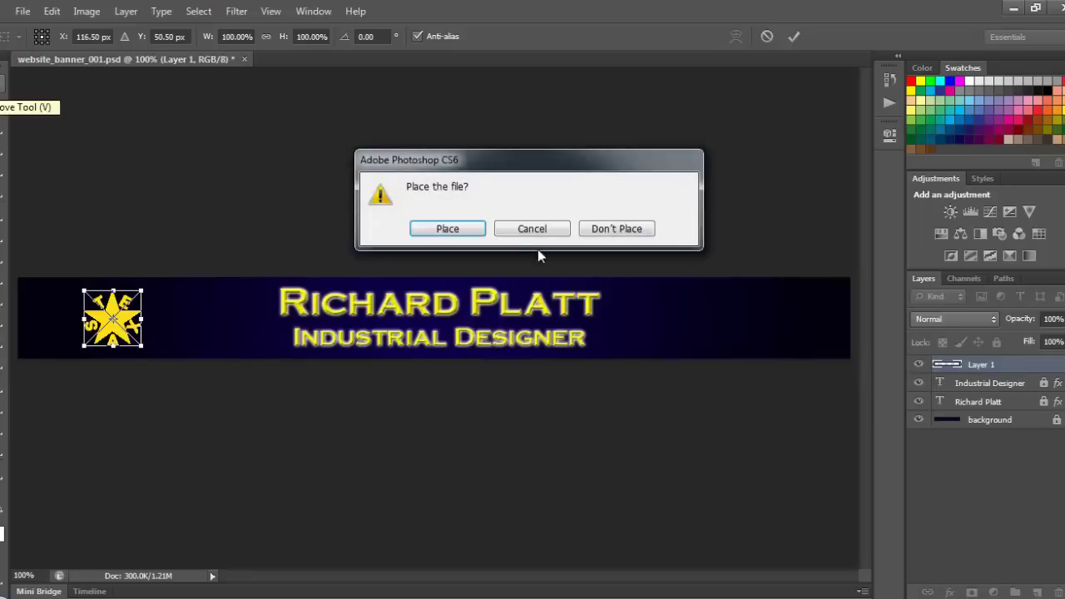
left_click(450, 226)
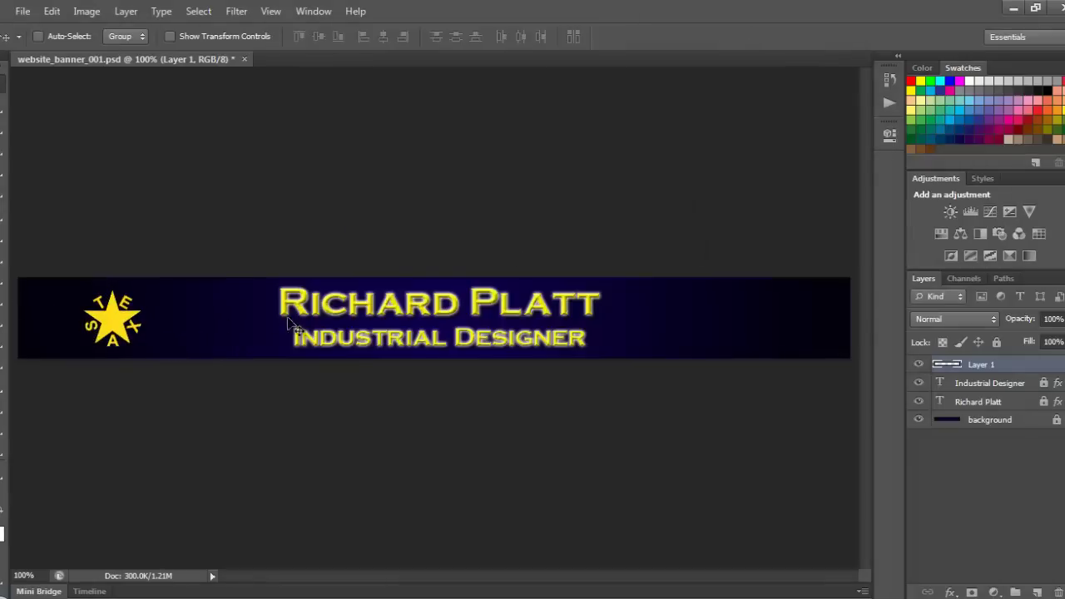
Marquee-select the star emblem, duplicate it onto a new layer, and move the copy to the matching spot near the banner's right end.
left_click(5, 102)
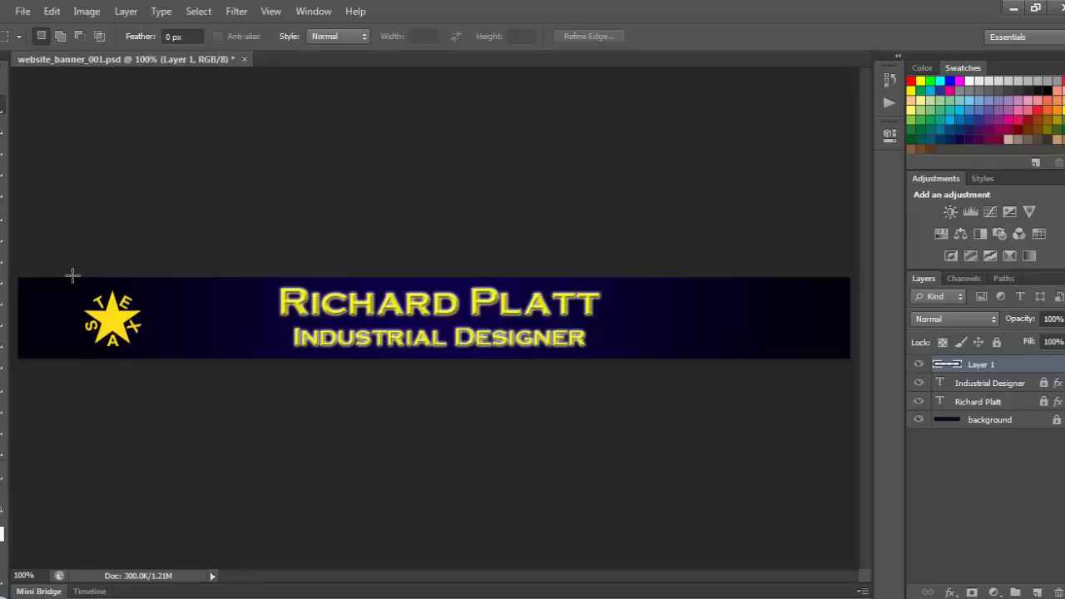
left_click_drag(56, 277, 192, 376)
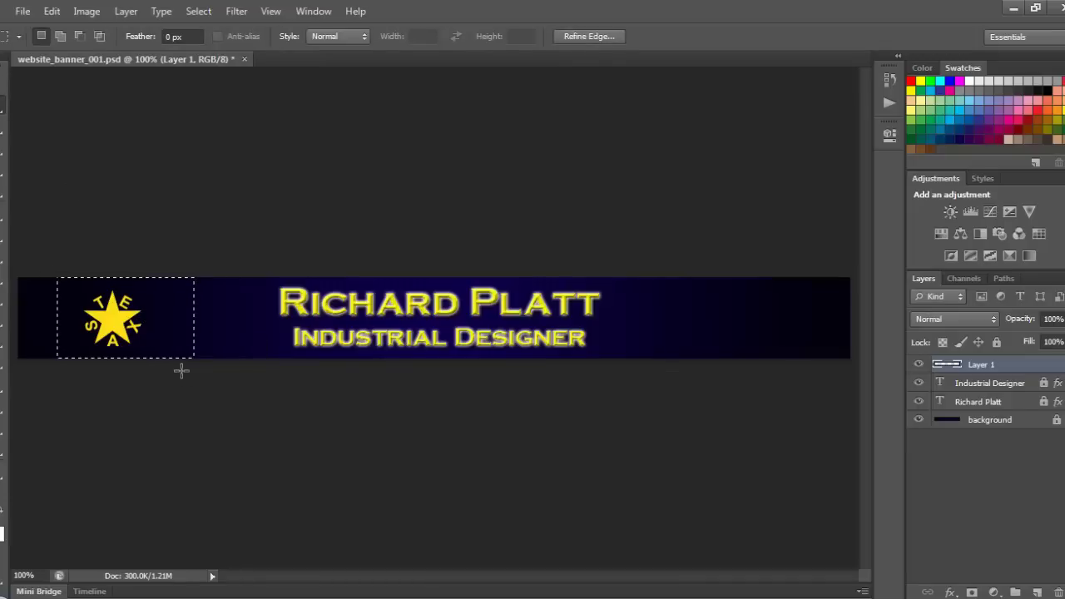
key("ctrl+j")
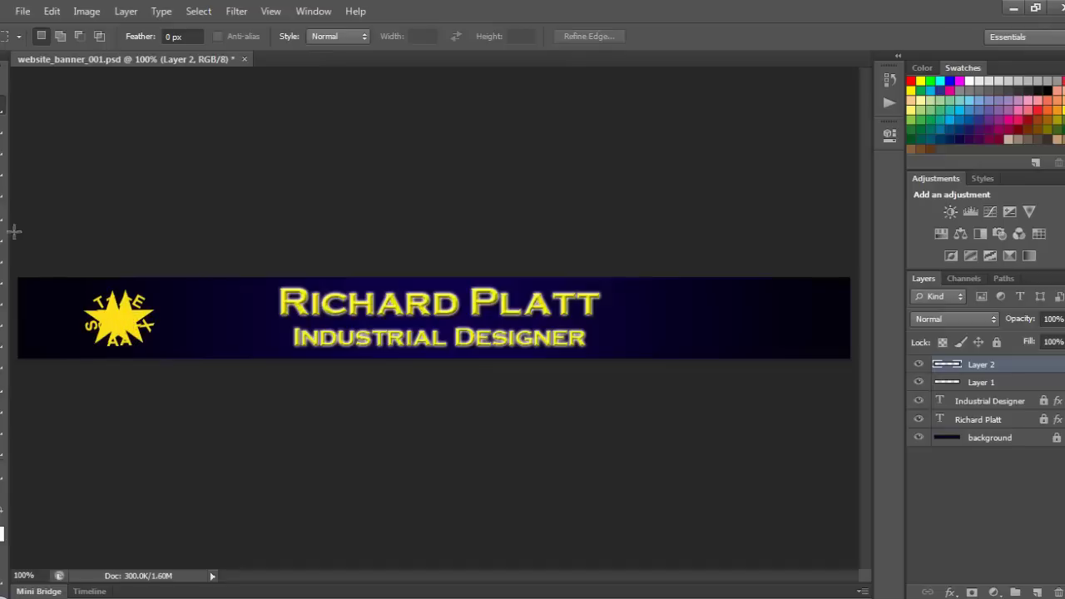
left_click(1, 87)
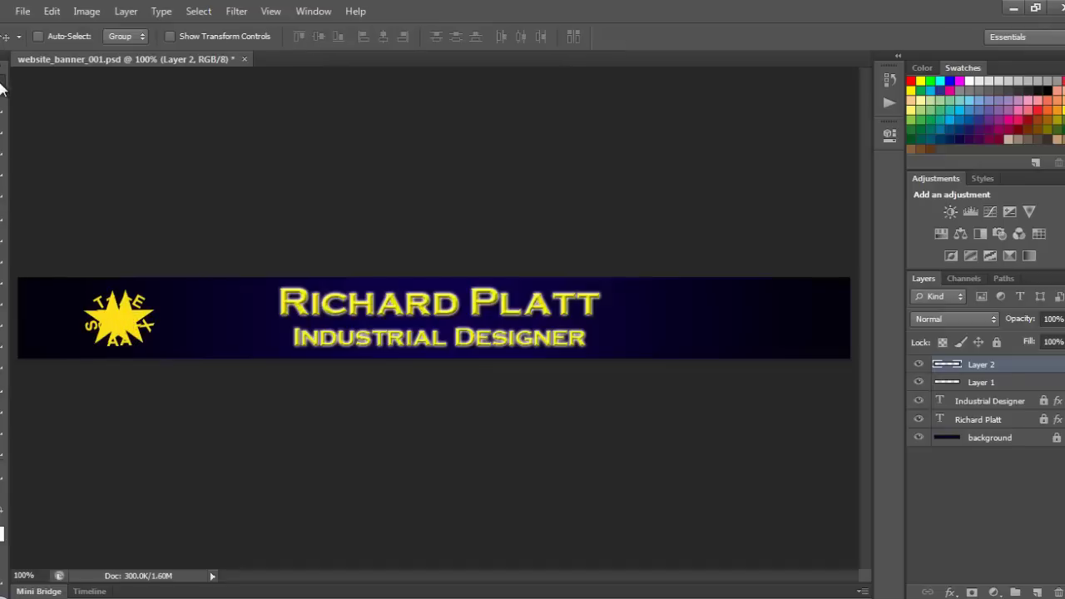
left_click_drag(217, 333, 786, 349)
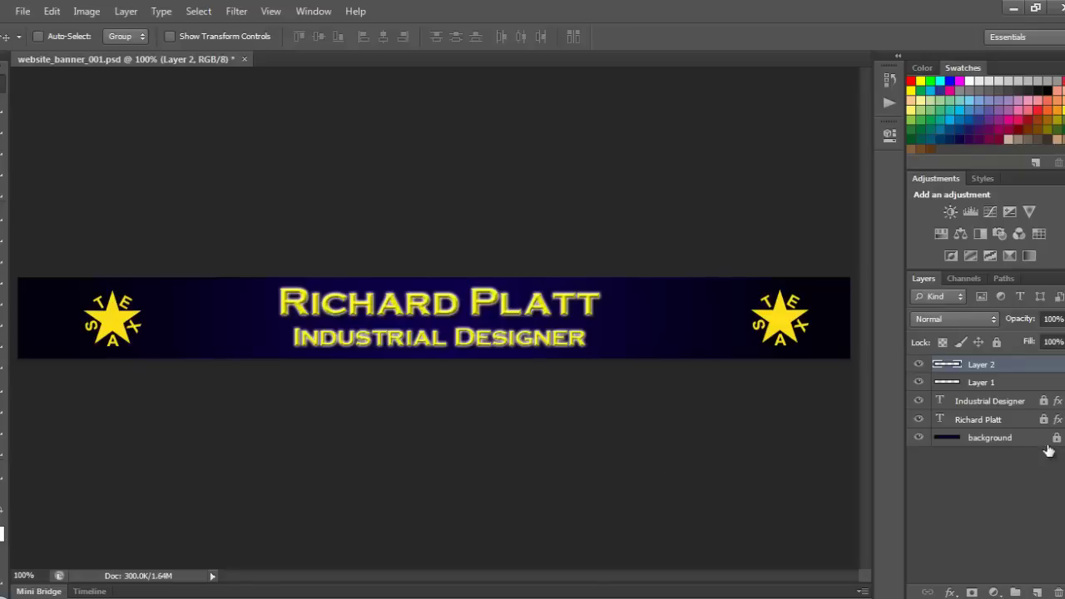
Copy the layer style from the Industrial Designer text layer and paste it onto both star layers, Layer 1 and Layer 2.
left_click(1018, 404)
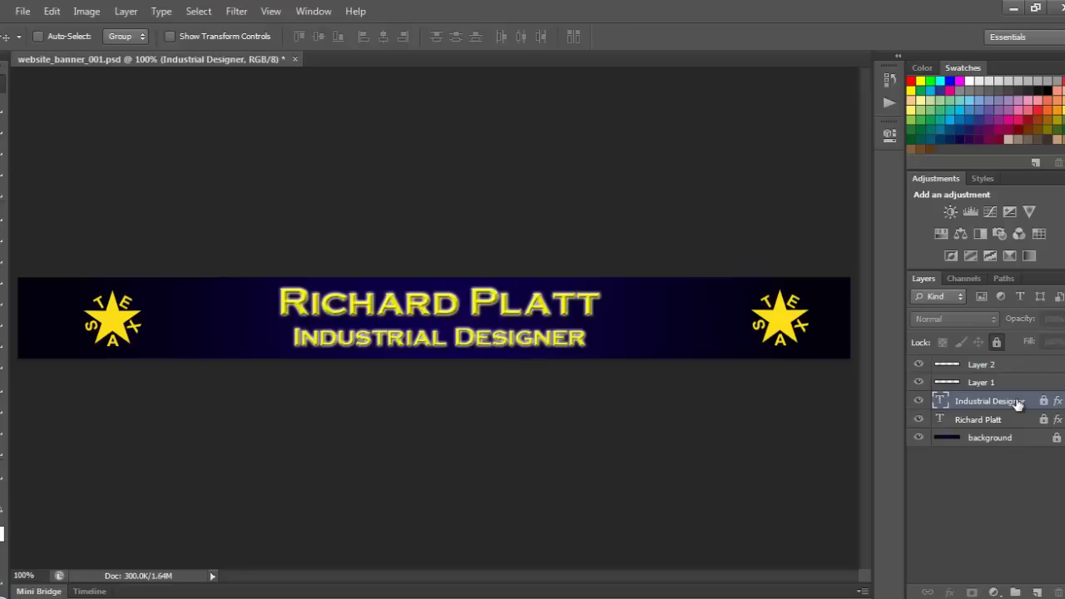
right_click(1018, 402)
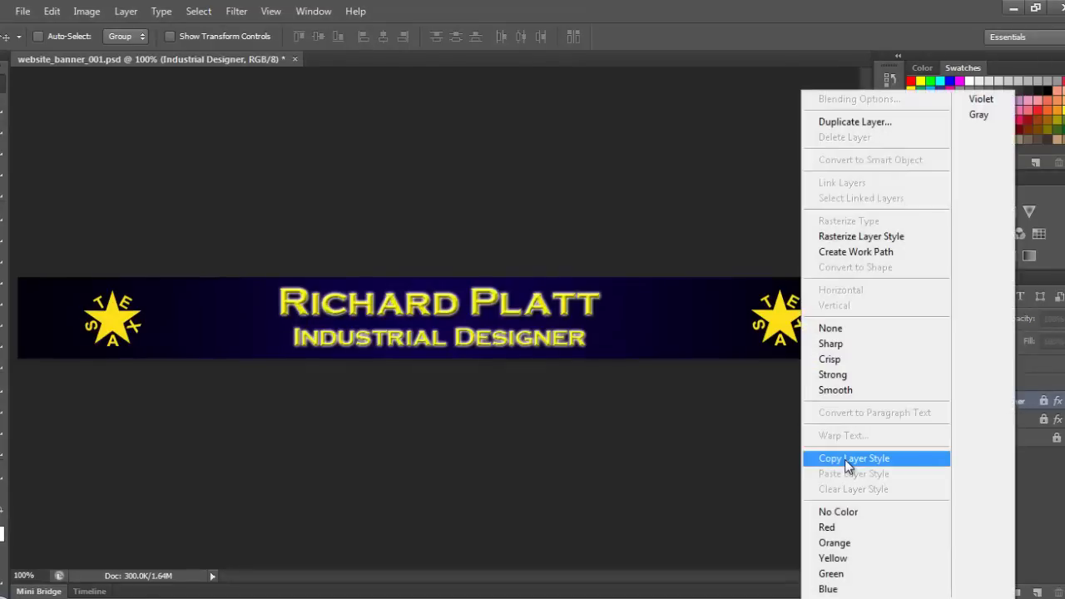
left_click(845, 459)
left_click(1009, 383)
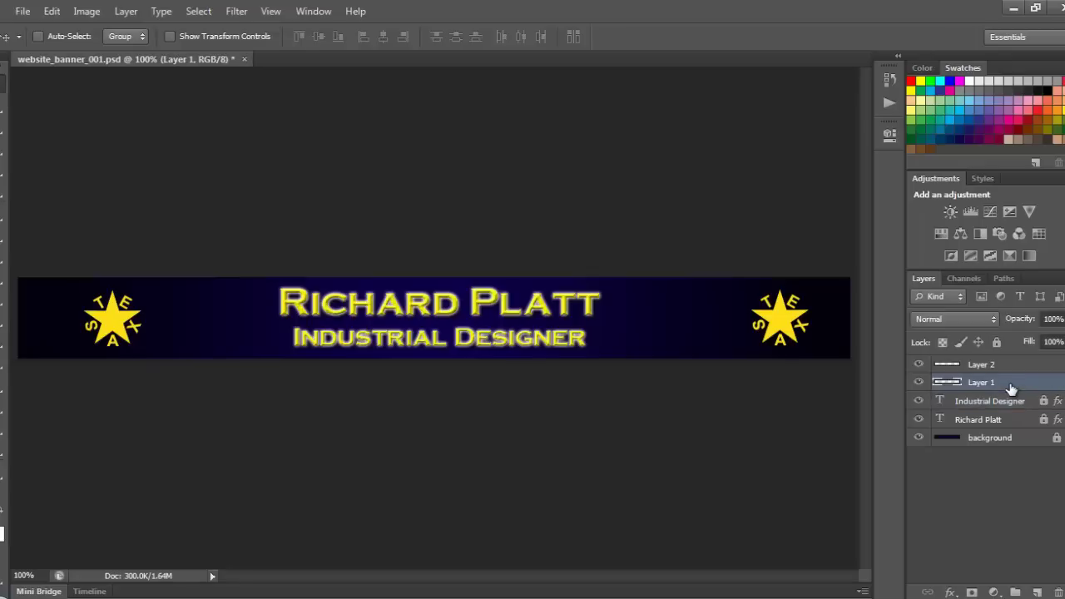
right_click(1011, 384)
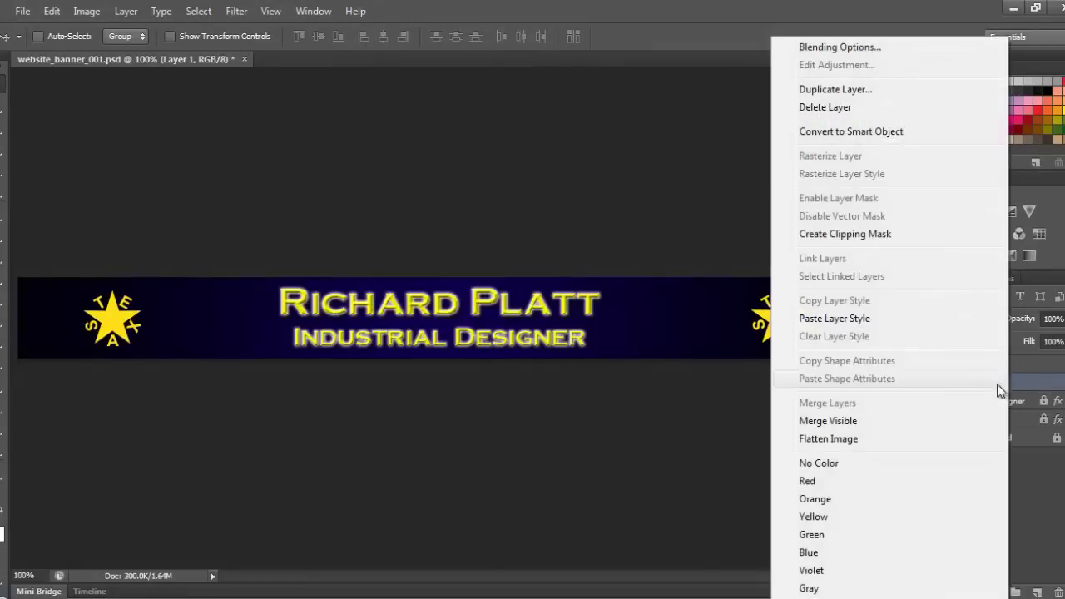
left_click(868, 318)
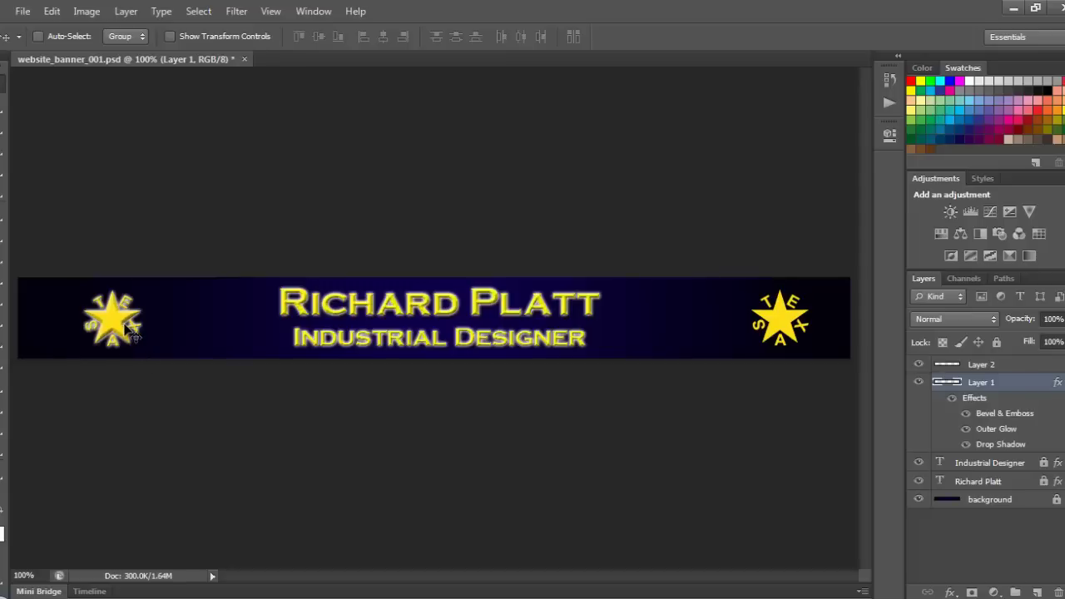
left_click(1022, 368)
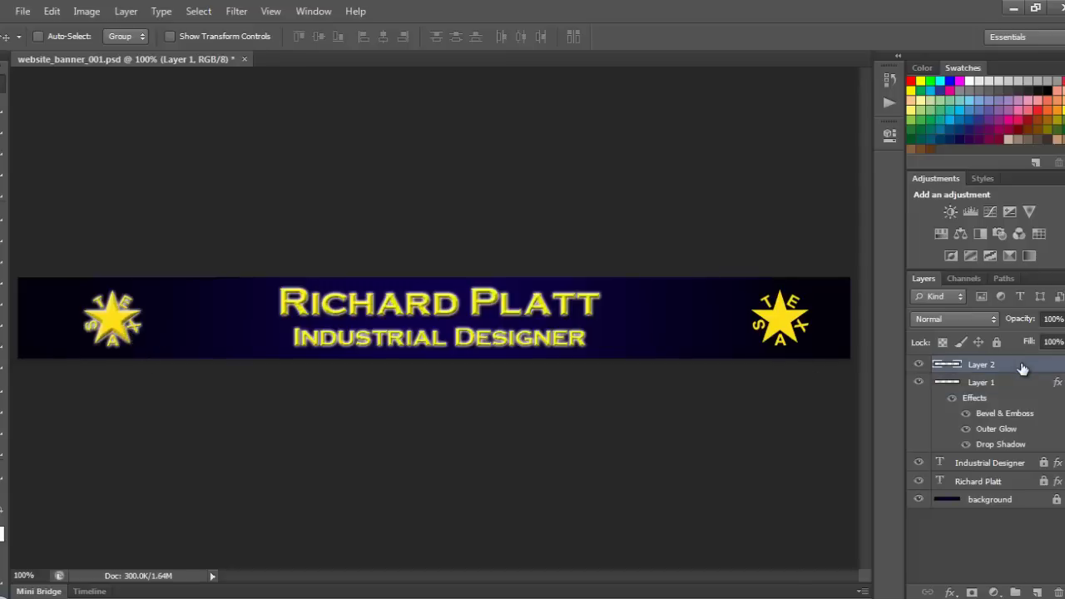
right_click(1021, 369)
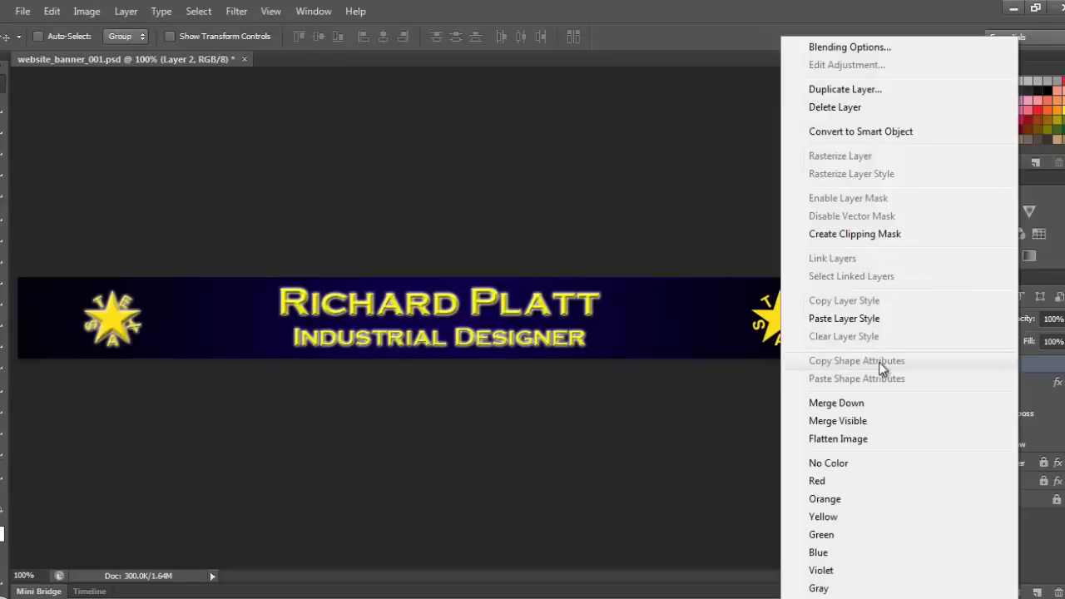
left_click(869, 322)
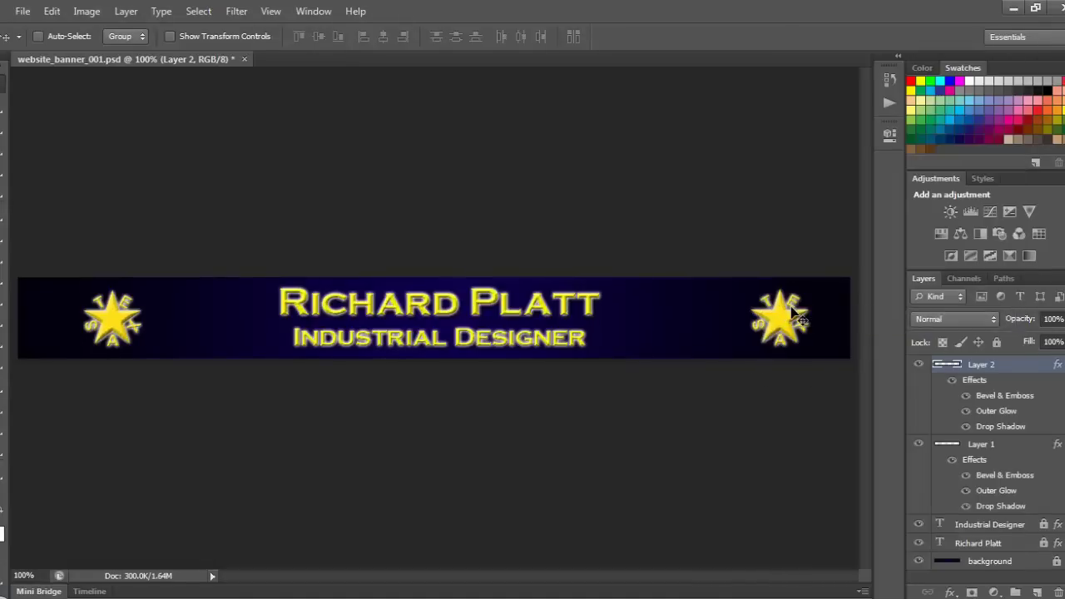
Nudge the right-hand star emblem on Layer 2 about 19 px inward, toward the banner text.
key("Left")
key("Left")
key("Left")
key("Left")
key("Left")
key("Left")
key("Left")
key("Left")
key("Left")
key("Left")
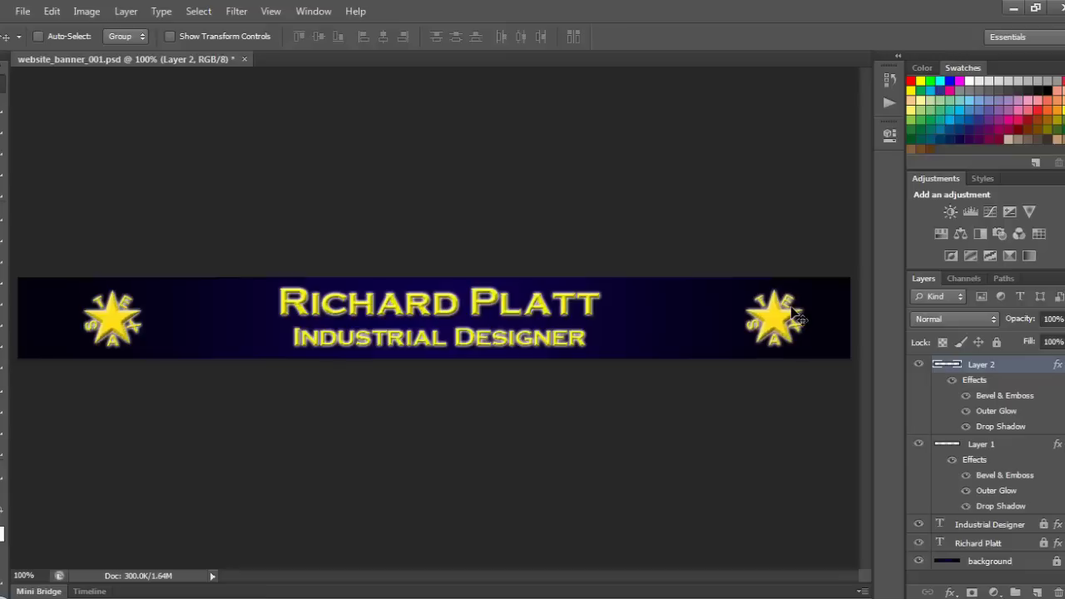
key("Left")
key("Left")
key("Left")
key("Left")
key("Left")
key("Left")
key("Left")
key("Left")
key("Left")
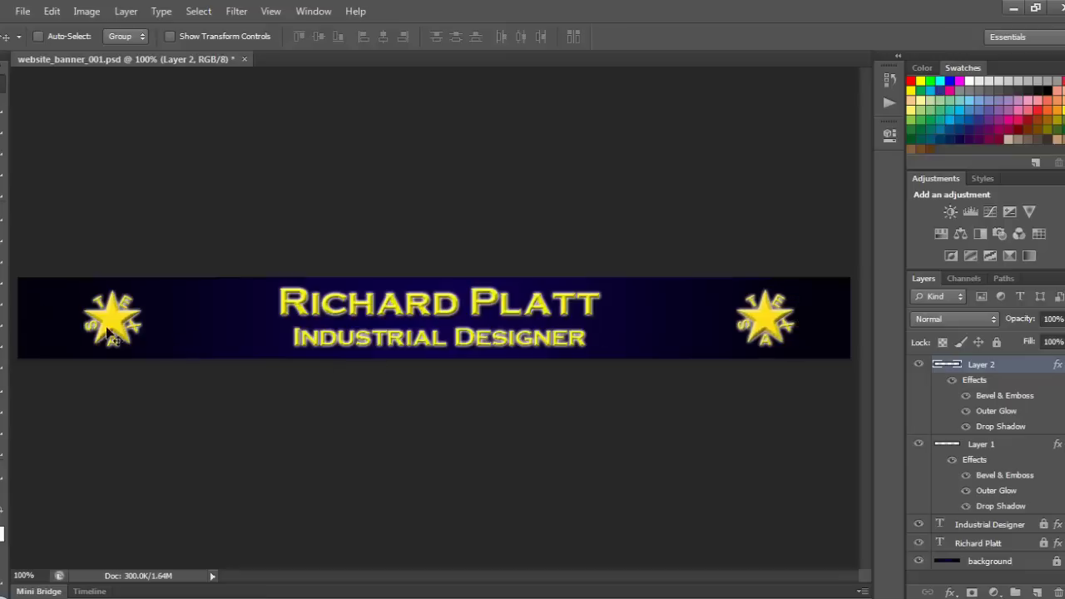
Nudge the left-hand star emblem on Layer 1 about 3 px outward, toward the banner's left end.
left_click(986, 460)
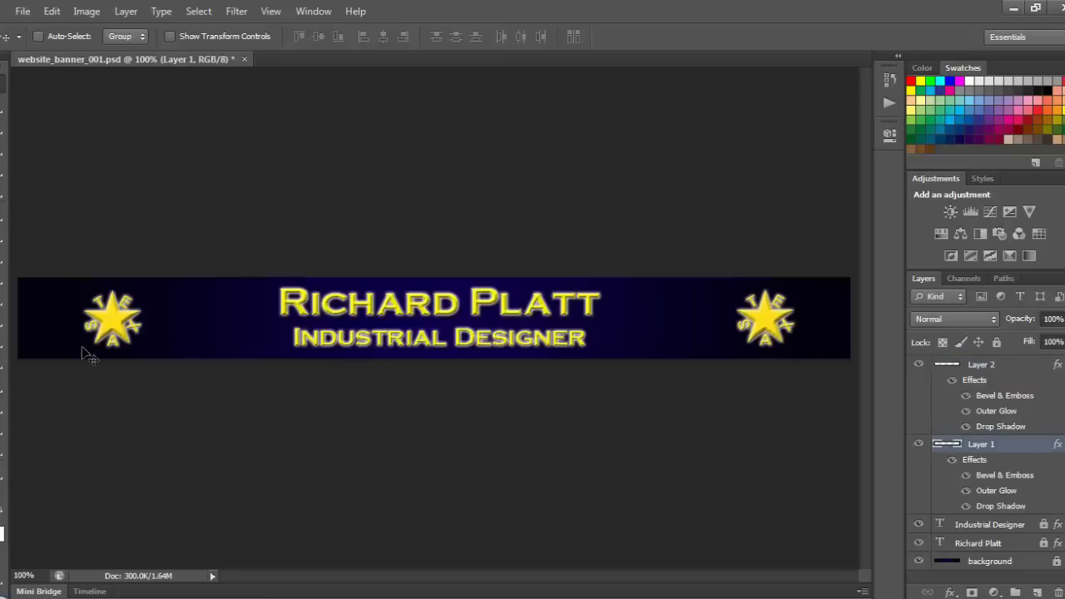
key("Left")
key("Left")
key("Left")
Rename Layer 1 as LEFT STAR and Layer 2 as RIGHT STAR.
double_click(982, 444)
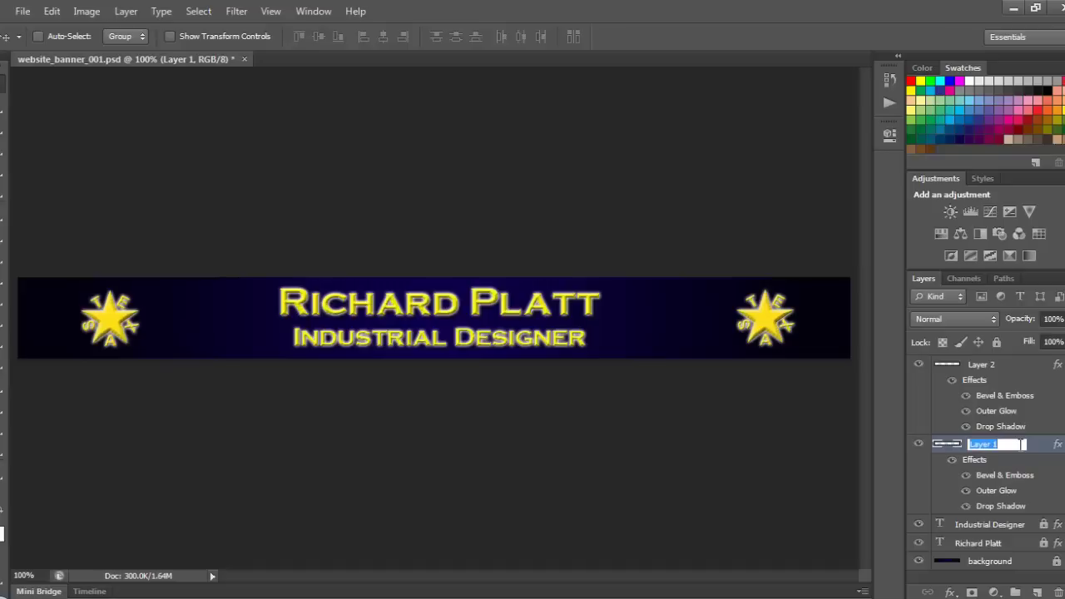
type("LEFT STAR")
key("Return")
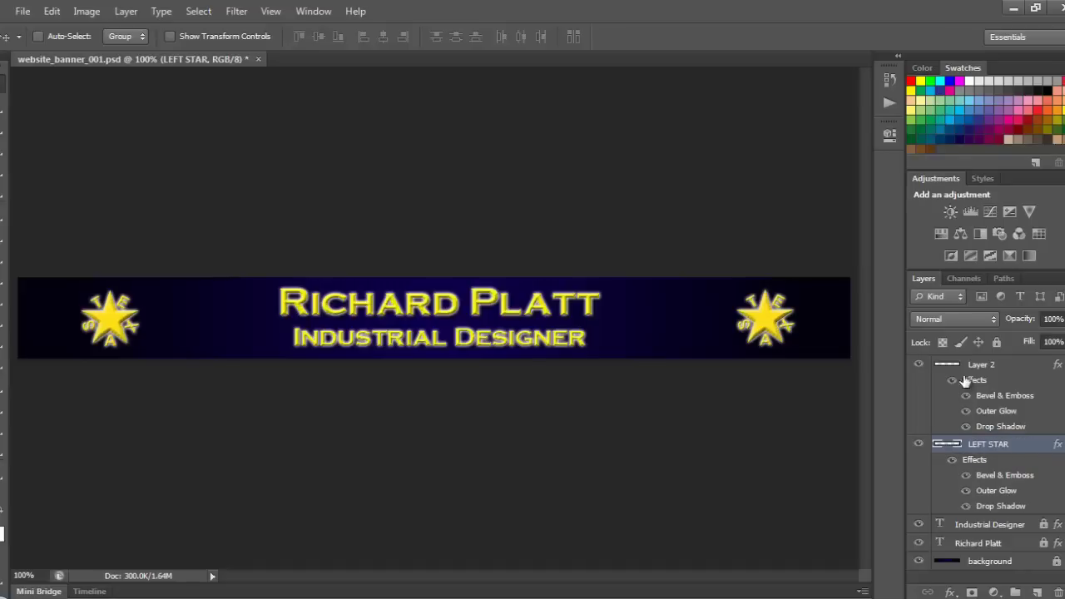
double_click(980, 364)
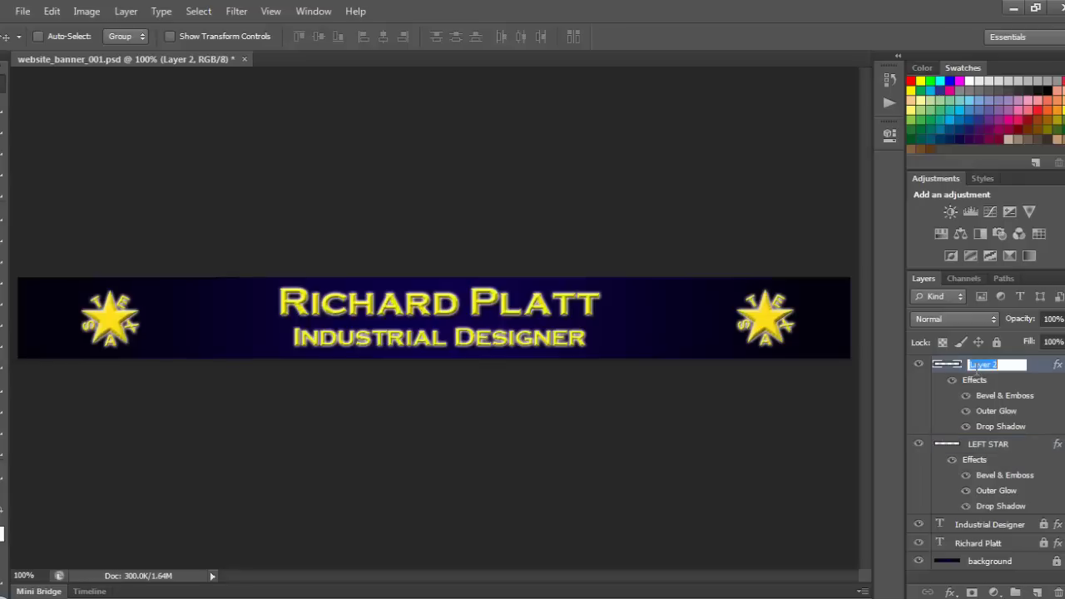
type("RIGHT STAR")
Lock the RIGHT STAR and LEFT STAR layers with their effects lists collapsed, and save the banner document.
left_click(1063, 366)
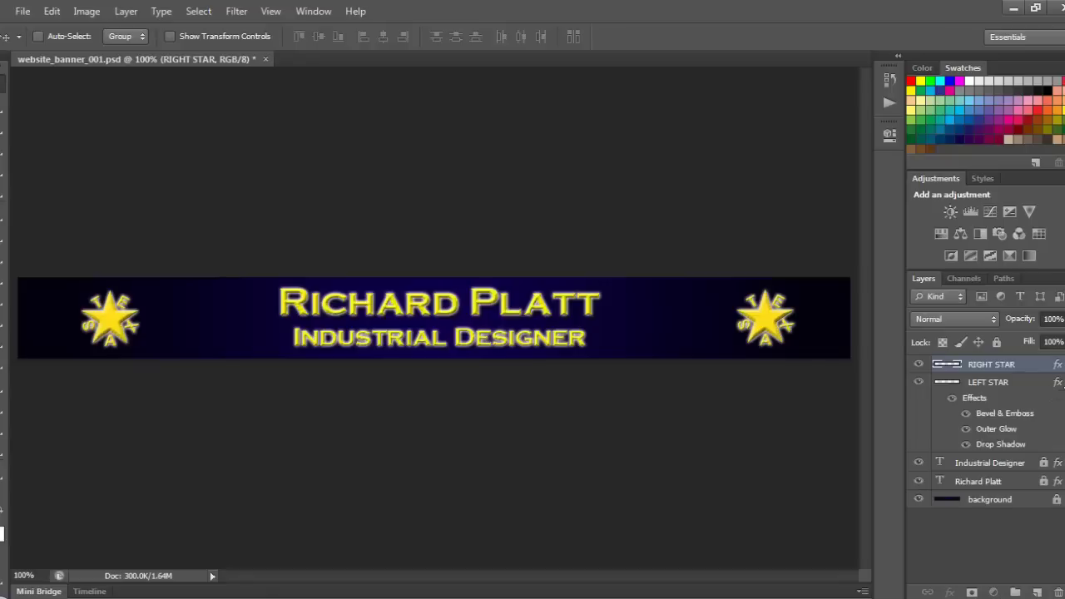
left_click(1063, 382)
left_click(999, 340)
left_click(1032, 384)
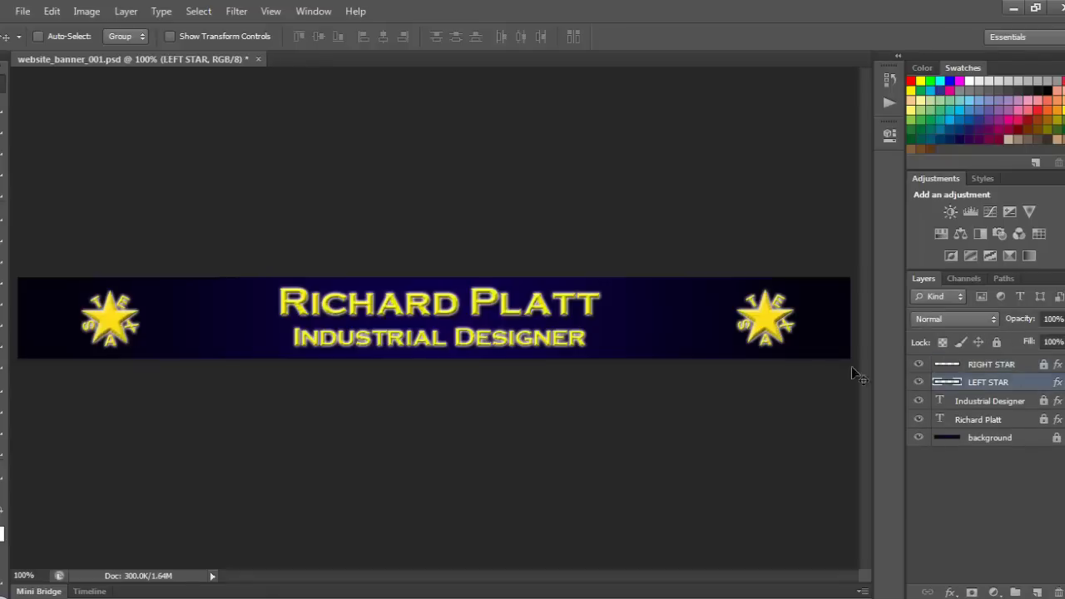
left_click(997, 342)
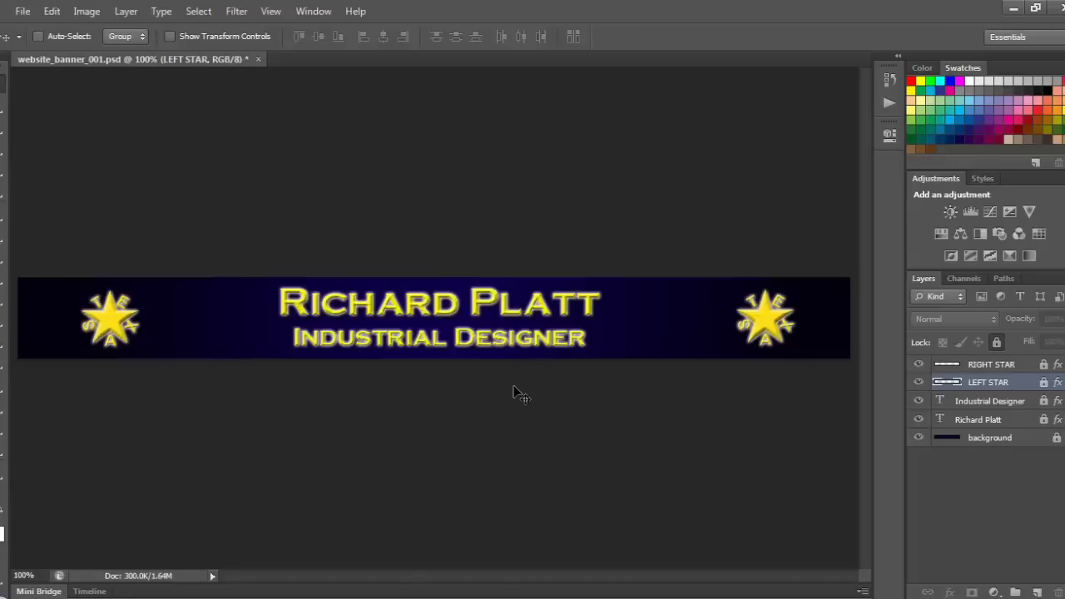
left_click(21, 12)
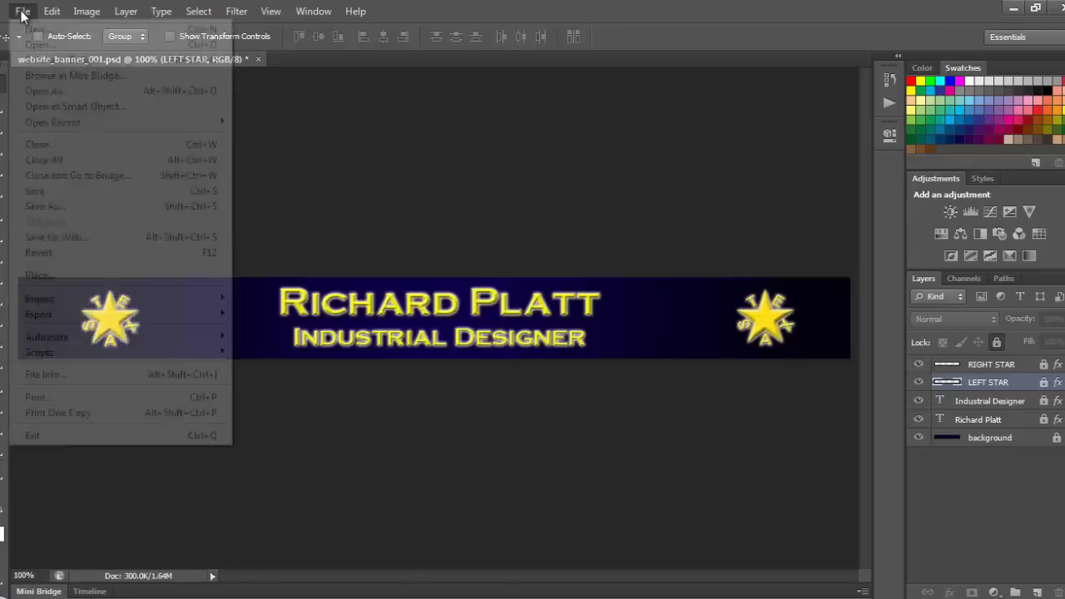
left_click(49, 193)
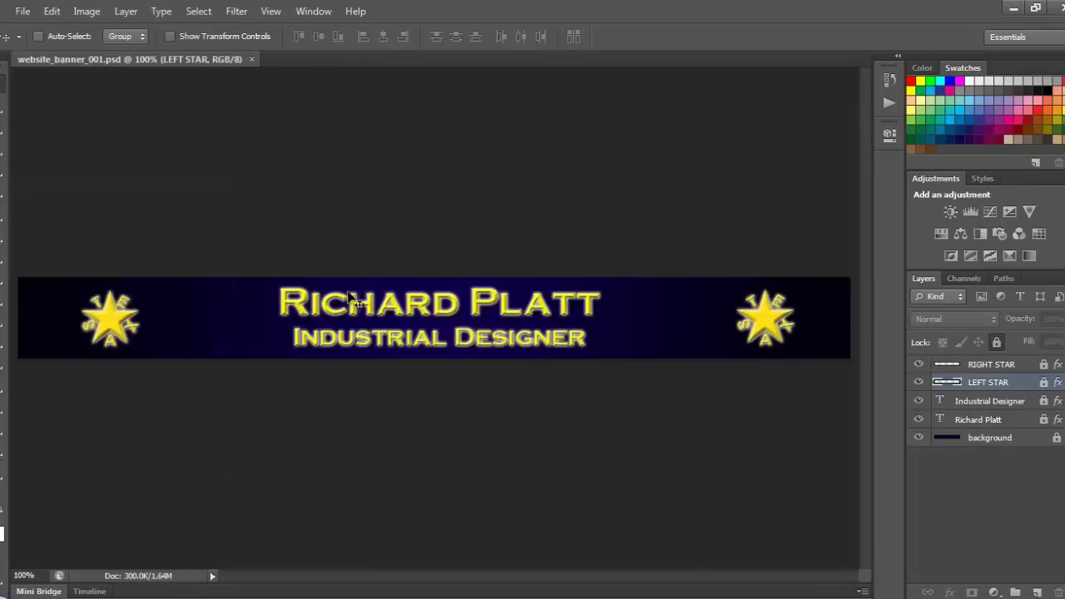
Export the banner for the web as a JPEG at quality 60, named website_banner_001, in the youtube tutorials folder.
left_click(22, 11)
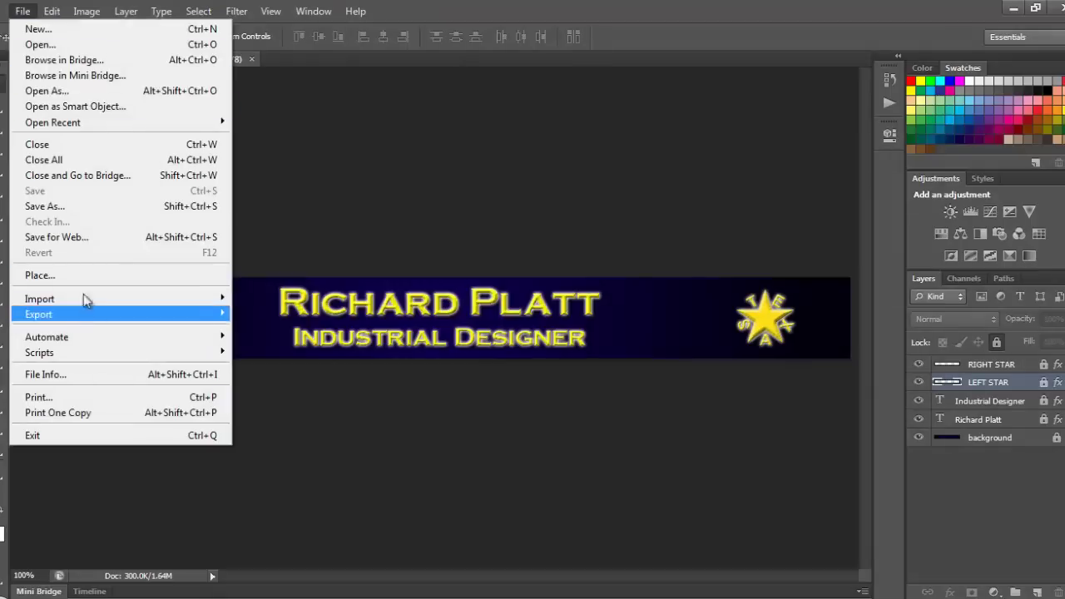
left_click(73, 236)
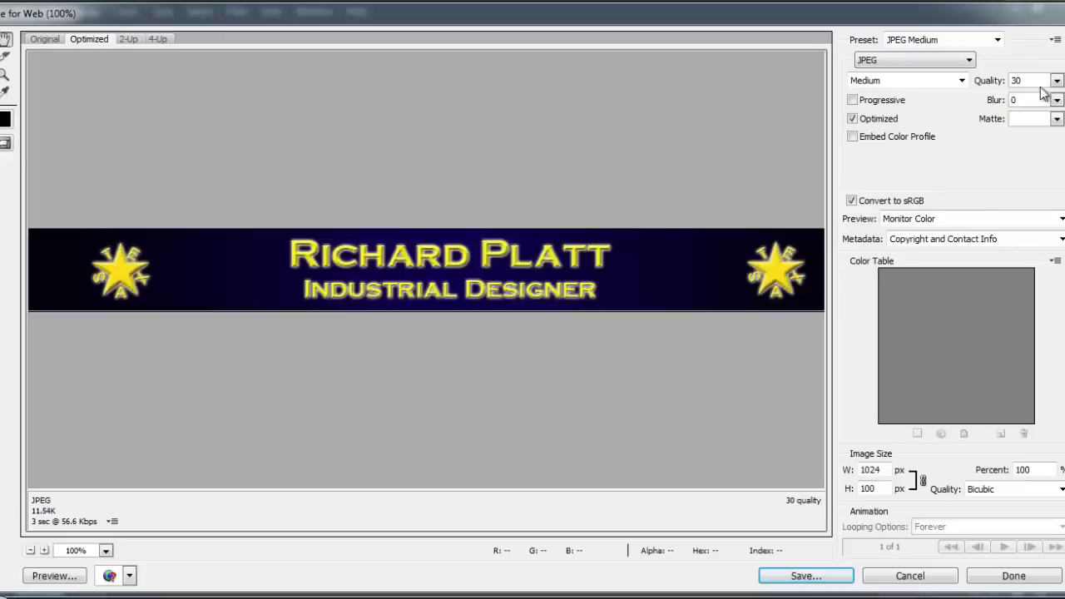
left_click(1056, 80)
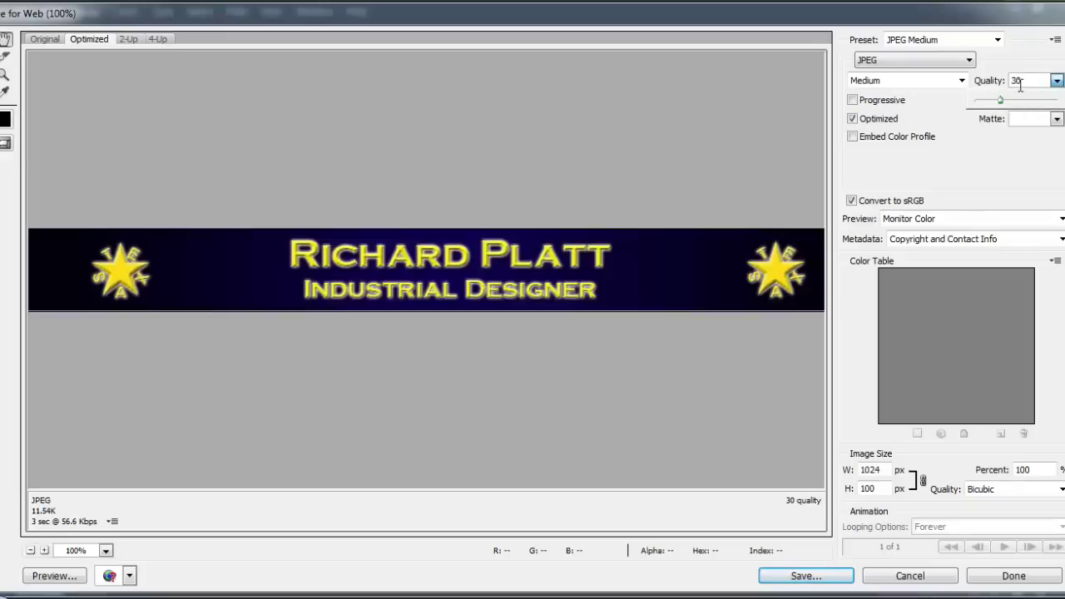
left_click(1032, 81)
left_click_drag(1032, 80, 977, 83)
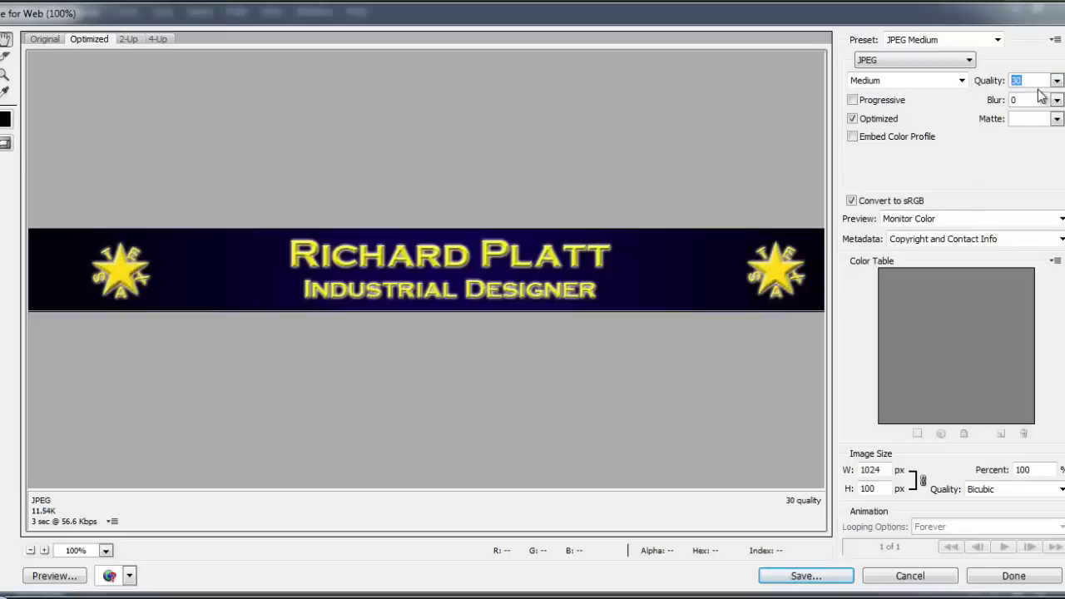
type("60")
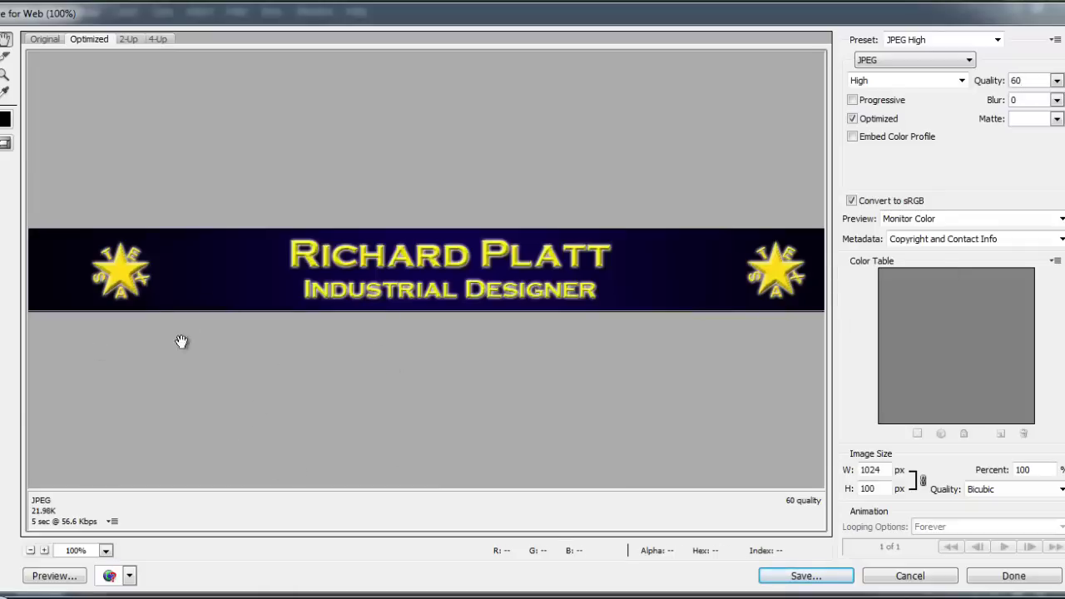
left_click(804, 576)
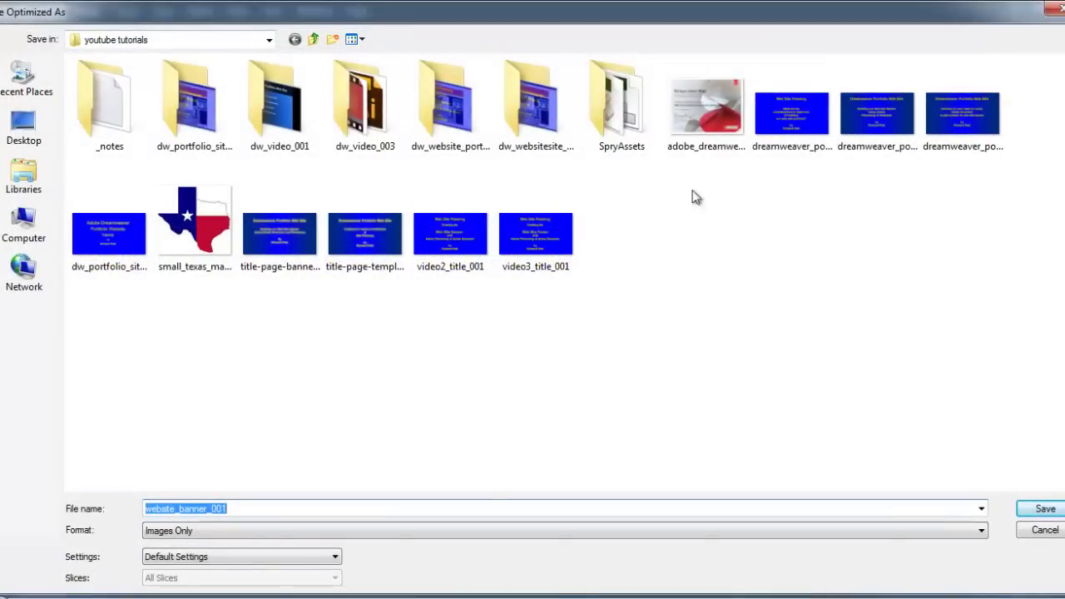
left_click(1045, 508)
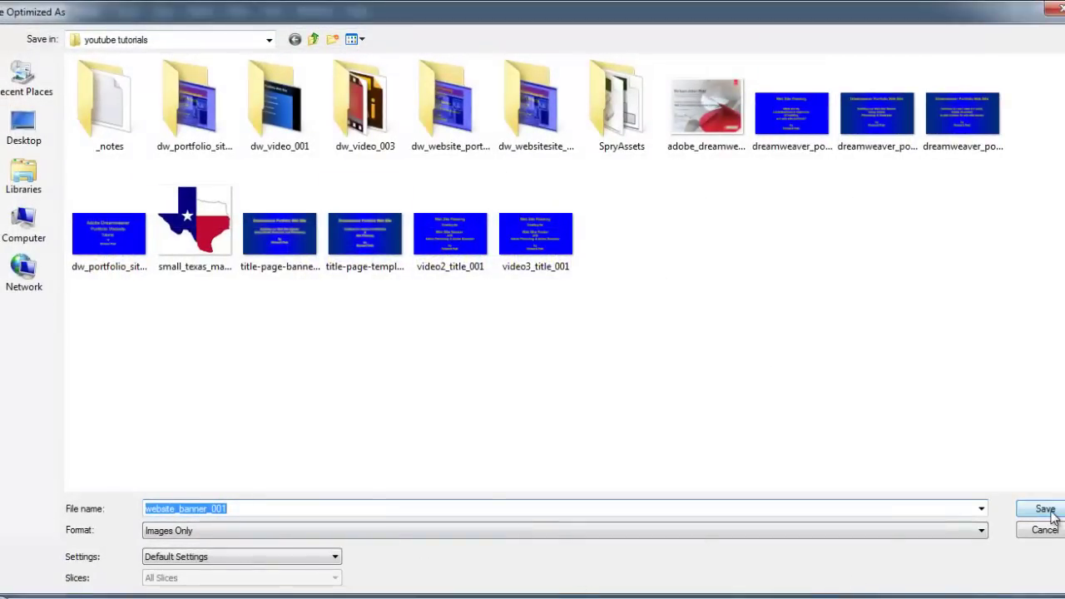